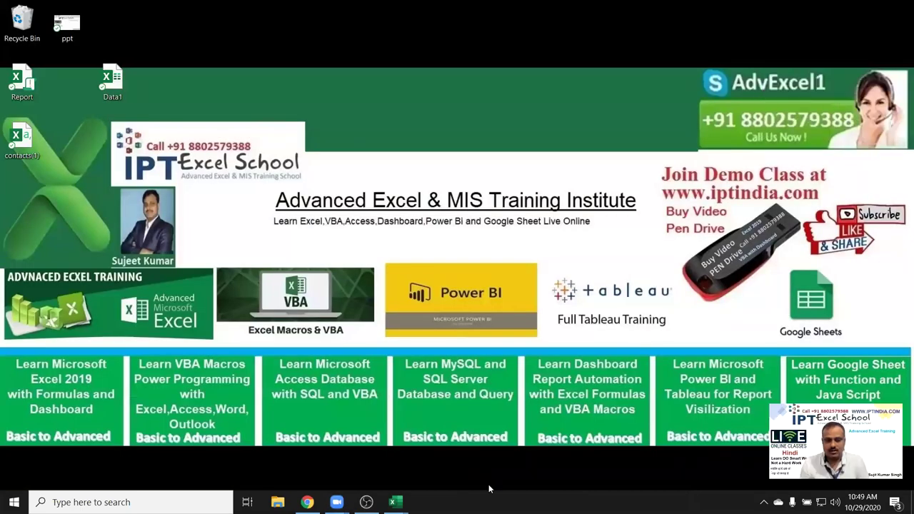
Bring the empty Book4 workbook to the front from the Excel taskbar preview.
{"action": "mouse_move", "coordinate": [392, 502]}
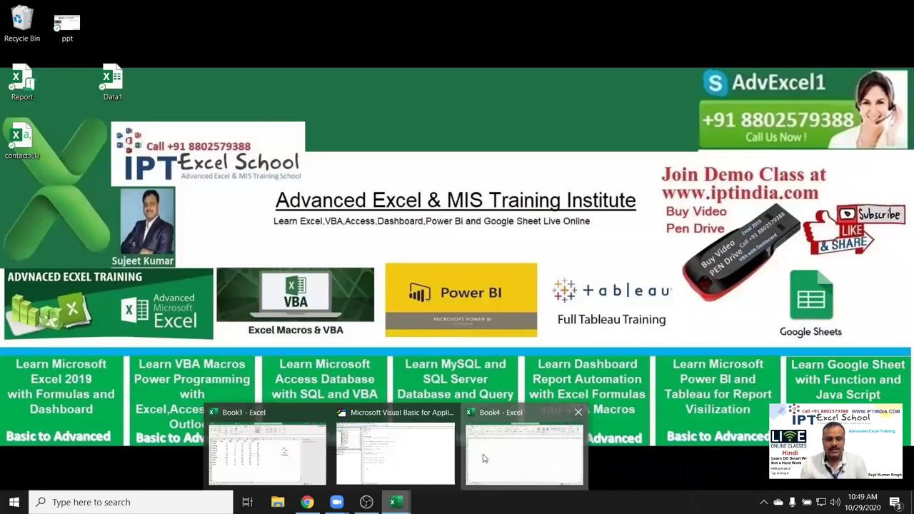
{"action": "left_click", "coordinate": [265, 450]}
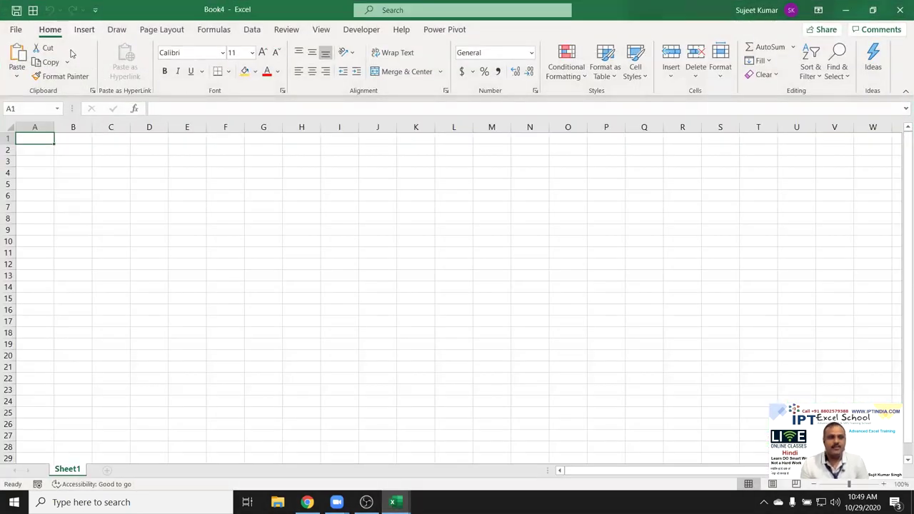
Select cells C1 and B3, then search Windows for Word.
{"action": "left_click", "coordinate": [95, 137]}
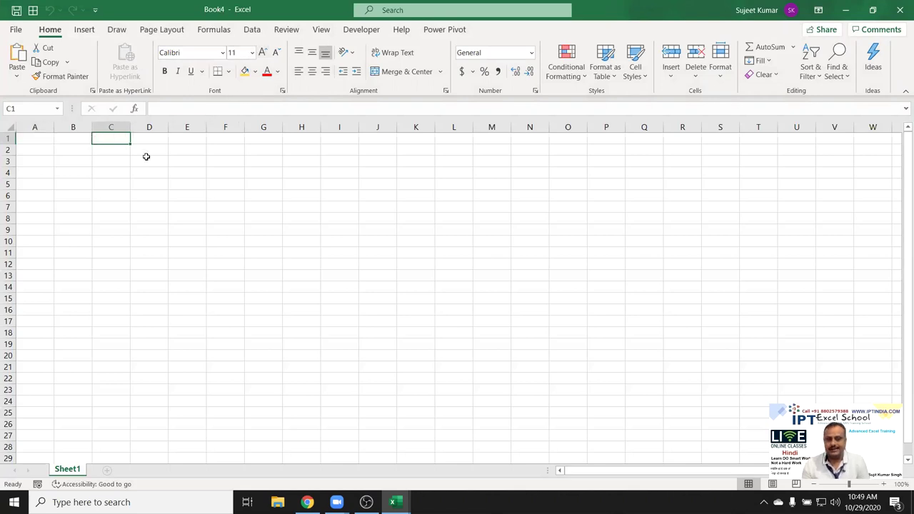
{"action": "left_click", "coordinate": [67, 162]}
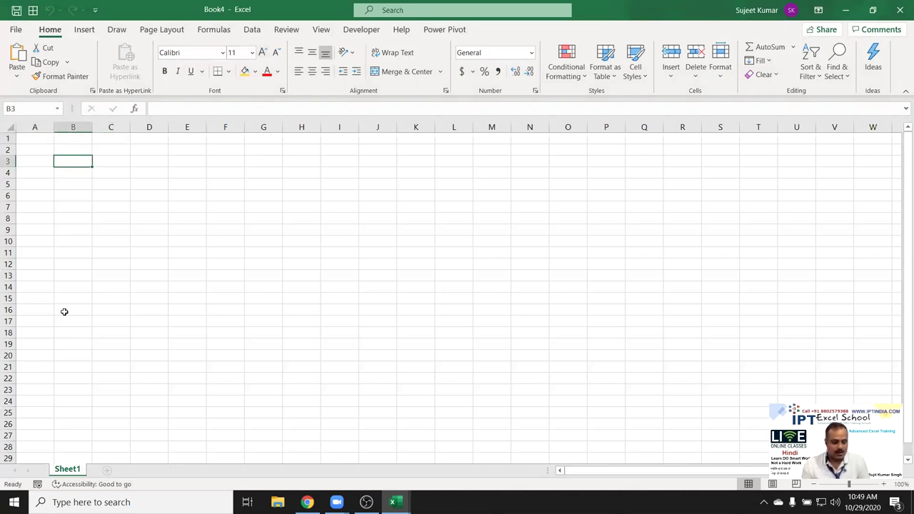
{"action": "key", "text": "super"}
{"action": "type", "text": "word"}
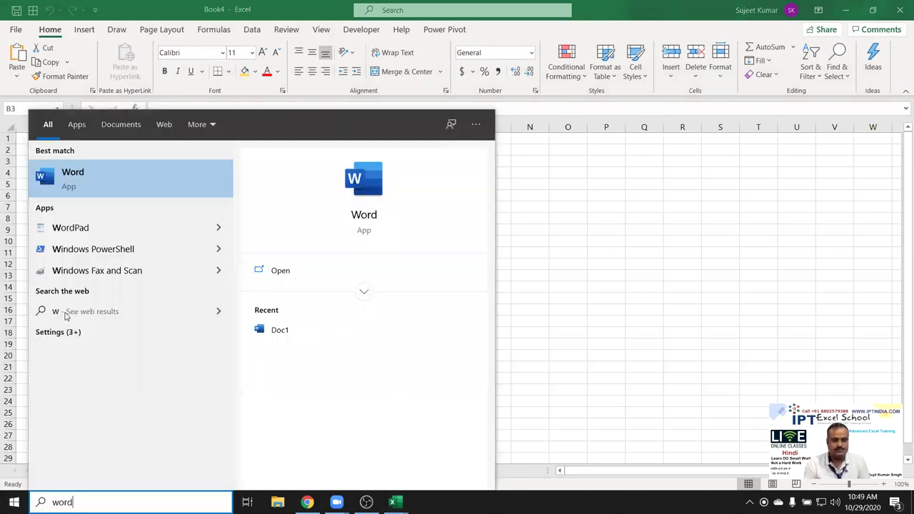
Start a blank Word document, type 10th and 22nd with superscript suffixes, then return to Excel.
{"action": "left_click", "coordinate": [363, 208]}
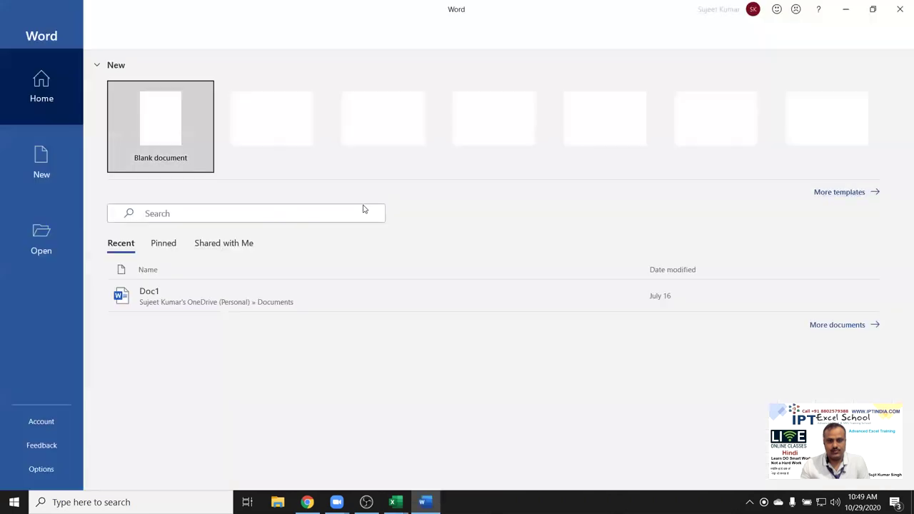
{"action": "left_click", "coordinate": [181, 139]}
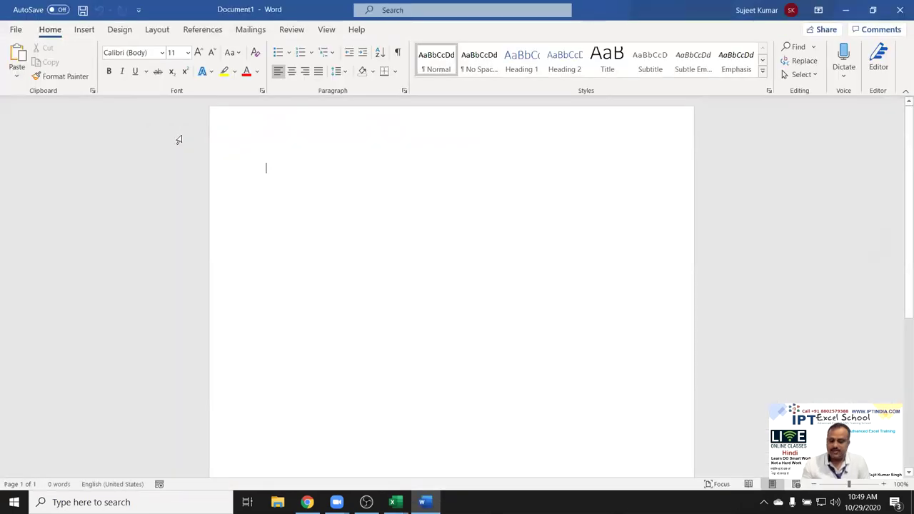
{"action": "scroll", "coordinate": [300, 280], "scroll_direction": "up", "scroll_amount": 7}
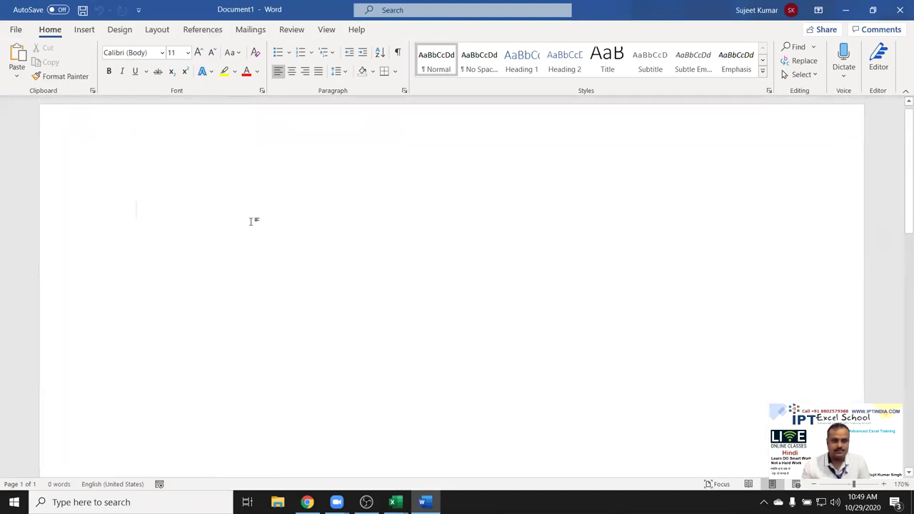
{"action": "type", "text": "10th"}
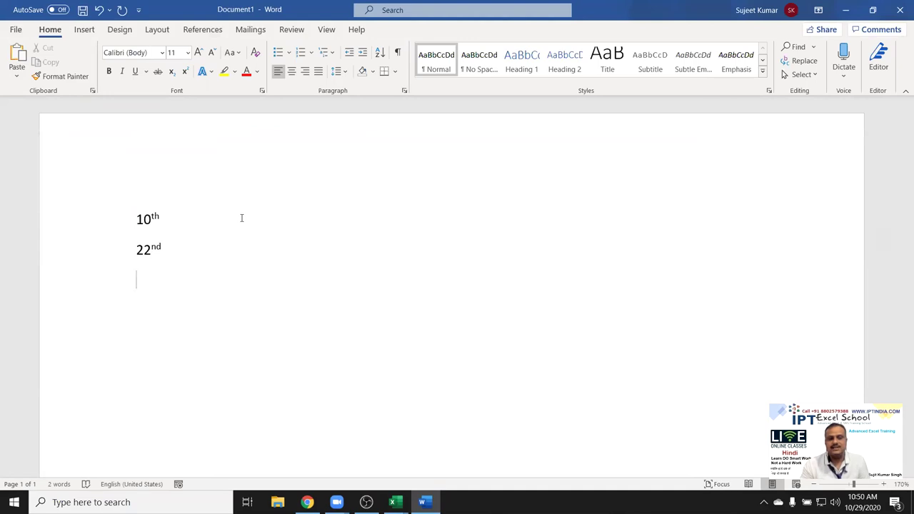
{"action": "key", "text": "alt+Tab"}
Enter 10th in cell B3.
{"action": "scroll", "coordinate": [207, 211], "scroll_direction": "up", "scroll_amount": 5}
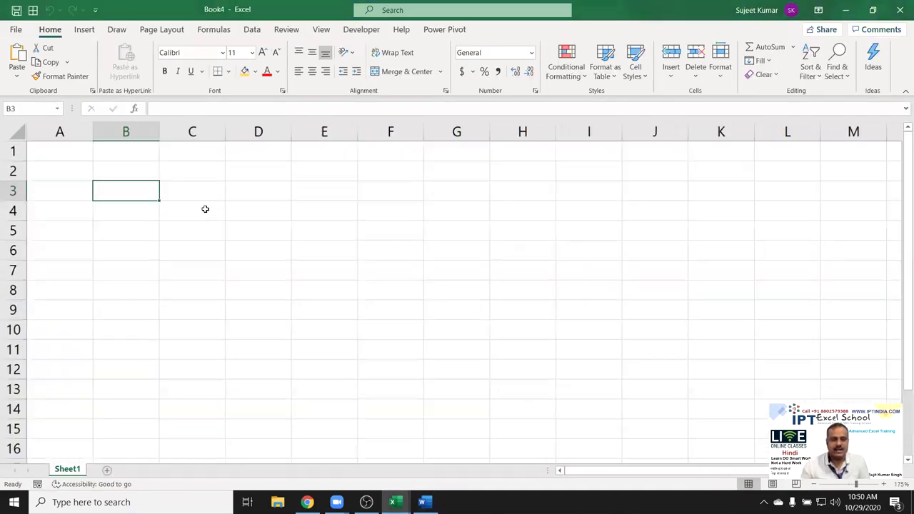
{"action": "scroll", "coordinate": [207, 210], "scroll_direction": "up", "scroll_amount": 3}
{"action": "type", "text": "10th"}
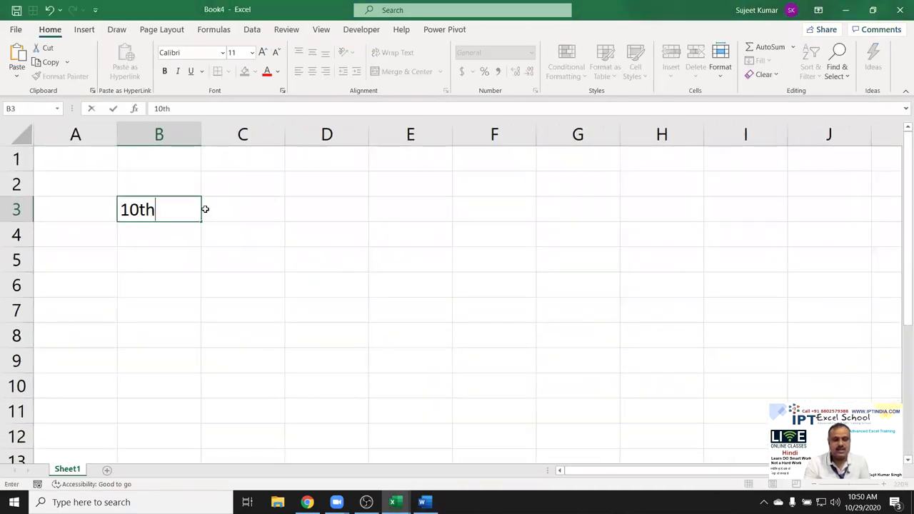
{"action": "key", "text": "Return"}
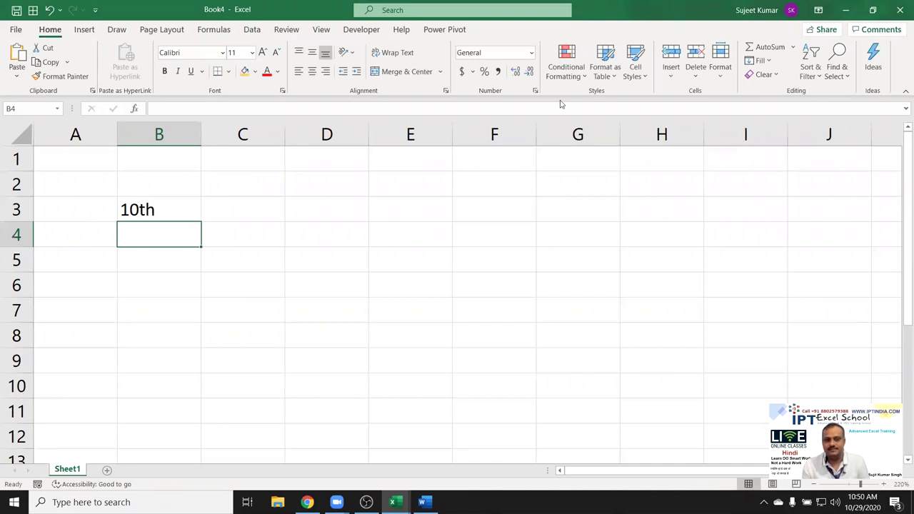
Format the 'th' in B3 as superscript through Format Cells.
{"action": "left_click", "coordinate": [160, 208]}
{"action": "double_click", "coordinate": [159, 208]}
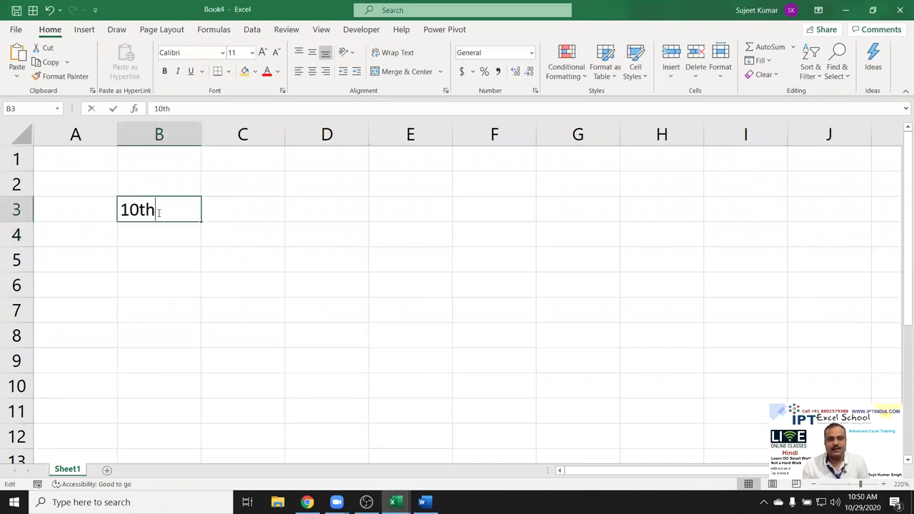
{"action": "left_click_drag", "start_coordinate": [148, 213], "coordinate": [156, 214]}
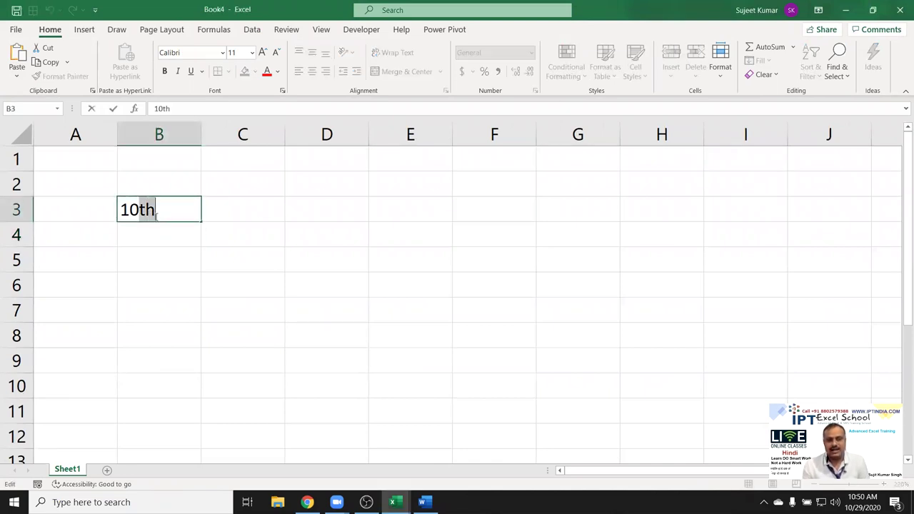
{"action": "left_click", "coordinate": [282, 91]}
{"action": "left_click", "coordinate": [342, 260]}
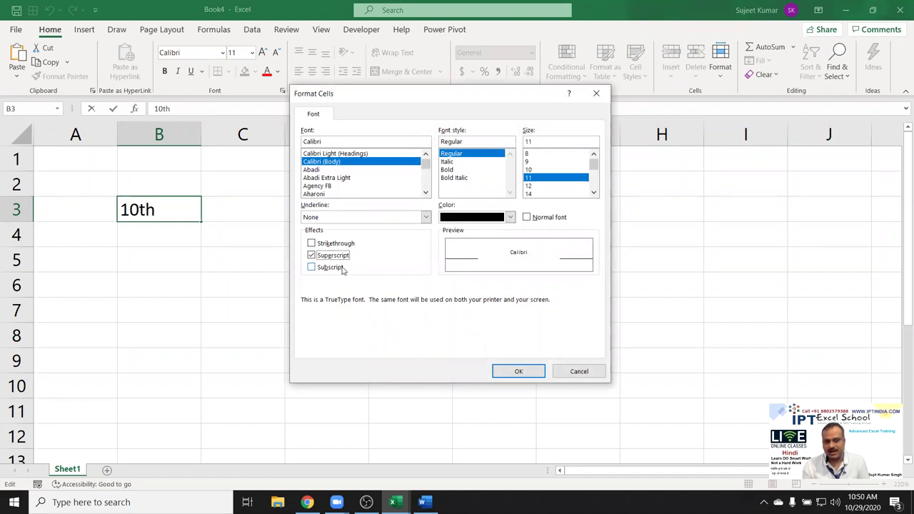
{"action": "left_click", "coordinate": [519, 372]}
{"action": "left_click", "coordinate": [232, 350]}
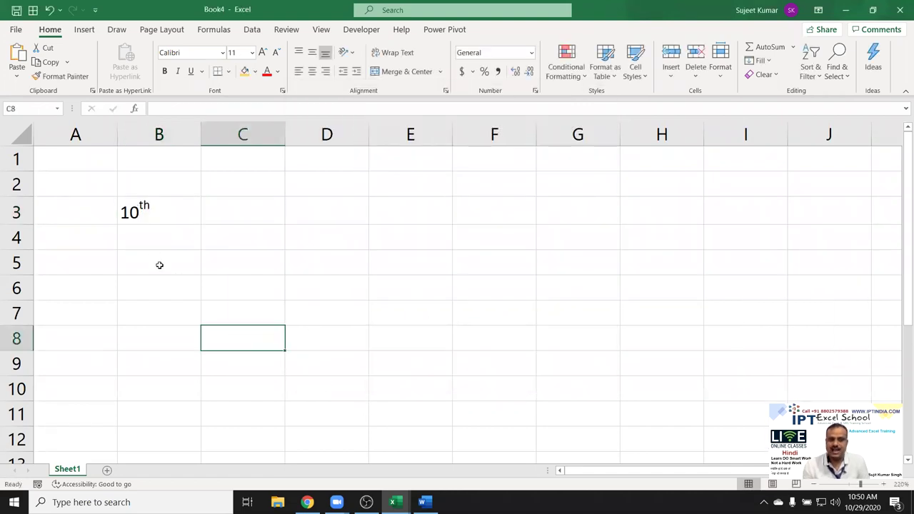
{"action": "left_click", "coordinate": [154, 240]}
Enter 10o in B4 and make the o superscript so it reads like 10°.
{"action": "type", "text": "10O"}
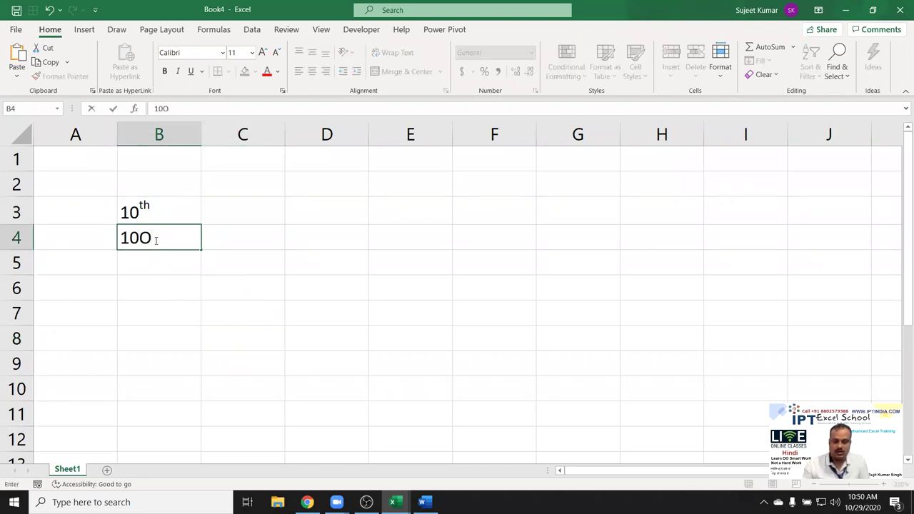
{"action": "key", "text": "BackSpace"}
{"action": "type", "text": "o"}
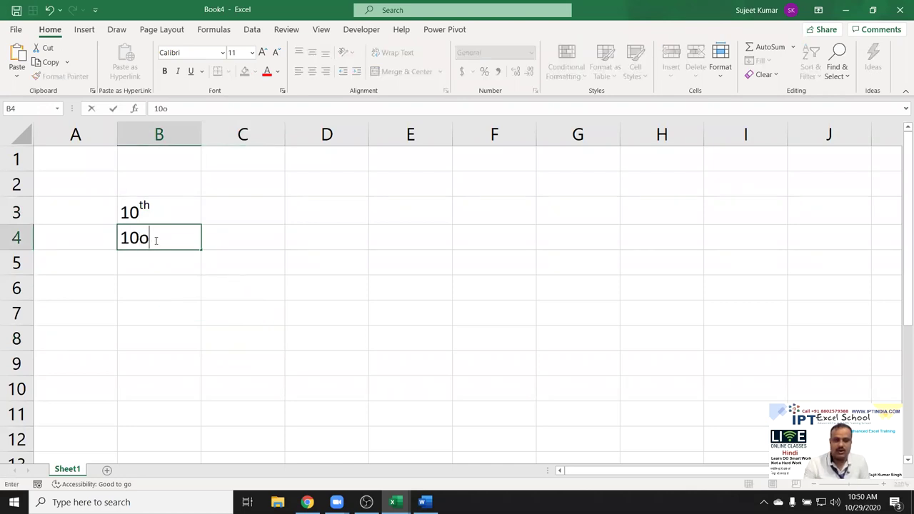
{"action": "left_click_drag", "start_coordinate": [141, 232], "coordinate": [149, 231]}
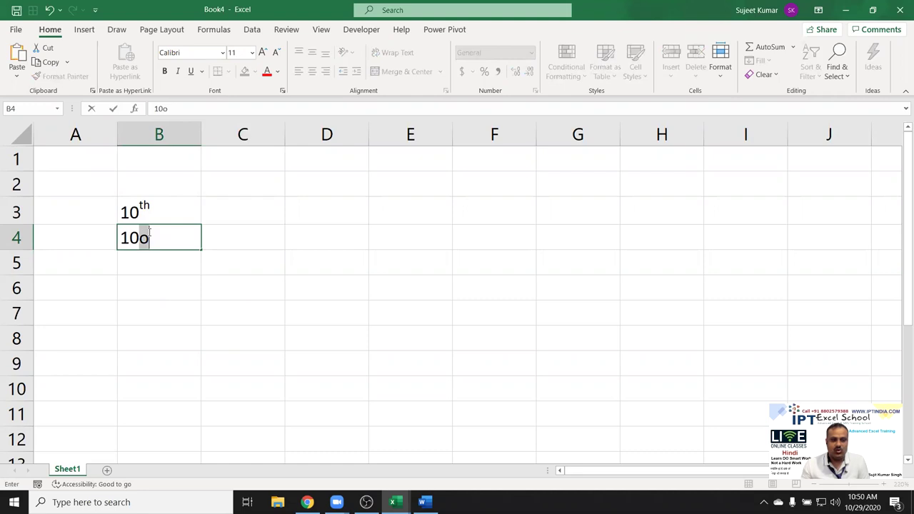
{"action": "left_click", "coordinate": [282, 91]}
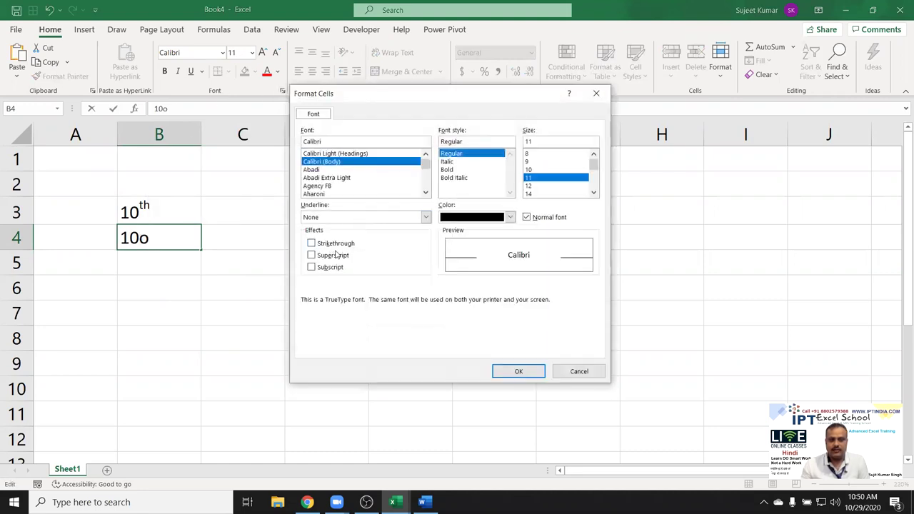
{"action": "left_click", "coordinate": [311, 255]}
{"action": "left_click", "coordinate": [519, 372]}
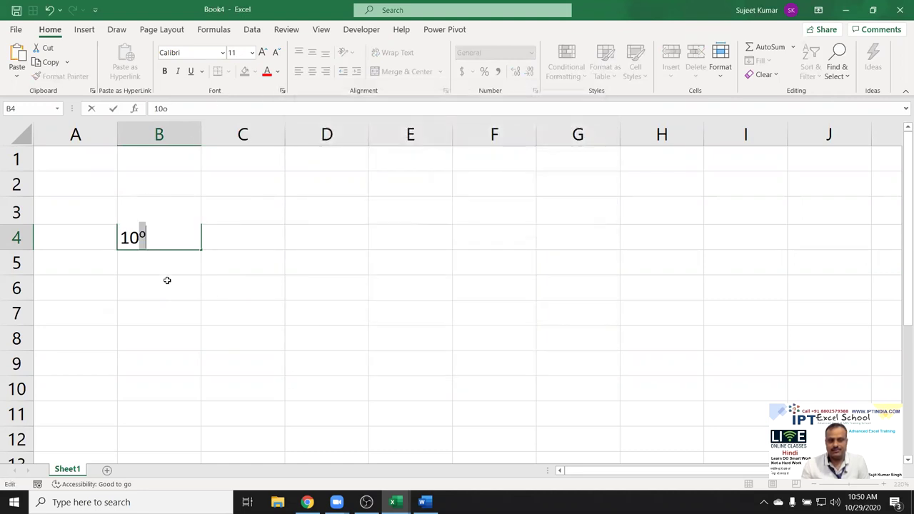
{"action": "left_click_drag", "start_coordinate": [164, 289], "coordinate": [161, 266]}
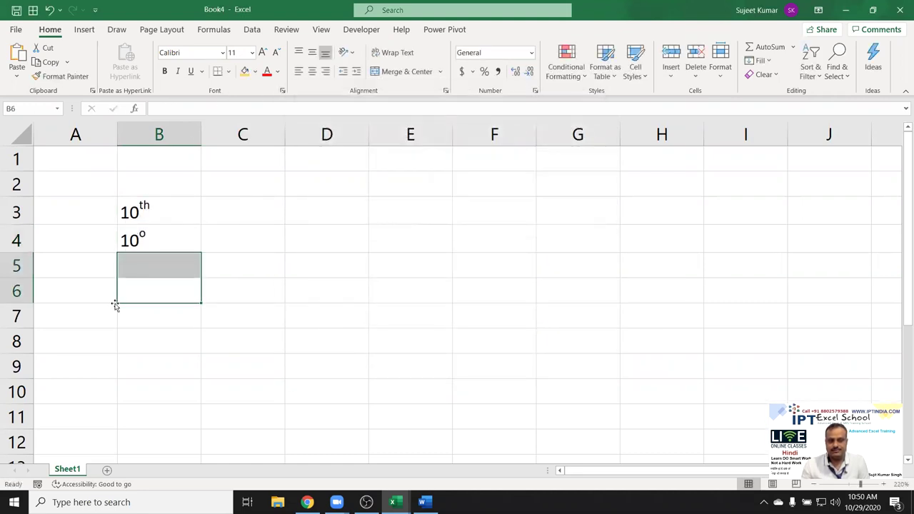
Compare the contents of B3 and B4, then select C3.
{"action": "left_click", "coordinate": [159, 246]}
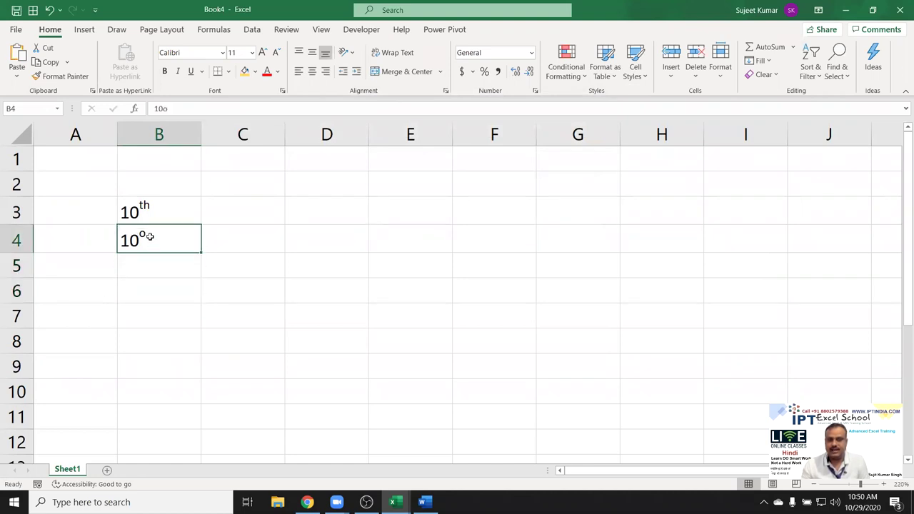
{"action": "left_click", "coordinate": [142, 213]}
{"action": "left_click", "coordinate": [149, 244]}
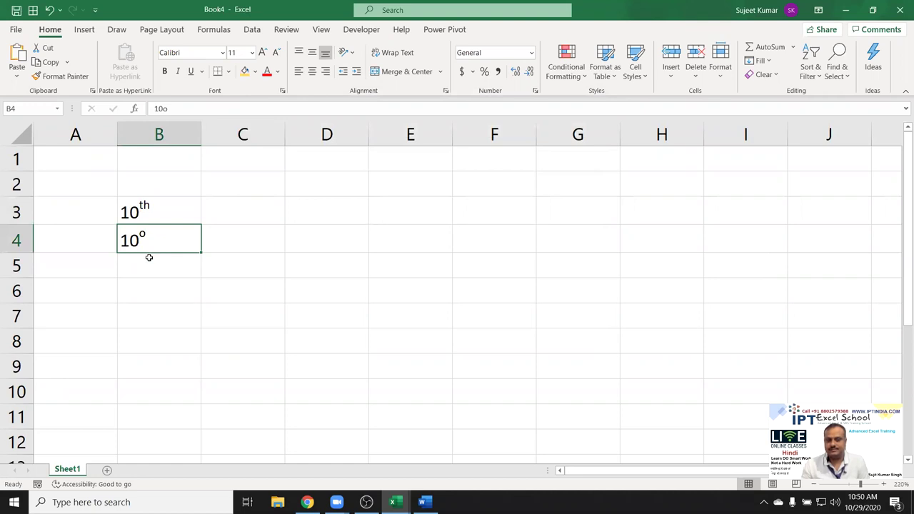
{"action": "left_click", "coordinate": [254, 213]}
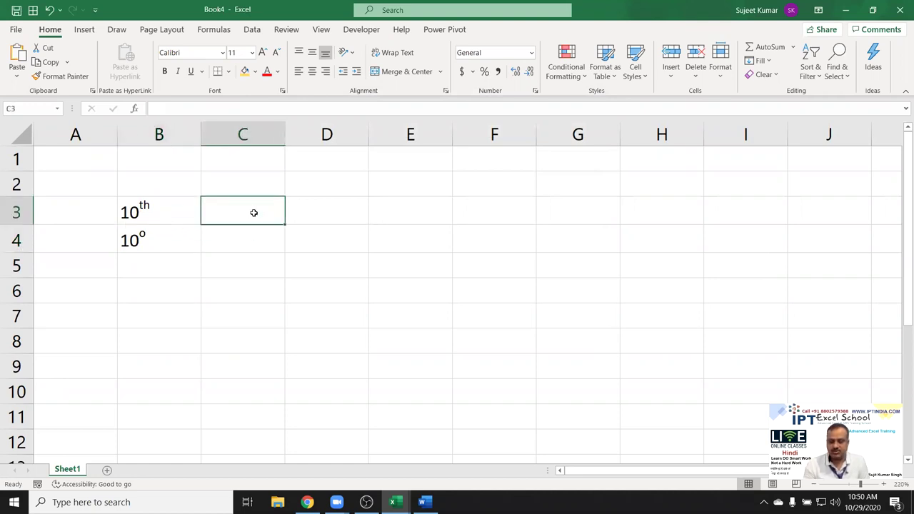
Enter '102 in B5 as text and superscript the final 2 to show 10².
{"action": "left_click", "coordinate": [150, 263]}
{"action": "type", "text": "'1"}
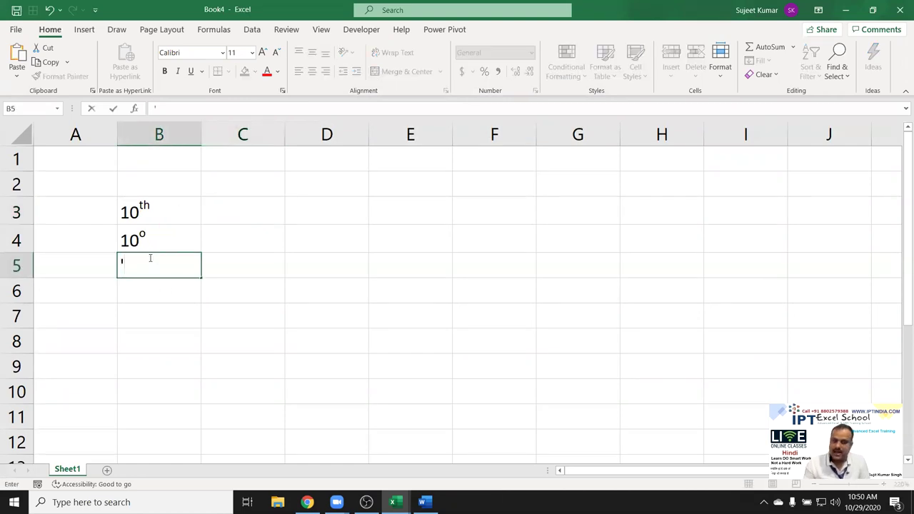
{"action": "type", "text": "02"}
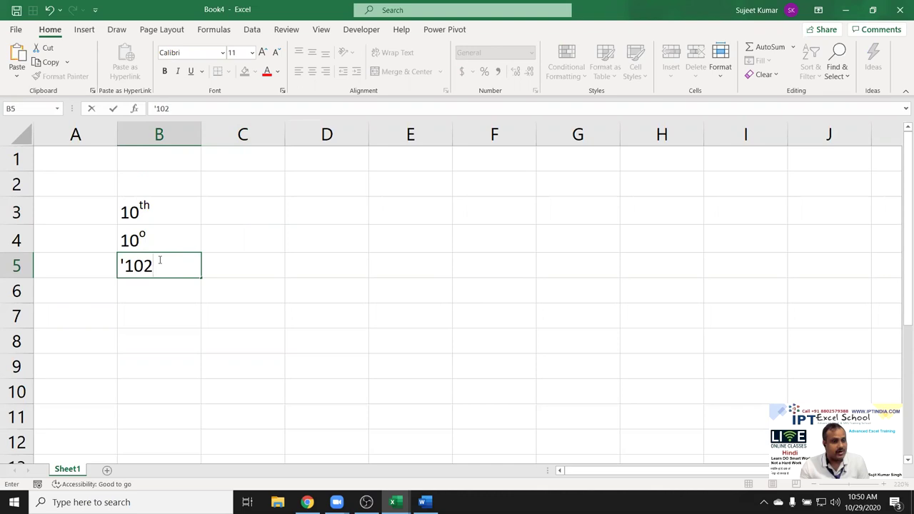
{"action": "left_click_drag", "start_coordinate": [153, 264], "coordinate": [145, 265]}
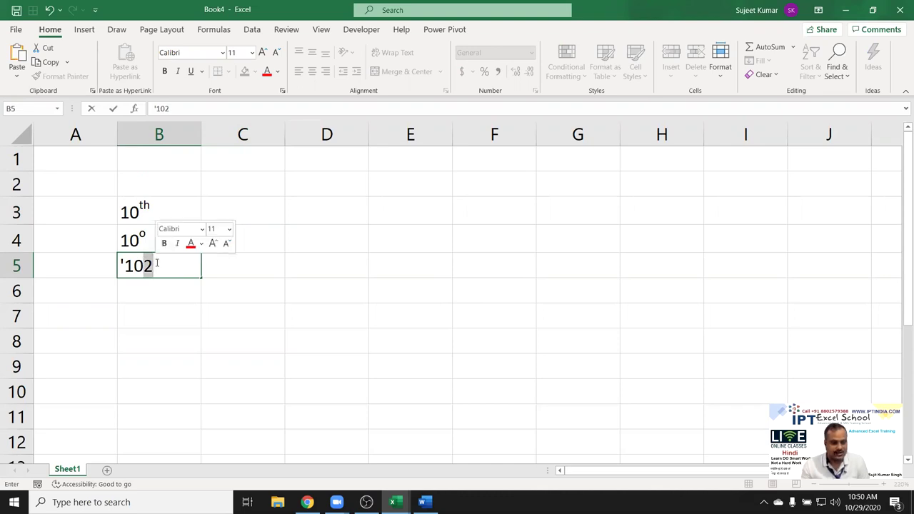
{"action": "left_click", "coordinate": [282, 90]}
{"action": "left_click", "coordinate": [333, 255]}
{"action": "left_click", "coordinate": [518, 371]}
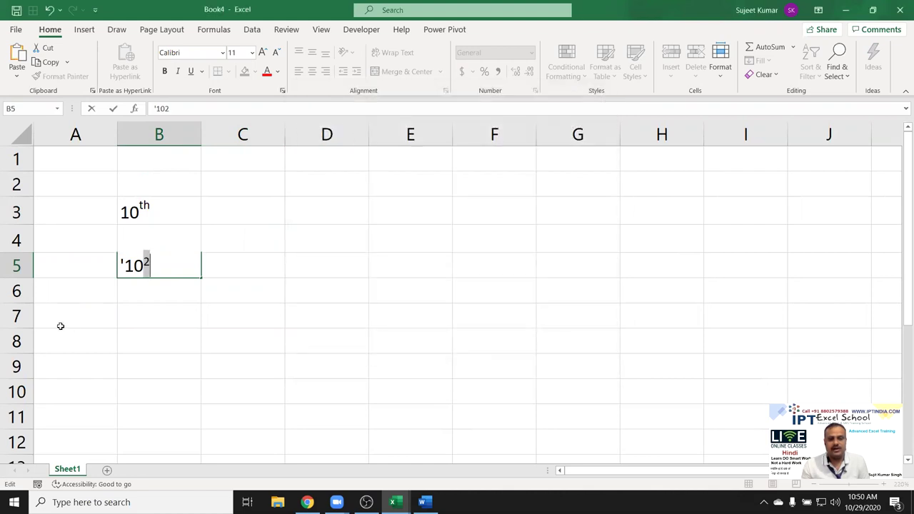
{"action": "left_click", "coordinate": [58, 325]}
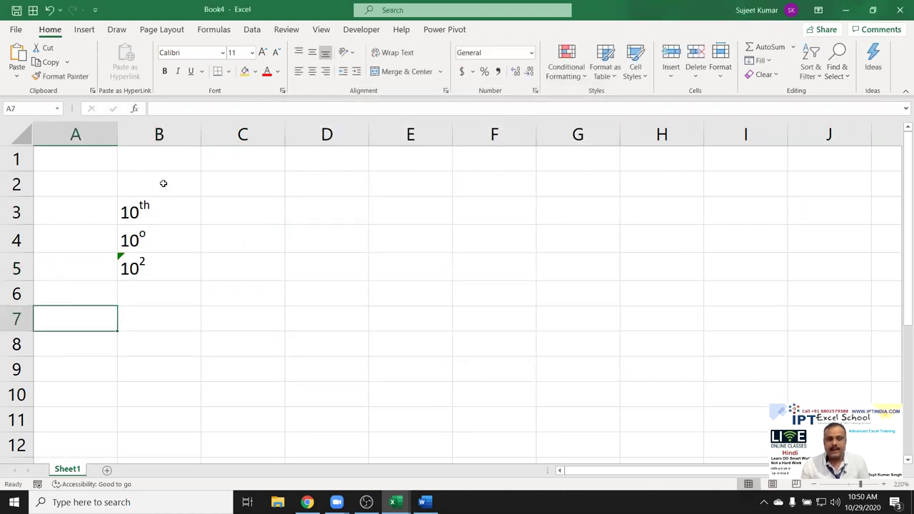
Enter 10, 25, 63, 65, 25, 63, 32 down D1:D7.
{"action": "left_click", "coordinate": [343, 155]}
{"action": "type", "text": "10"}
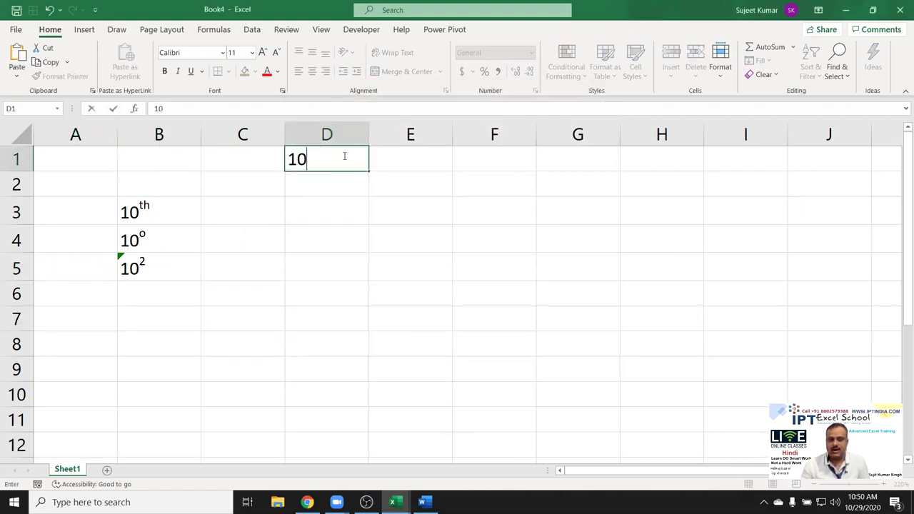
{"action": "key", "text": "Return"}
{"action": "type", "text": "2"}
{"action": "key", "text": "Return"}
{"action": "type", "text": "63"}
{"action": "key", "text": "Return"}
{"action": "type", "text": "65"}
{"action": "key", "text": "Return"}
{"action": "type", "text": "25"}
{"action": "key", "text": "Return"}
{"action": "type", "text": "63"}
{"action": "key", "text": "Return"}
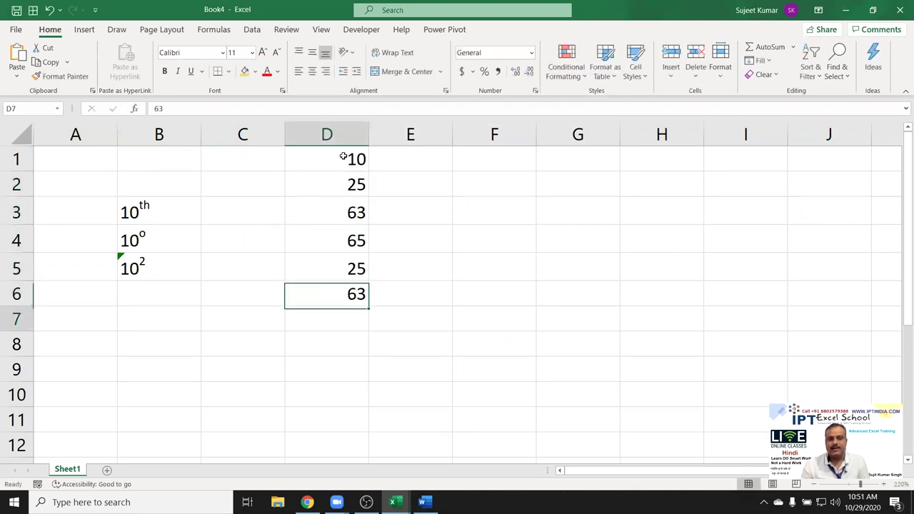
{"action": "type", "text": "32"}
{"action": "key", "text": "Return"}
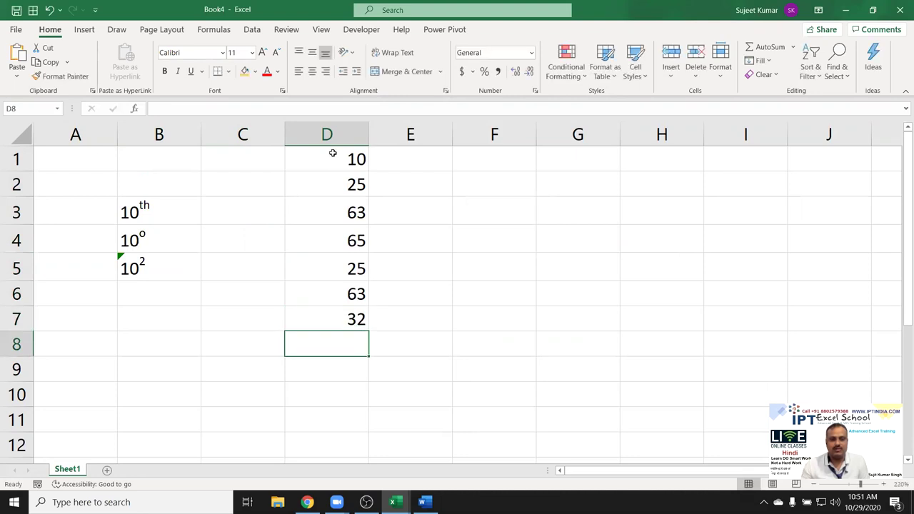
Try appending an o inside D1, then cancel, leaving D1 as 10.
{"action": "double_click", "coordinate": [356, 158]}
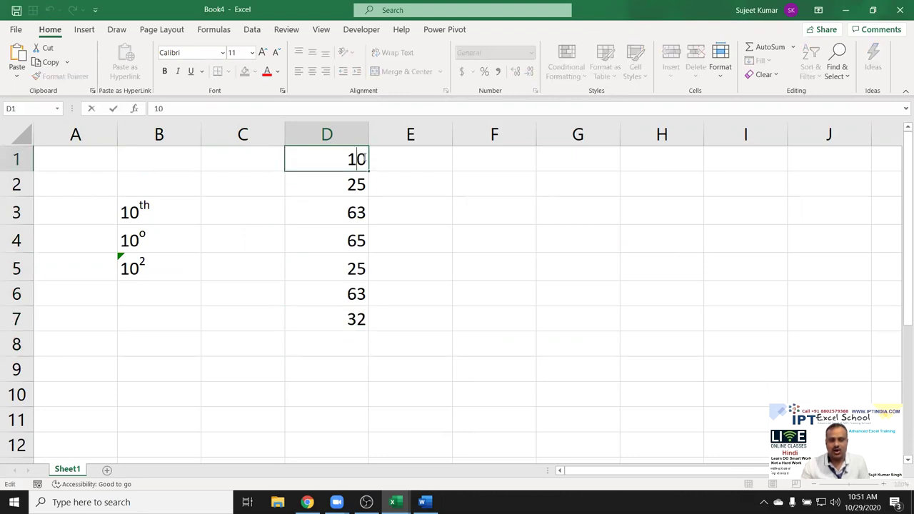
{"action": "type", "text": "o"}
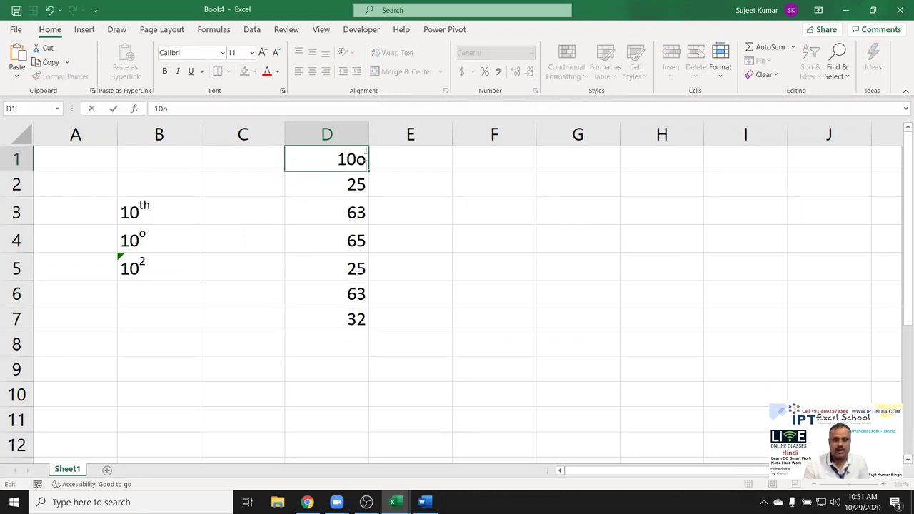
{"action": "left_click_drag", "start_coordinate": [366, 158], "coordinate": [357, 159]}
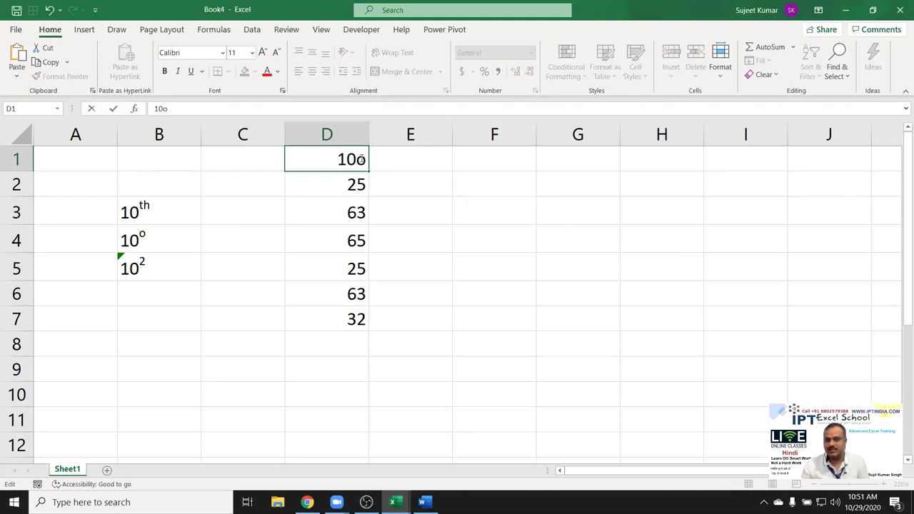
{"action": "key", "text": "Escape"}
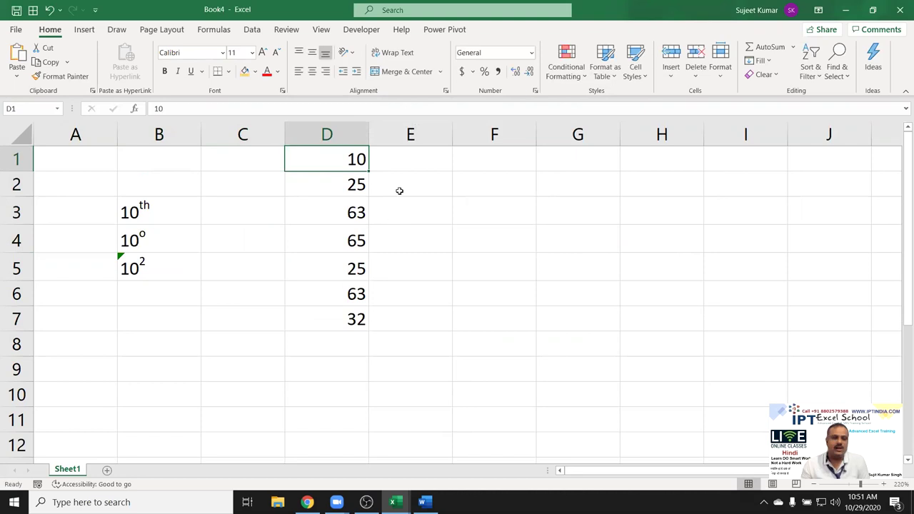
Put o in E1, fill it down to E7 with Ctrl+D, and narrow column E.
{"action": "left_click", "coordinate": [395, 162]}
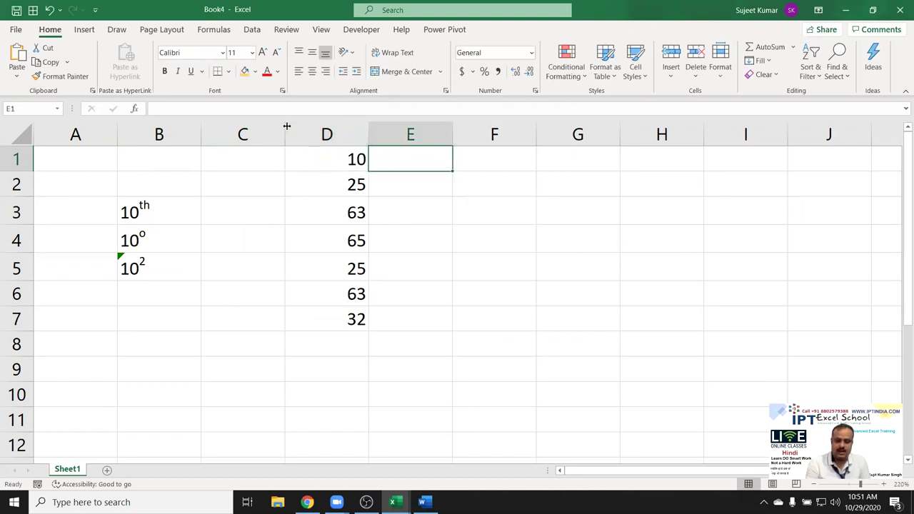
{"action": "type", "text": "o"}
{"action": "left_click", "coordinate": [425, 200]}
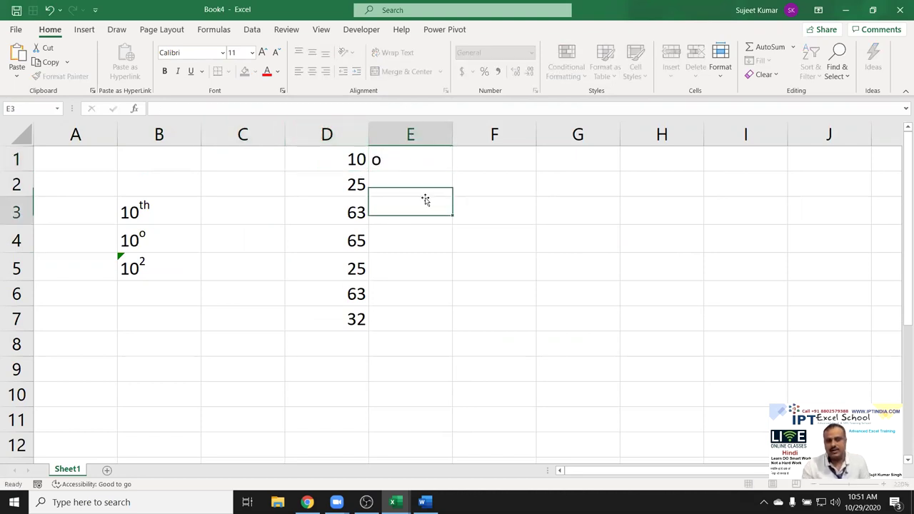
{"action": "left_click_drag", "start_coordinate": [388, 159], "coordinate": [408, 320]}
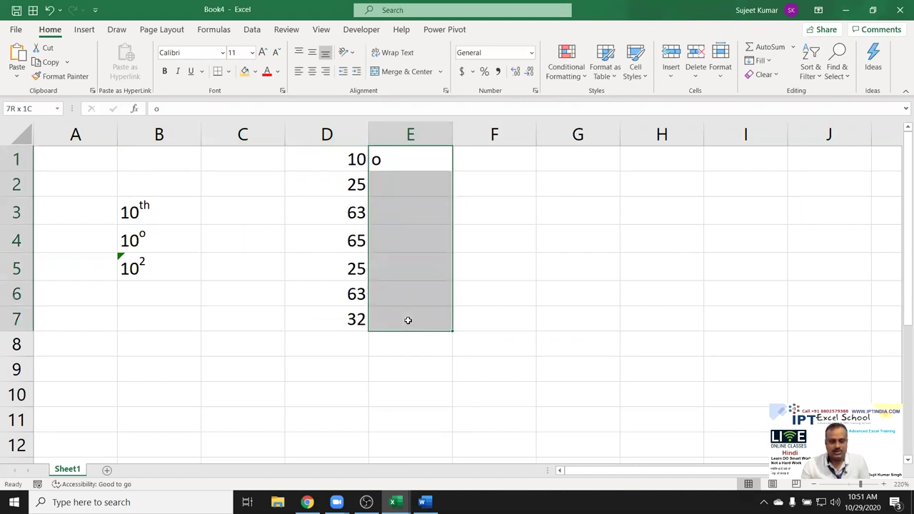
{"action": "key", "text": "ctrl+d"}
{"action": "left_click", "coordinate": [307, 161]}
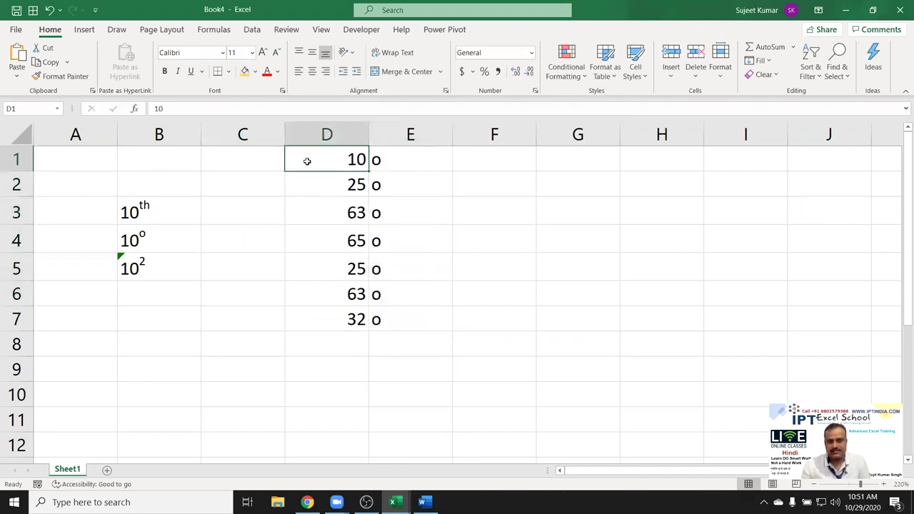
{"action": "left_click_drag", "start_coordinate": [452, 141], "coordinate": [387, 143]}
{"action": "left_click", "coordinate": [416, 218]}
Top-align E1:E7 and format its o's as superscript, then select D1:E7.
{"action": "mouse_move", "coordinate": [324, 155]}
{"action": "left_mouse_down"}
{"action": "mouse_move", "coordinate": [381, 236]}
{"action": "mouse_move", "coordinate": [372, 319]}
{"action": "left_mouse_up"}
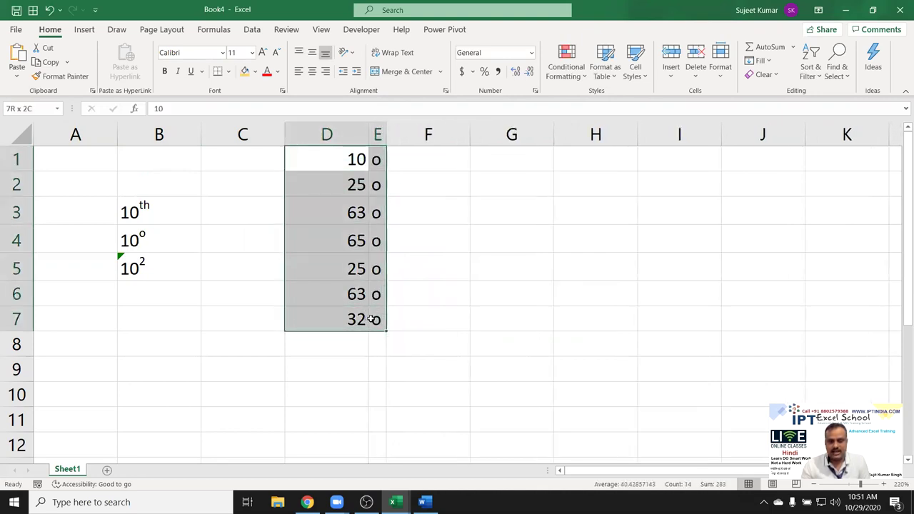
{"action": "left_click_drag", "start_coordinate": [373, 159], "coordinate": [377, 323]}
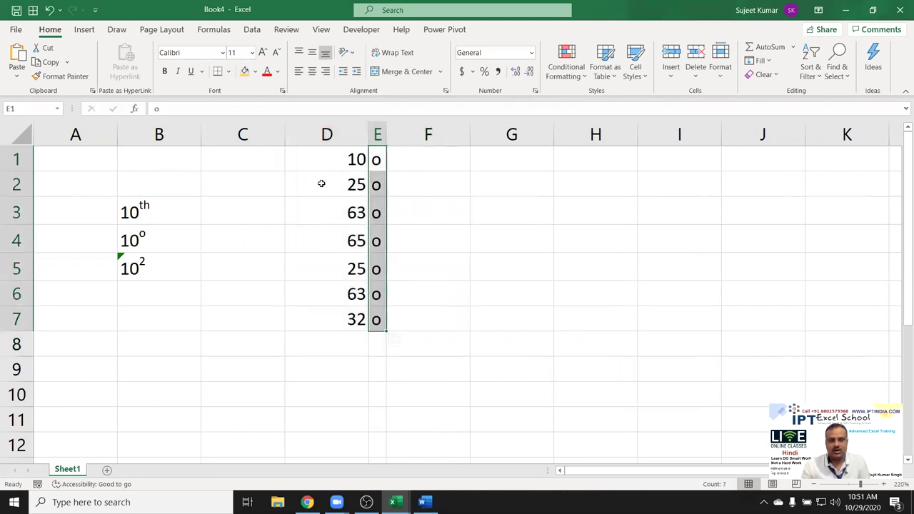
{"action": "left_click", "coordinate": [298, 53]}
{"action": "right_click", "coordinate": [383, 214]}
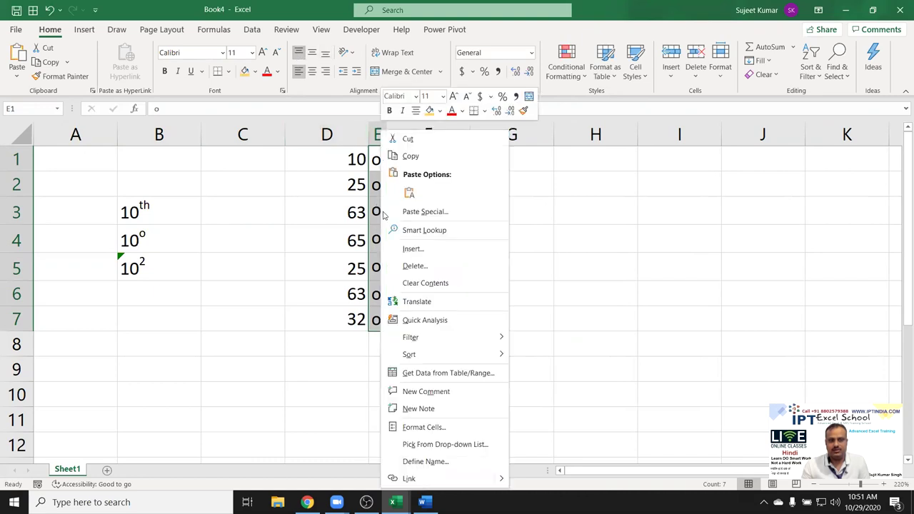
{"action": "left_click", "coordinate": [448, 428]}
{"action": "left_click", "coordinate": [330, 359]}
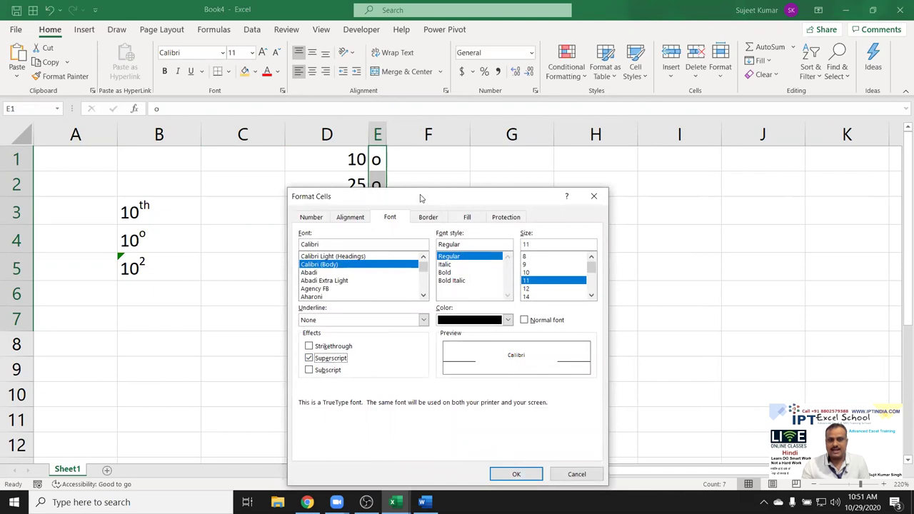
{"action": "left_click_drag", "start_coordinate": [422, 198], "coordinate": [606, 149]}
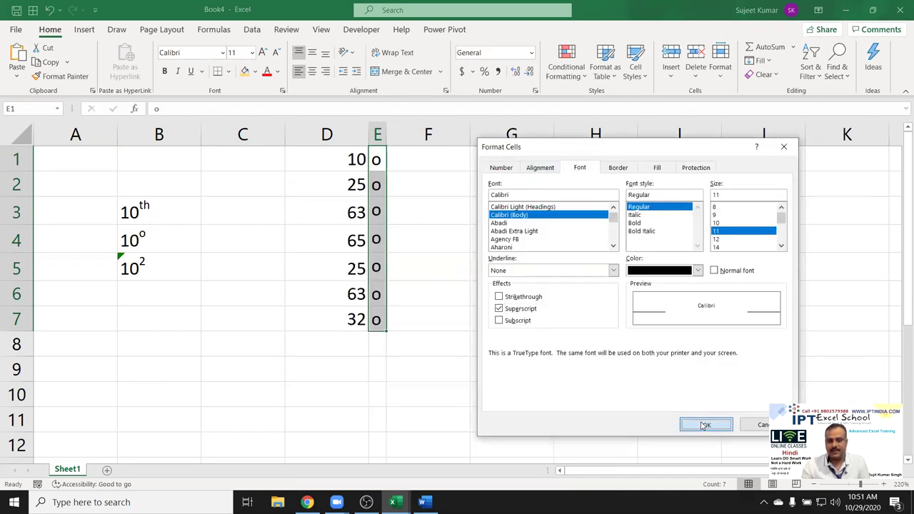
{"action": "left_click", "coordinate": [704, 423]}
{"action": "left_click", "coordinate": [461, 207]}
{"action": "mouse_move", "coordinate": [343, 162]}
{"action": "left_mouse_down"}
{"action": "mouse_move", "coordinate": [376, 295]}
{"action": "mouse_move", "coordinate": [373, 328]}
{"action": "left_mouse_up"}
Give D1:E7 top and bottom borders in Format Cells, discarding the diagonal lines tried.
{"action": "right_click", "coordinate": [371, 330]}
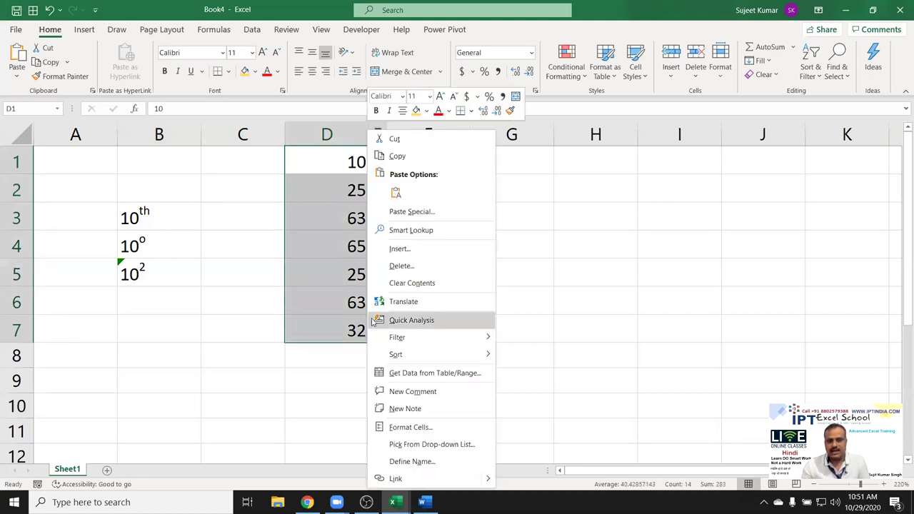
{"action": "left_click", "coordinate": [411, 427]}
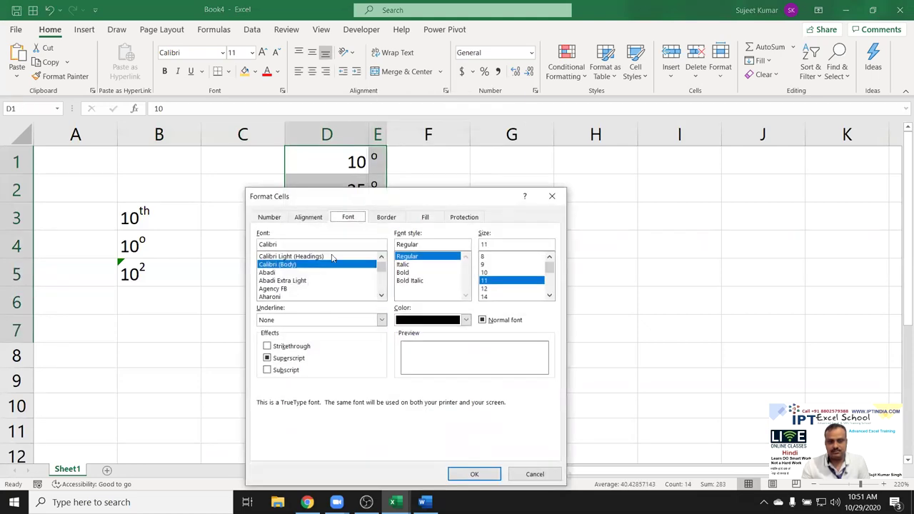
{"action": "left_click", "coordinate": [386, 217]}
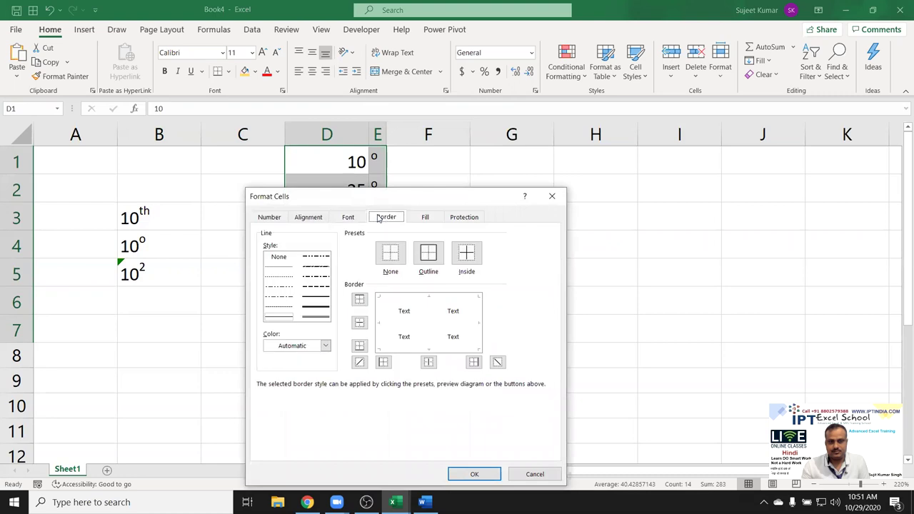
{"action": "left_click", "coordinate": [414, 305]}
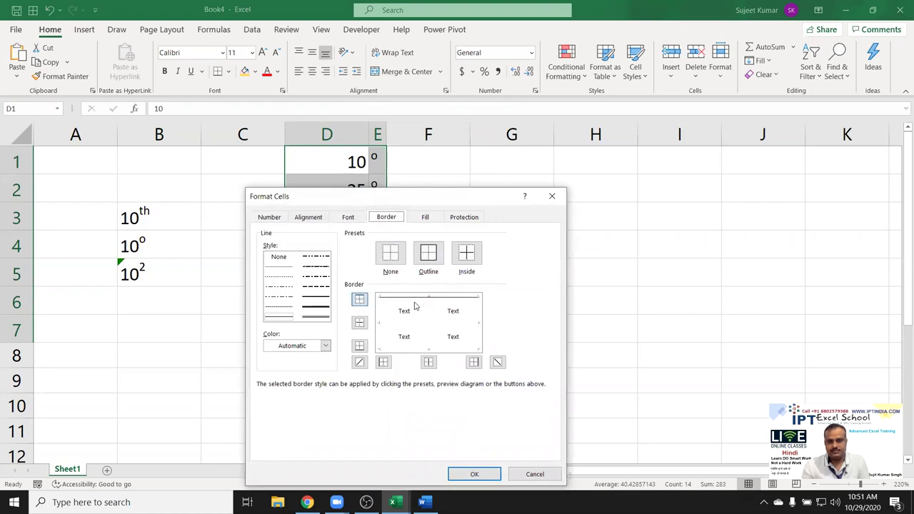
{"action": "left_click", "coordinate": [424, 349]}
{"action": "left_click", "coordinate": [389, 319]}
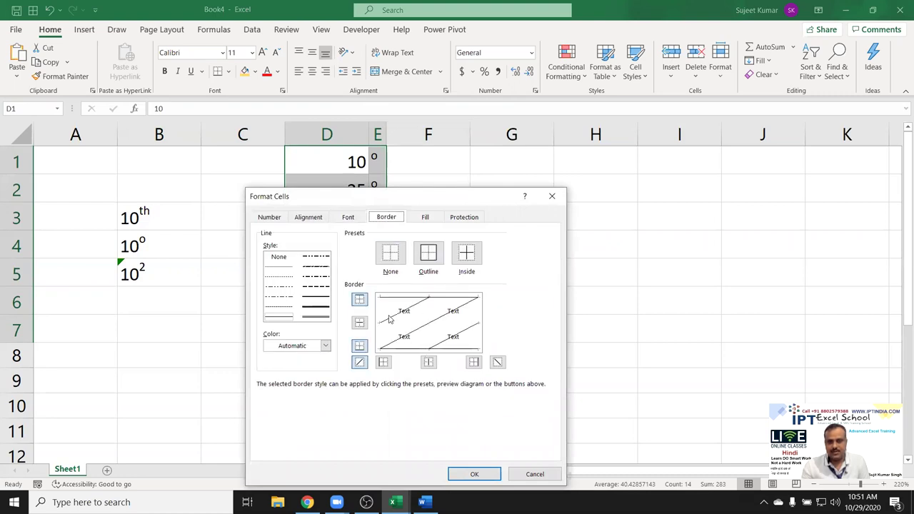
{"action": "left_click", "coordinate": [397, 315]}
{"action": "left_click", "coordinate": [385, 310]}
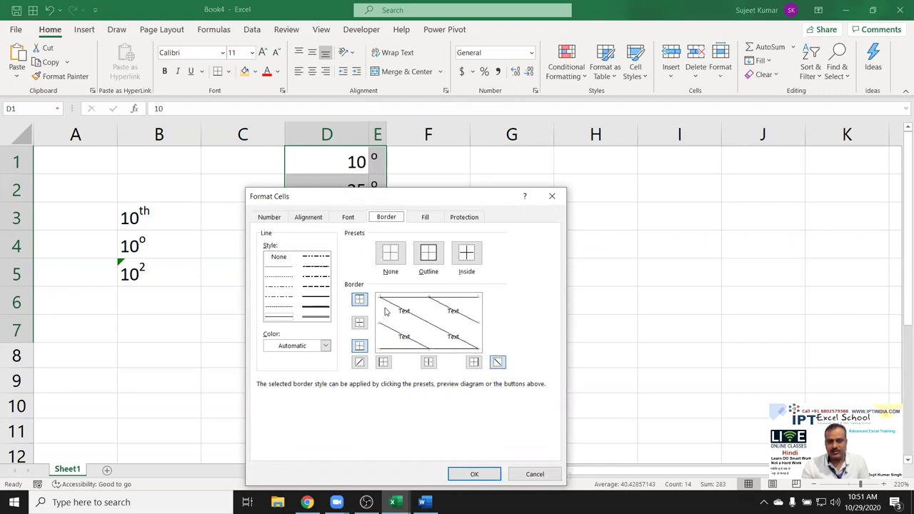
{"action": "left_click", "coordinate": [401, 310]}
Add left, right and inside horizontal borders, no vertical divider, and apply them.
{"action": "left_click", "coordinate": [380, 307]}
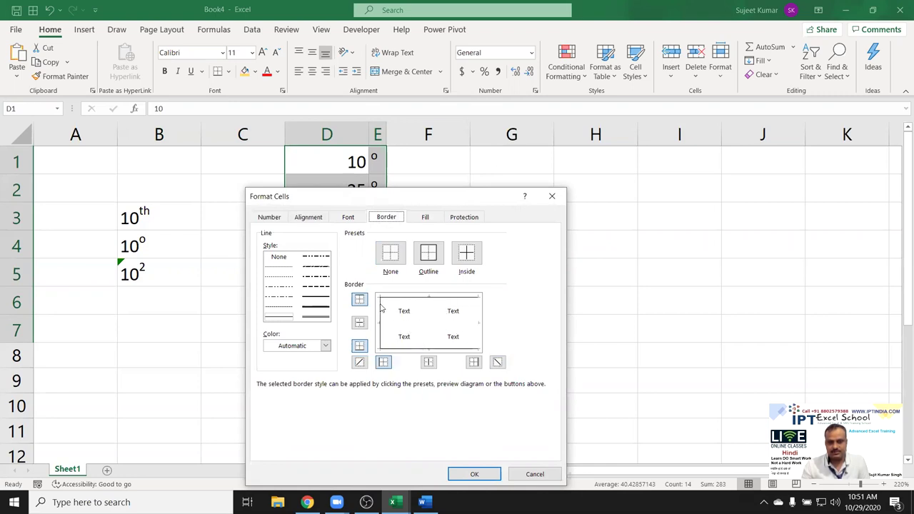
{"action": "left_click", "coordinate": [476, 316]}
{"action": "left_click", "coordinate": [430, 328]}
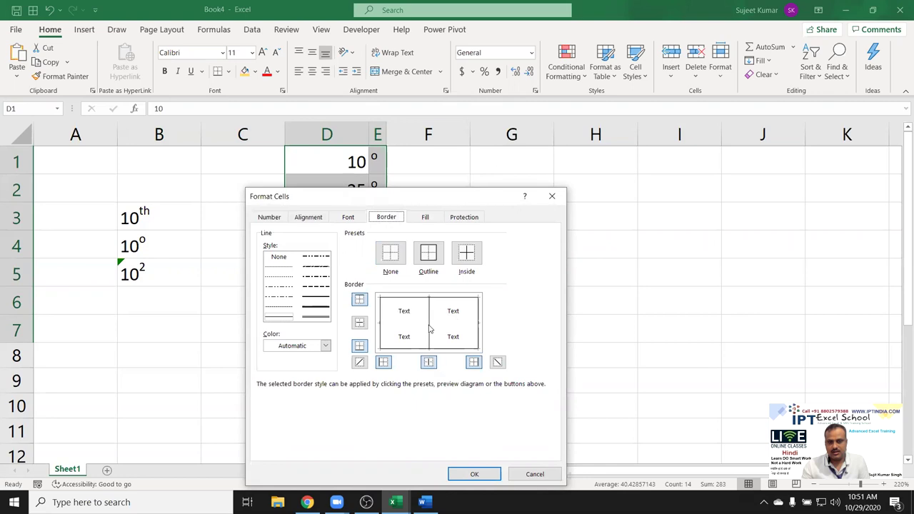
{"action": "left_click", "coordinate": [429, 312]}
{"action": "left_click", "coordinate": [418, 323]}
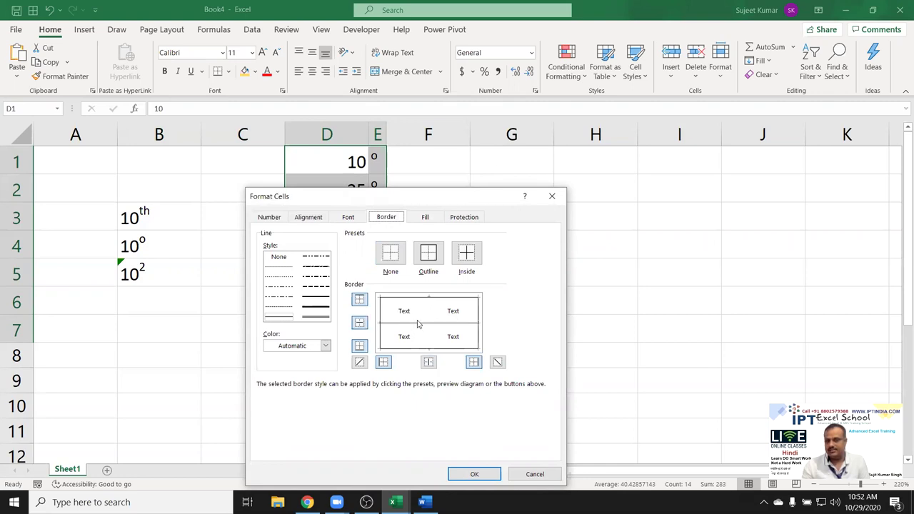
{"action": "left_click", "coordinate": [474, 474]}
{"action": "left_click", "coordinate": [436, 327]}
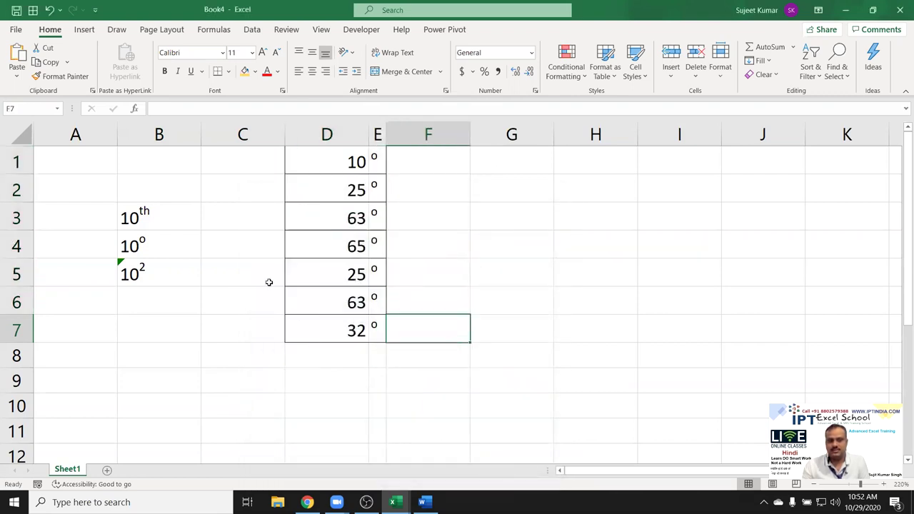
Fill the bordered D1:E7 block with White, then select D1.
{"action": "mouse_move", "coordinate": [327, 160]}
{"action": "left_mouse_down"}
{"action": "mouse_move", "coordinate": [364, 237]}
{"action": "mouse_move", "coordinate": [362, 322]}
{"action": "mouse_move", "coordinate": [374, 326]}
{"action": "left_mouse_up"}
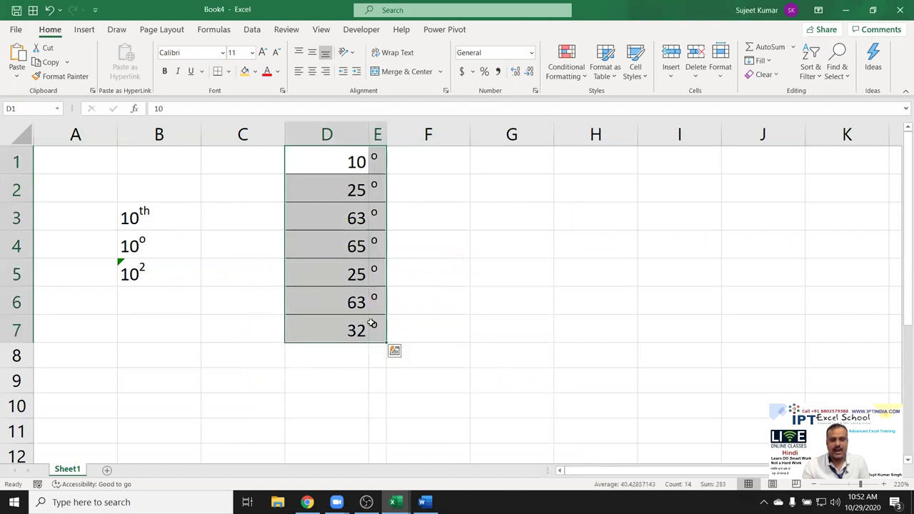
{"action": "left_click", "coordinate": [254, 72]}
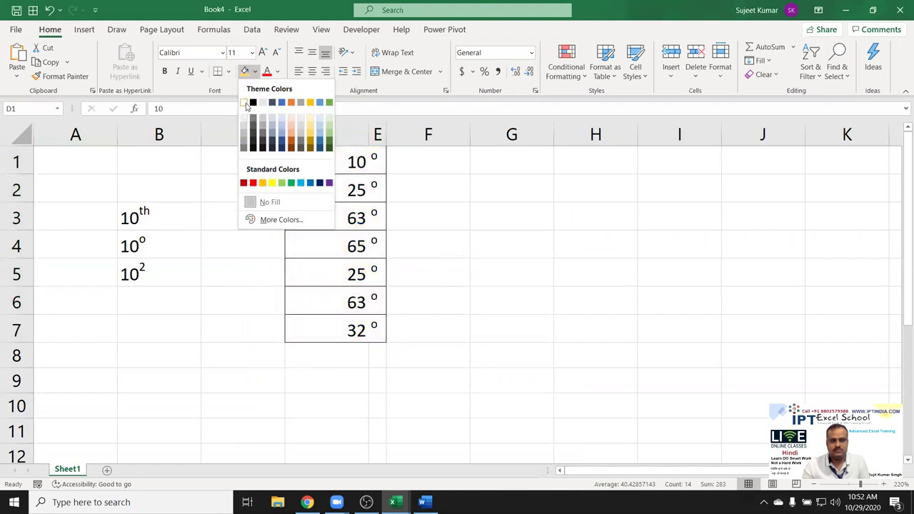
{"action": "left_click", "coordinate": [244, 104]}
{"action": "left_click_drag", "start_coordinate": [242, 217], "coordinate": [225, 250]}
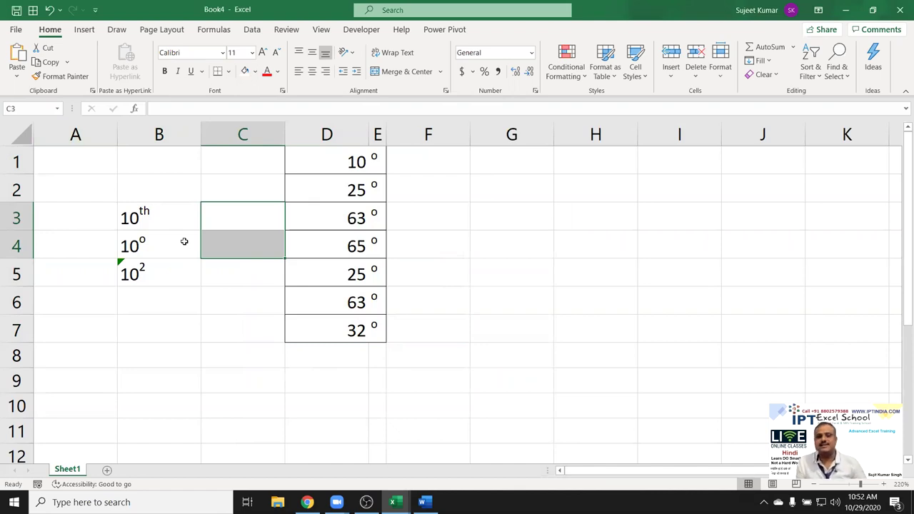
{"action": "left_click", "coordinate": [351, 163]}
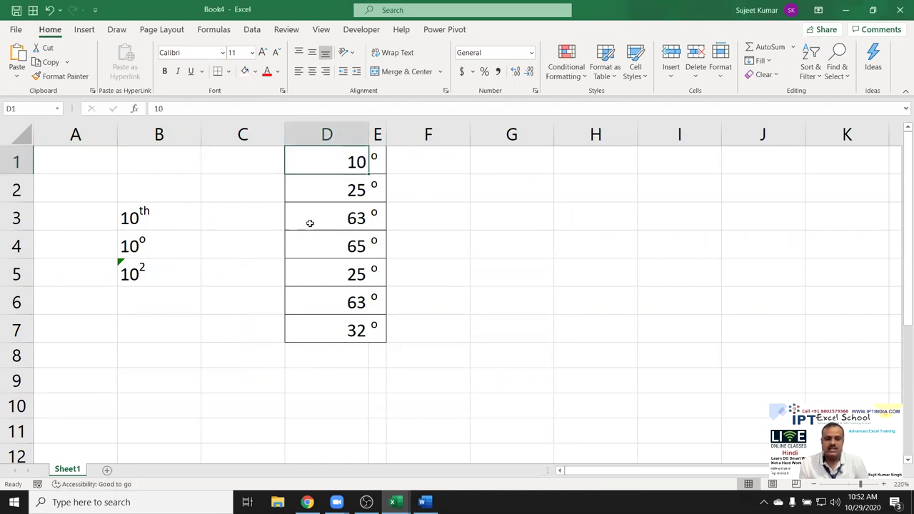
Enter H2O in cell B7.
{"action": "left_click", "coordinate": [340, 195]}
{"action": "left_click", "coordinate": [128, 334]}
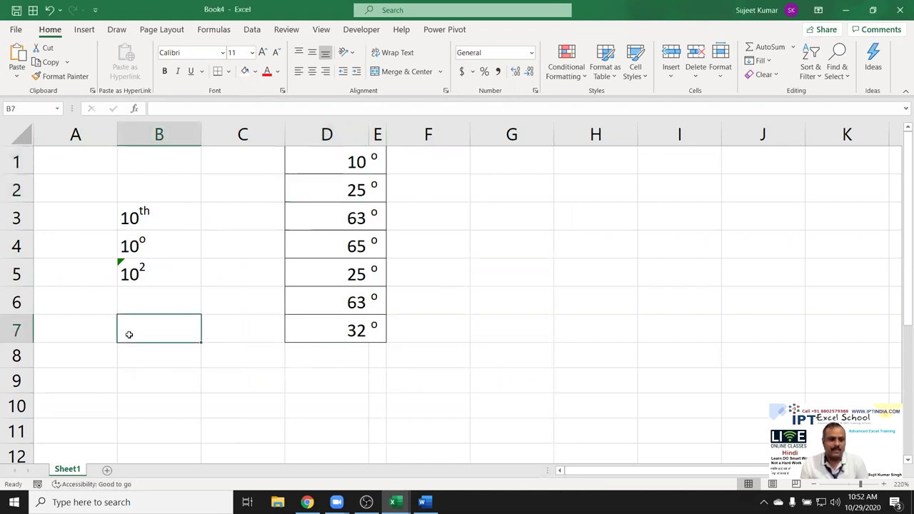
{"action": "type", "text": "H2"}
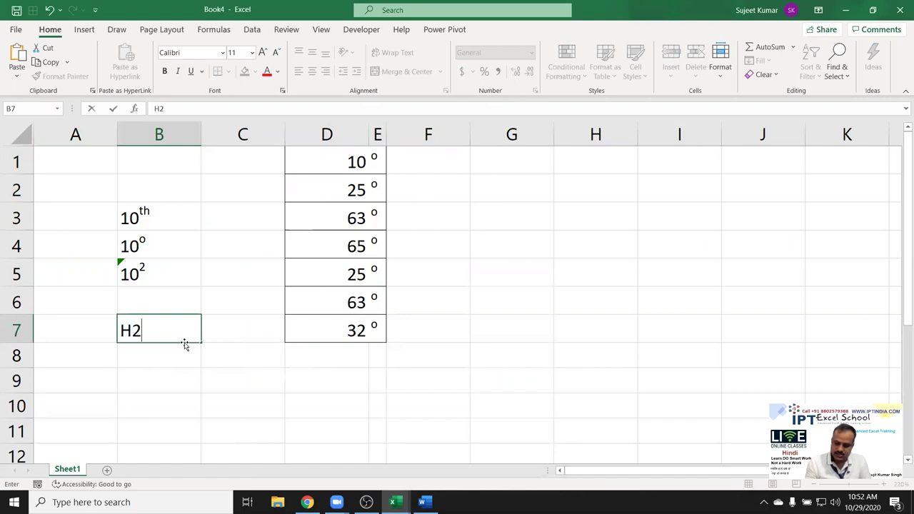
{"action": "type", "text": "O"}
{"action": "key", "text": "Return"}
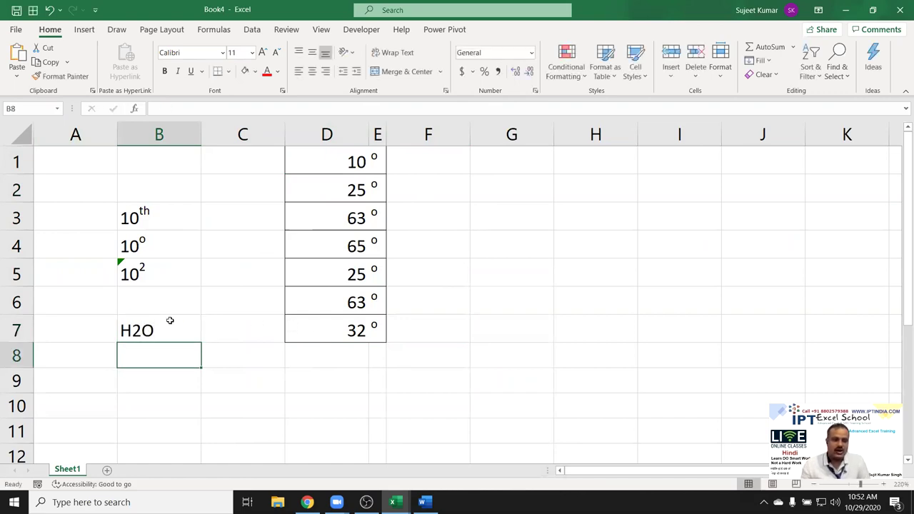
Format the 2 in H2O as superscript through Format Cells.
{"action": "double_click", "coordinate": [140, 330]}
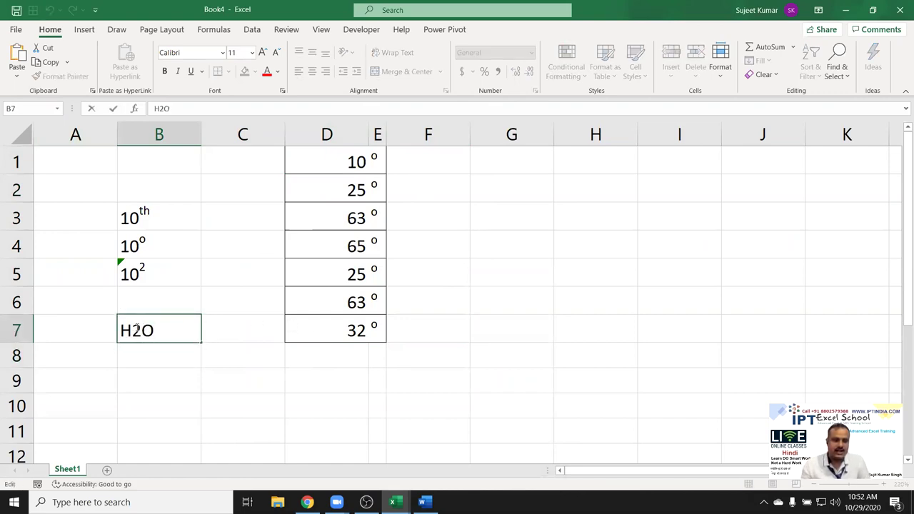
{"action": "left_click_drag", "start_coordinate": [130, 329], "coordinate": [141, 329]}
{"action": "right_click", "coordinate": [142, 327]}
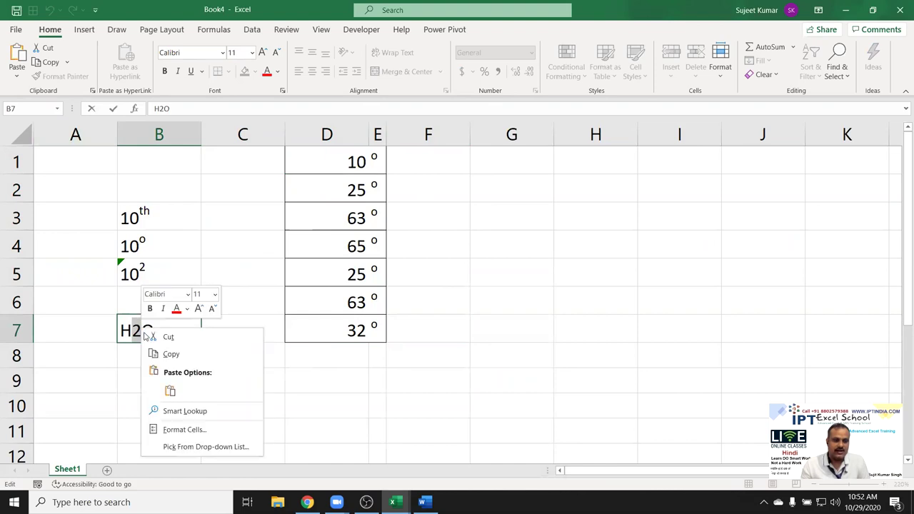
{"action": "left_click", "coordinate": [190, 431]}
{"action": "left_click", "coordinate": [71, 358]}
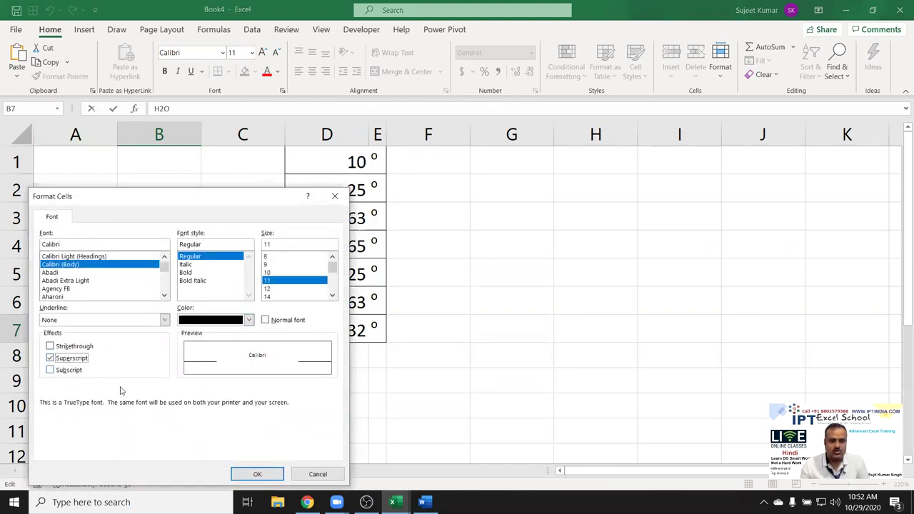
{"action": "left_click", "coordinate": [276, 474]}
{"action": "key", "text": "Return"}
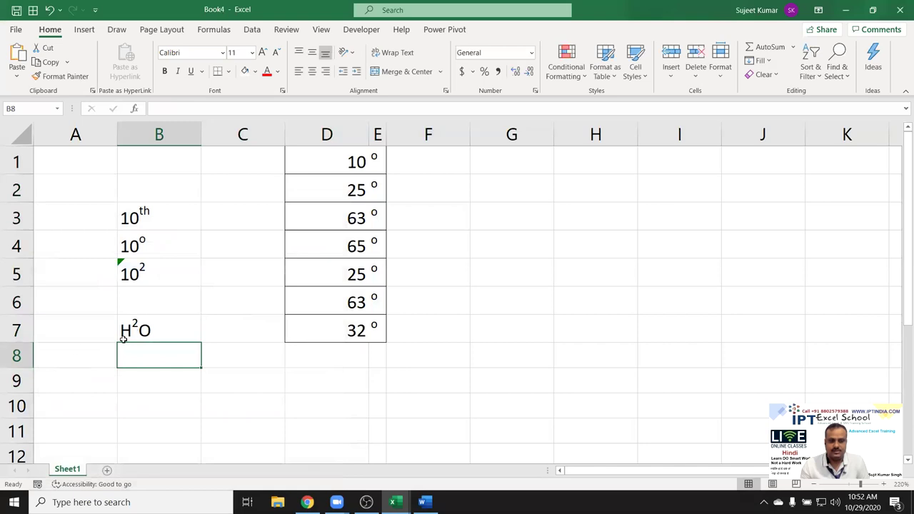
Change the 2 in H2O to subscript, then add a new sheet Sheet2.
{"action": "left_click", "coordinate": [127, 333]}
{"action": "double_click", "coordinate": [131, 329]}
{"action": "left_click_drag", "start_coordinate": [130, 329], "coordinate": [137, 329]}
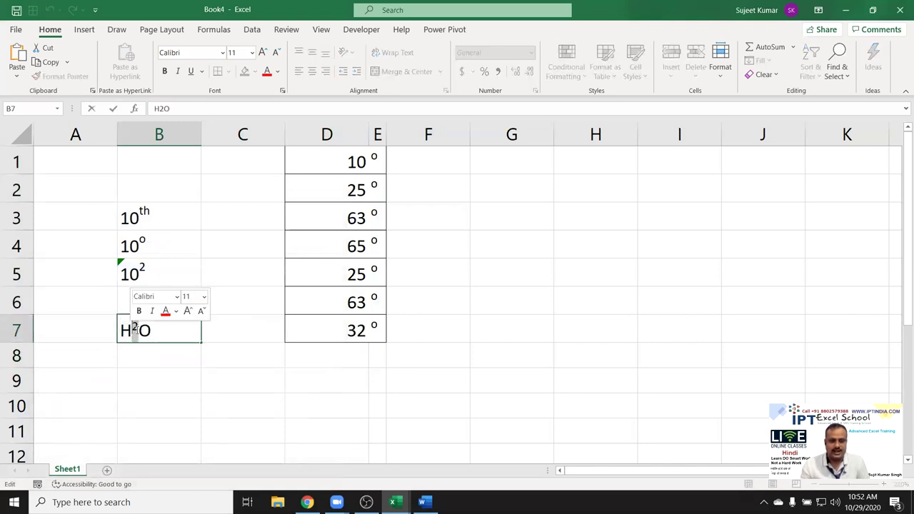
{"action": "right_click", "coordinate": [135, 330]}
{"action": "left_click", "coordinate": [172, 436]}
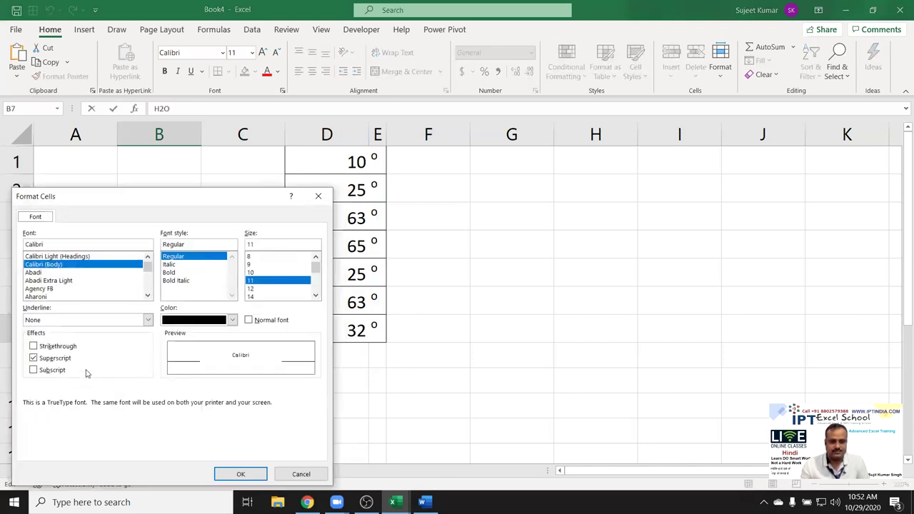
{"action": "left_click", "coordinate": [53, 371]}
{"action": "left_click", "coordinate": [51, 359]}
{"action": "left_click", "coordinate": [51, 370]}
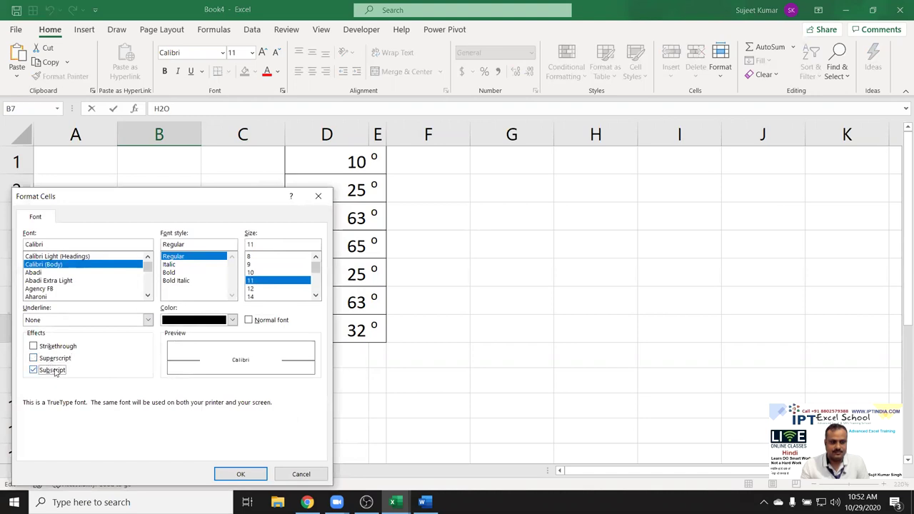
{"action": "left_click", "coordinate": [238, 473]}
{"action": "left_click", "coordinate": [204, 385]}
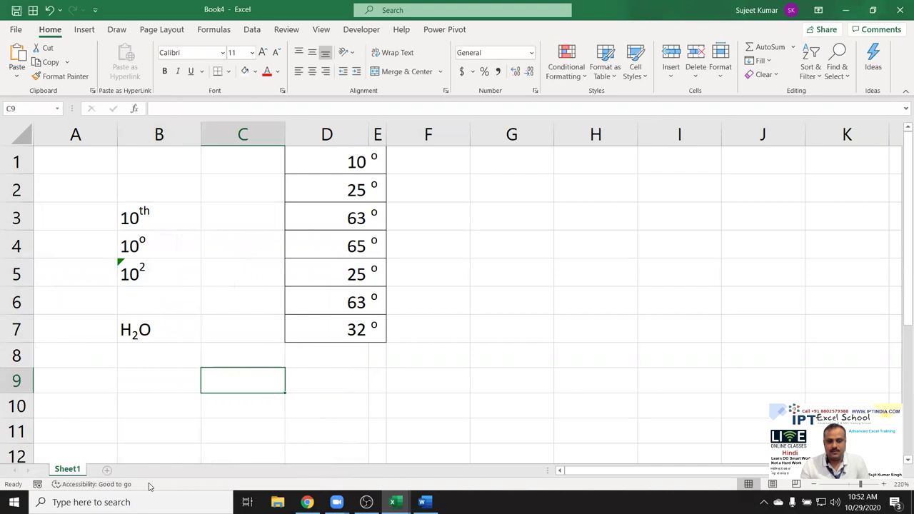
{"action": "left_click", "coordinate": [107, 470]}
Open a new blank tab in Google Chrome.
{"action": "left_click", "coordinate": [307, 502]}
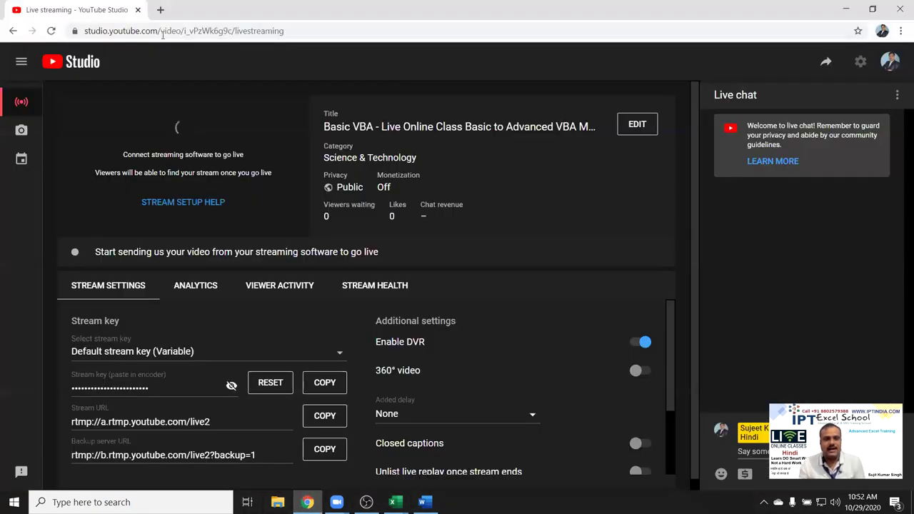
{"action": "scroll", "coordinate": [322, 369], "scroll_direction": "down", "scroll_amount": 2}
{"action": "scroll", "coordinate": [303, 336], "scroll_direction": "up", "scroll_amount": 2}
{"action": "scroll", "coordinate": [178, 85], "scroll_direction": "up", "scroll_amount": 1}
{"action": "left_click", "coordinate": [160, 10]}
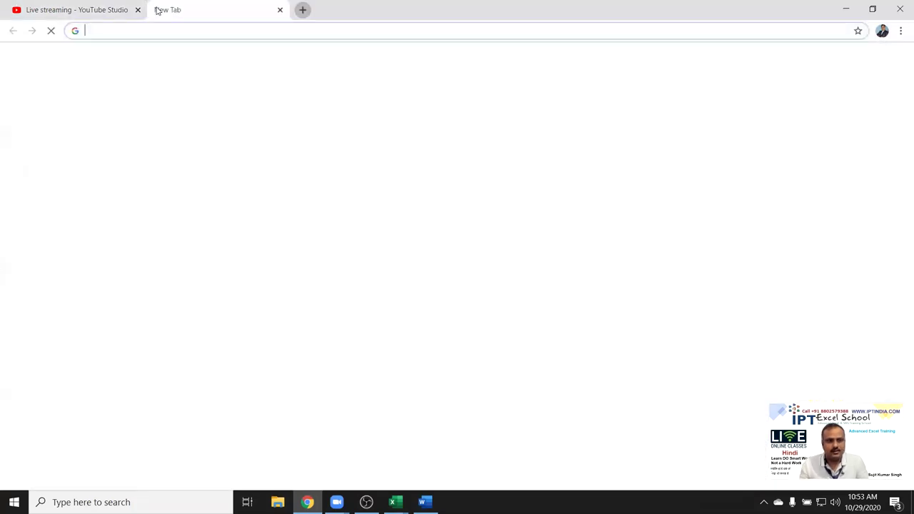
In Word, type =rand() on a new line below 22nd.
{"action": "left_click", "coordinate": [425, 502]}
{"action": "left_click", "coordinate": [235, 339]}
{"action": "type", "text": "=rand()"}
Expand =rand() into sample paragraphs and copy the first paragraph.
{"action": "key", "text": "Return"}
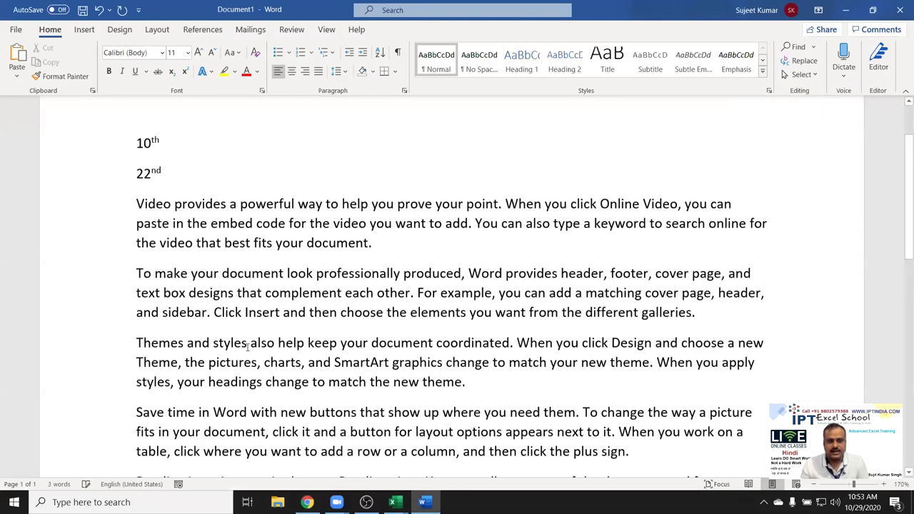
{"action": "scroll", "coordinate": [248, 346], "scroll_direction": "up", "scroll_amount": 2}
{"action": "left_click_drag", "start_coordinate": [375, 320], "coordinate": [150, 286]}
{"action": "key", "text": "ctrl+c"}
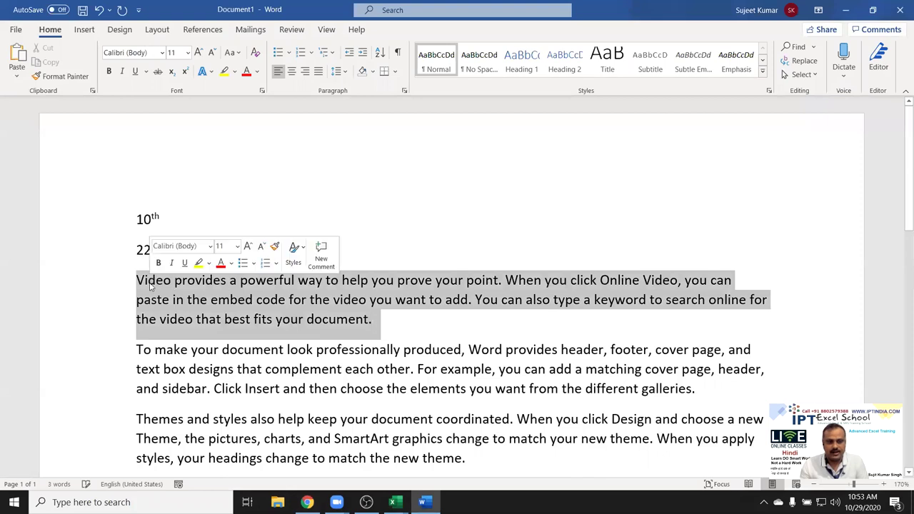
{"action": "key", "text": "alt+Tab"}
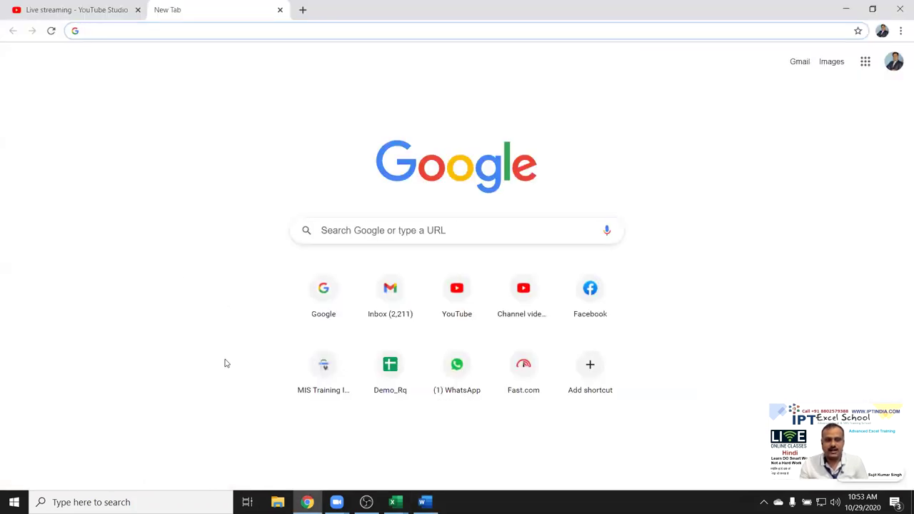
In Excel's Book4, widen column F and undo the row 1 height change.
{"action": "mouse_move", "coordinate": [393, 502]}
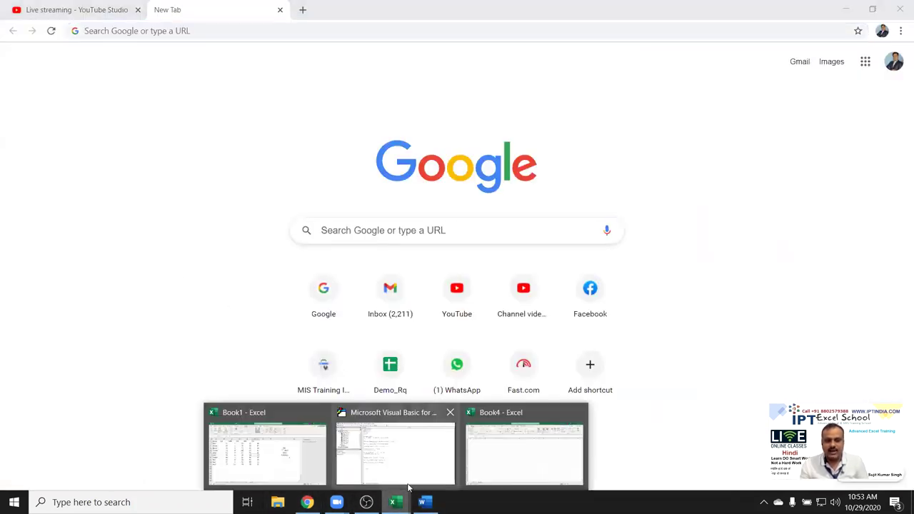
{"action": "left_click", "coordinate": [526, 450]}
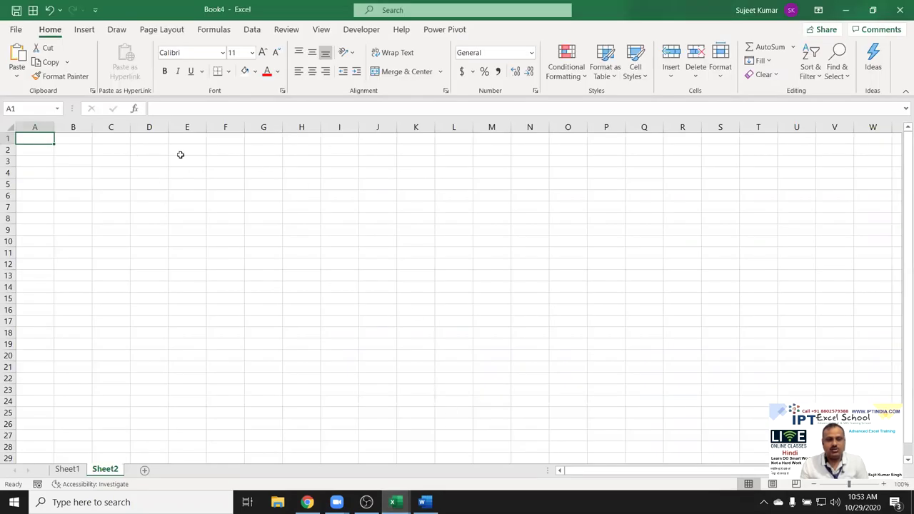
{"action": "left_click_drag", "start_coordinate": [244, 131], "coordinate": [413, 131]}
{"action": "left_click_drag", "start_coordinate": [8, 144], "coordinate": [4, 230]}
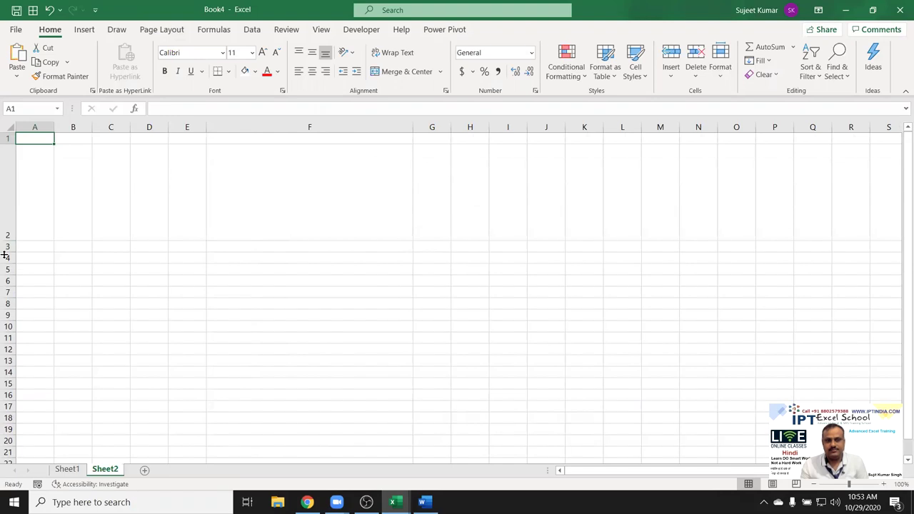
{"action": "key", "text": "ctrl+z"}
{"action": "key", "text": "ctrl+z"}
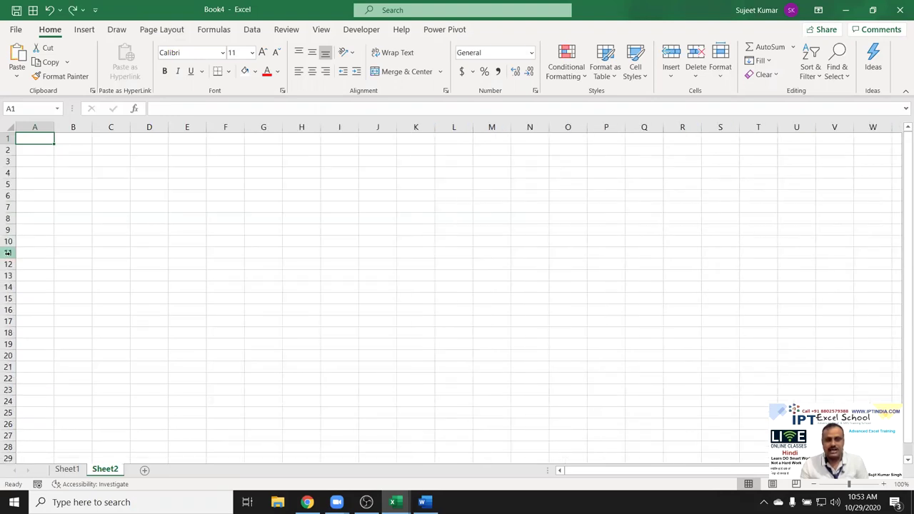
Merge E2:N7 into one cell and paste the copied paragraph into it.
{"action": "mouse_move", "coordinate": [181, 149]}
{"action": "left_mouse_down"}
{"action": "mouse_move", "coordinate": [417, 196]}
{"action": "mouse_move", "coordinate": [529, 203]}
{"action": "left_mouse_up"}
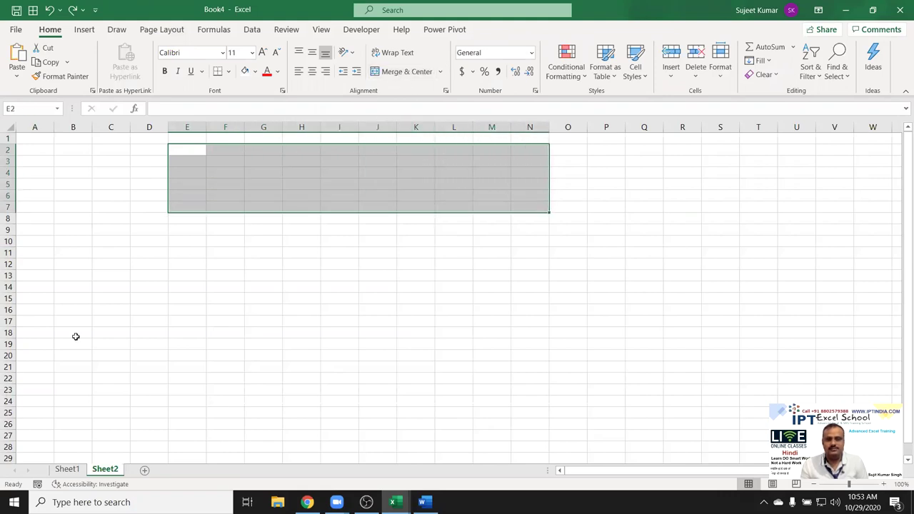
{"action": "left_click", "coordinate": [402, 72]}
{"action": "left_click", "coordinate": [340, 240]}
{"action": "double_click", "coordinate": [307, 196]}
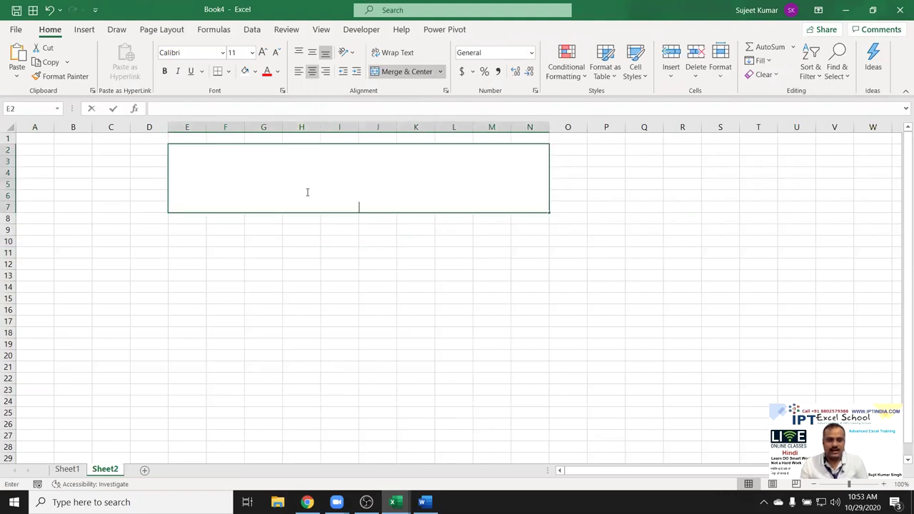
{"action": "key", "text": "ctrl+v"}
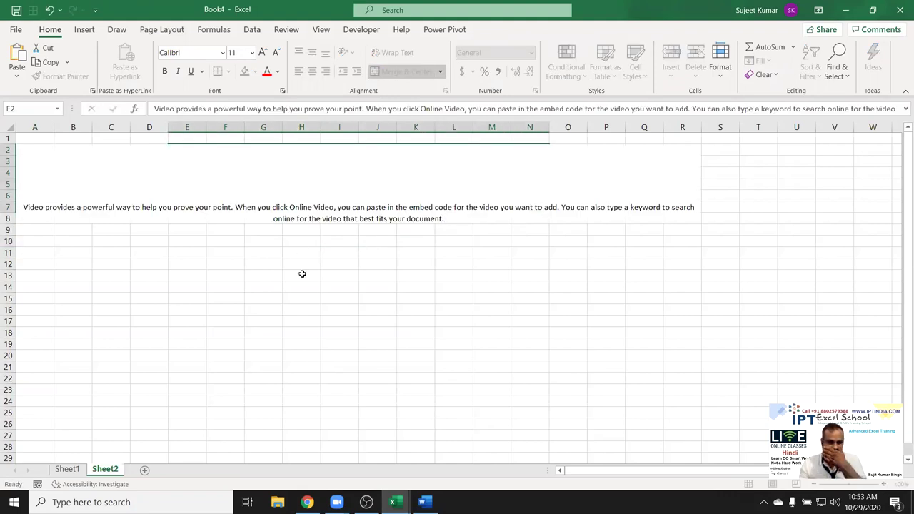
{"action": "left_click", "coordinate": [302, 272]}
{"action": "left_click", "coordinate": [313, 193]}
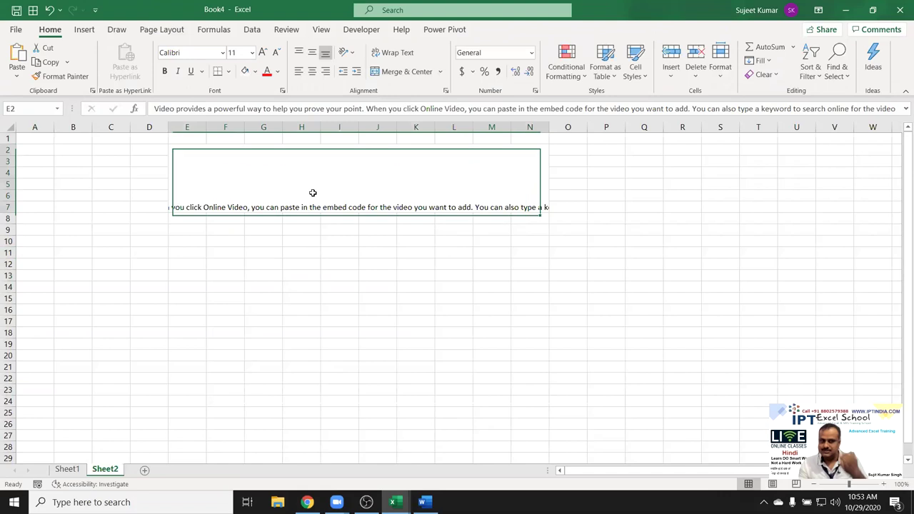
Left-align, wrap and vertically centre the text in the merged cell.
{"action": "left_click", "coordinate": [299, 72]}
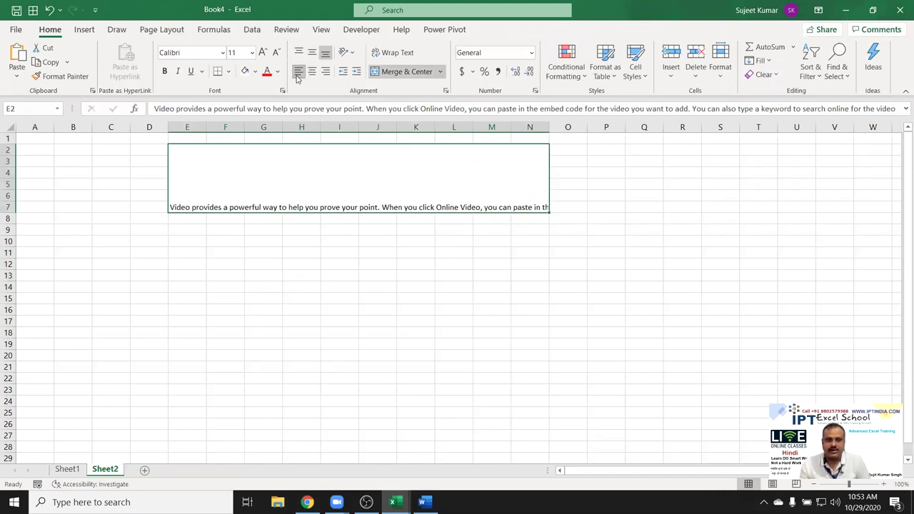
{"action": "left_click", "coordinate": [386, 56]}
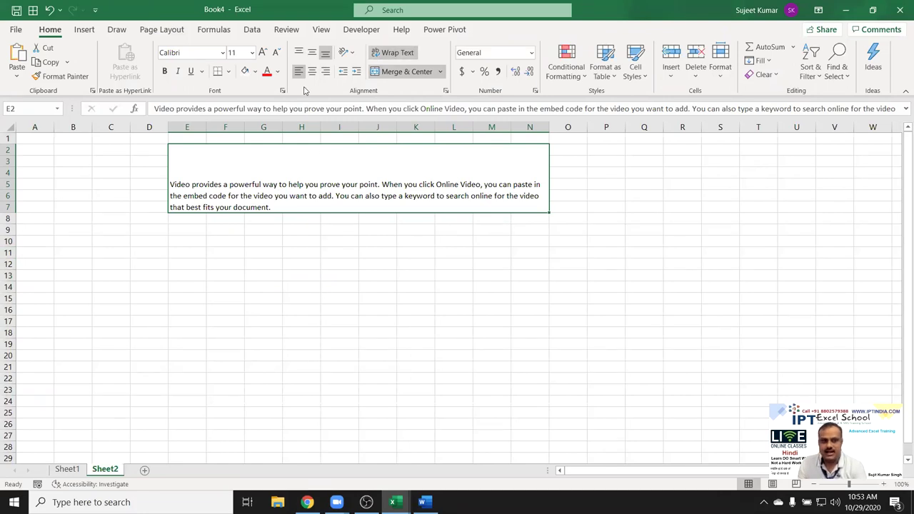
{"action": "left_click", "coordinate": [312, 53]}
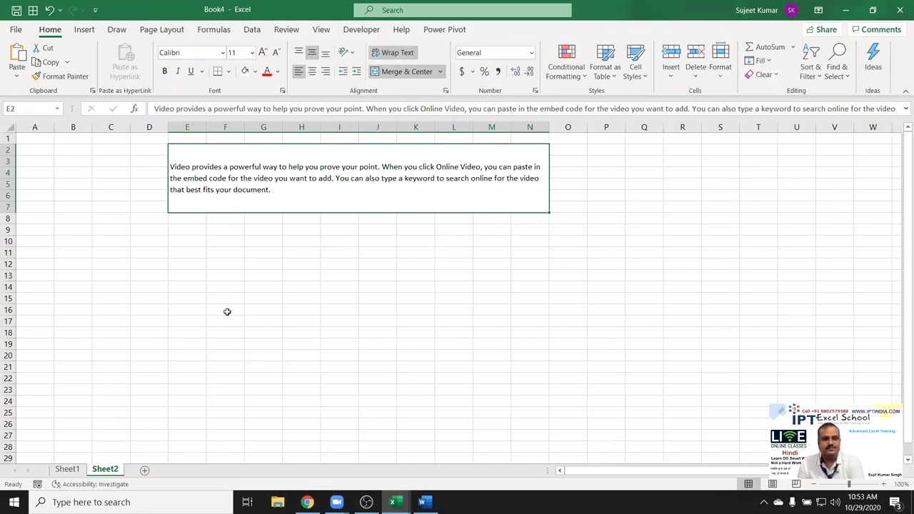
Format the word 'keyword' in the merged paragraph as red strikethrough through Format Cells.
{"action": "double_click", "coordinate": [348, 187]}
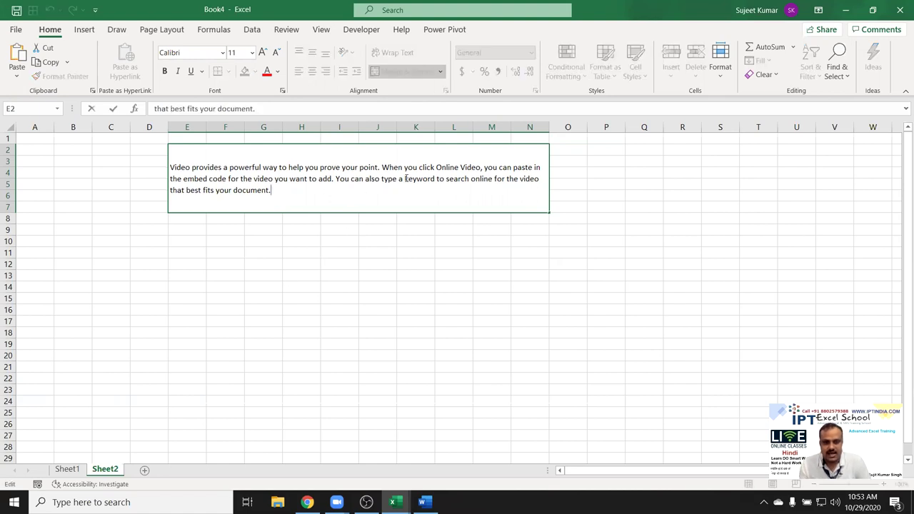
{"action": "left_click_drag", "start_coordinate": [404, 179], "coordinate": [435, 179]}
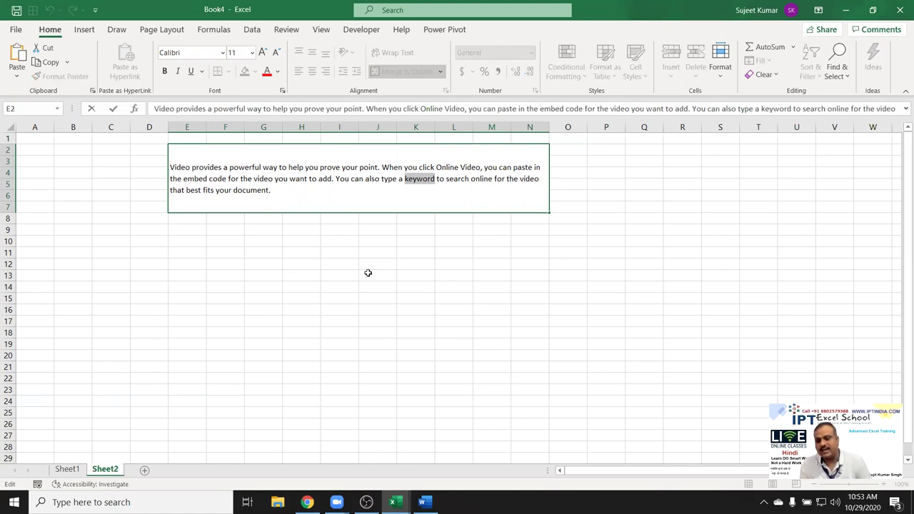
{"action": "right_click", "coordinate": [419, 184]}
{"action": "left_click", "coordinate": [467, 288]}
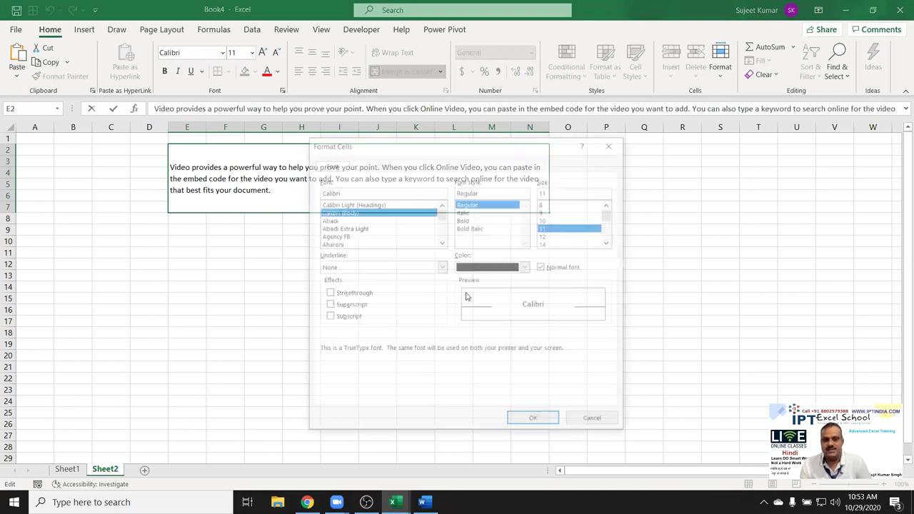
{"action": "left_click", "coordinate": [348, 294]}
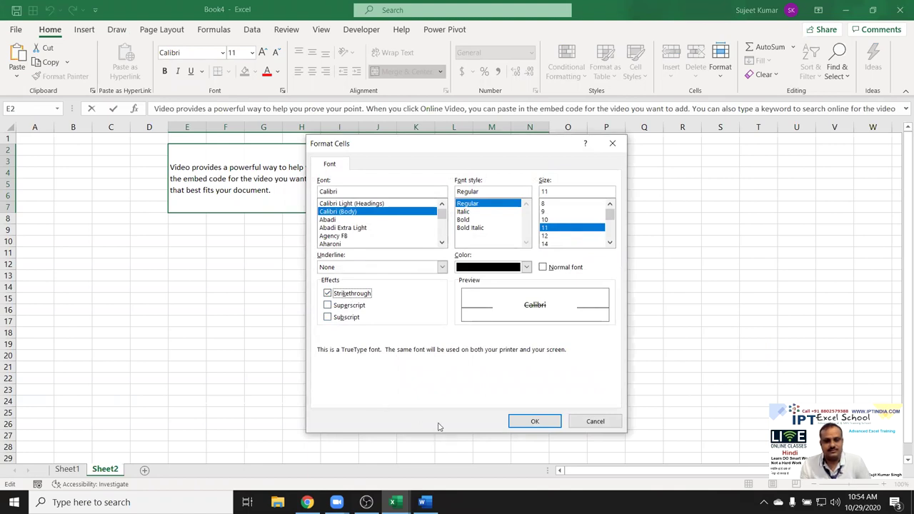
{"action": "left_click", "coordinate": [486, 269]}
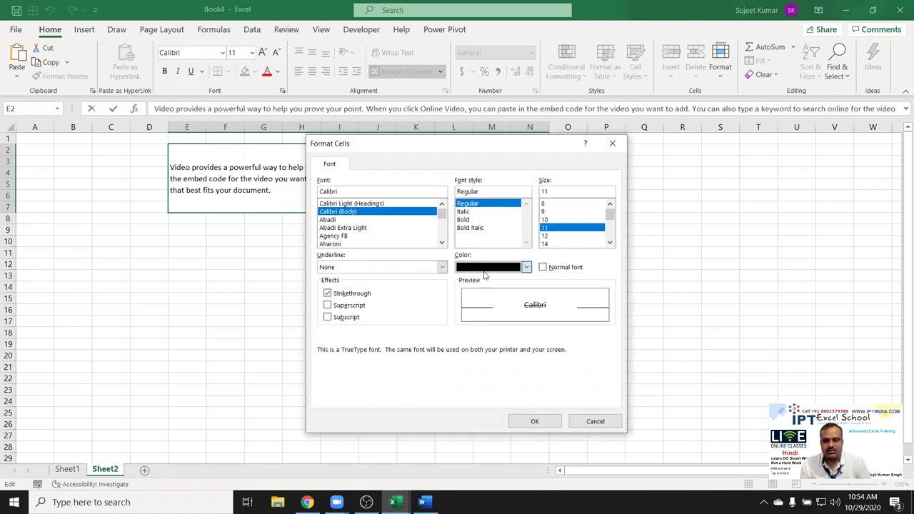
{"action": "left_click", "coordinate": [470, 396]}
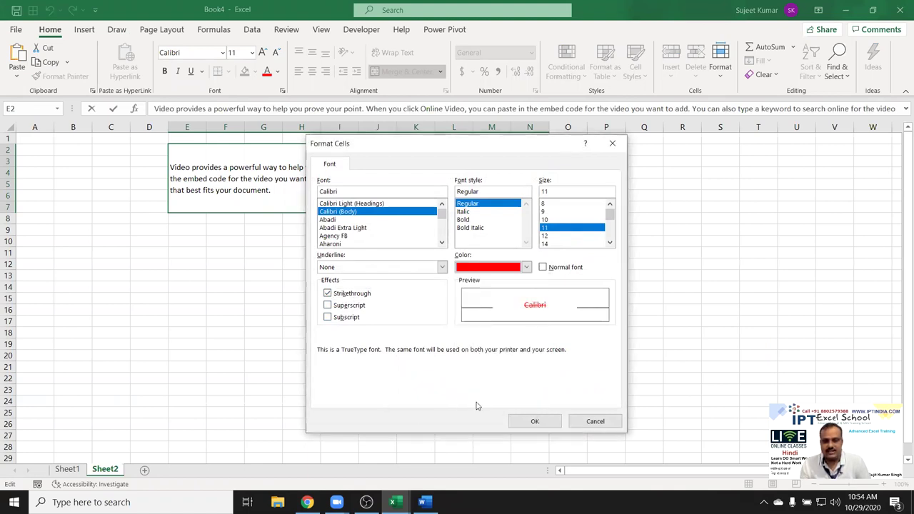
{"action": "left_click", "coordinate": [535, 421]}
{"action": "left_click", "coordinate": [325, 356]}
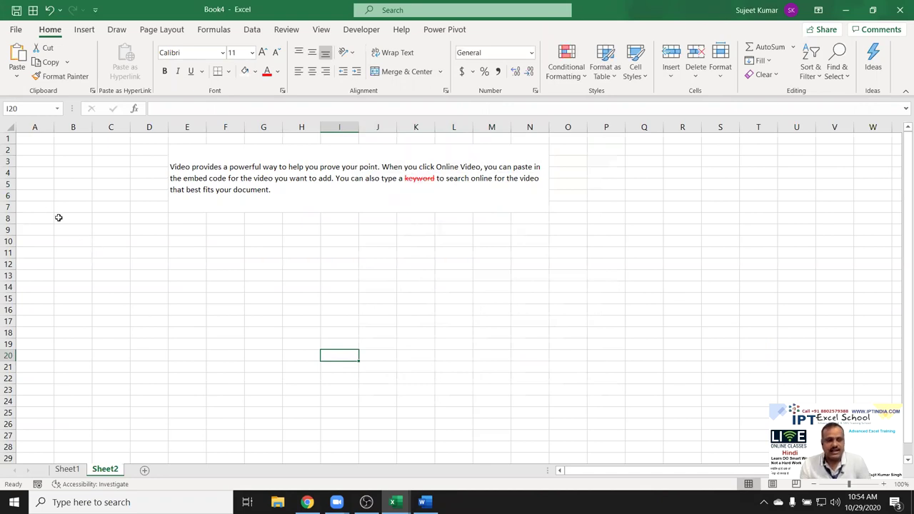
Insert two blank columns before column A.
{"action": "left_click", "coordinate": [34, 127]}
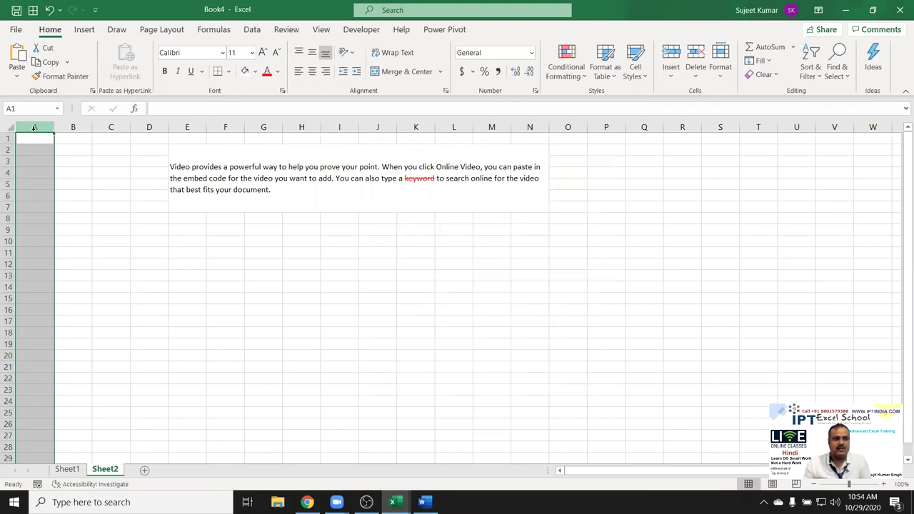
{"action": "key", "text": "ctrl+shift+equal"}
{"action": "key", "text": "ctrl+shift+equal"}
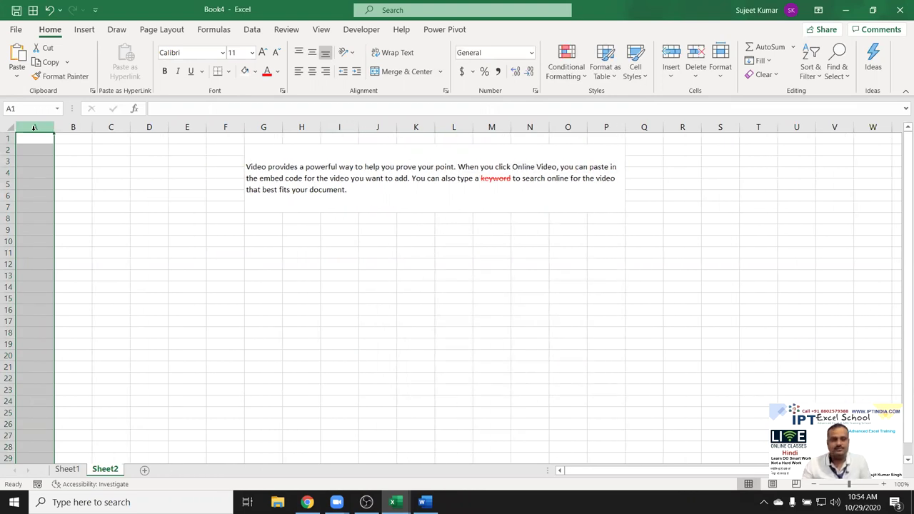
{"action": "left_click", "coordinate": [103, 146]}
Enter 85, 36, 45, 25, 14, 74, 58, 65, 25, 36, 96, 14, 78, 65, 36 down C1:C15.
{"action": "key", "text": "Up"}
{"action": "type", "text": "85"}
{"action": "key", "text": "Return"}
{"action": "type", "text": "36"}
{"action": "key", "text": "Return"}
{"action": "type", "text": "45"}
{"action": "key", "text": "Return"}
{"action": "type", "text": "25"}
{"action": "key", "text": "Return"}
{"action": "type", "text": "14"}
{"action": "key", "text": "Return"}
{"action": "type", "text": "74"}
{"action": "key", "text": "Return"}
{"action": "type", "text": "58"}
{"action": "key", "text": "Return"}
{"action": "type", "text": "65"}
{"action": "key", "text": "Return"}
{"action": "type", "text": "25"}
{"action": "key", "text": "Return"}
{"action": "type", "text": "36"}
{"action": "key", "text": "Return"}
{"action": "type", "text": "96"}
{"action": "key", "text": "Return"}
{"action": "type", "text": "14"}
{"action": "key", "text": "Return"}
{"action": "type", "text": "78"}
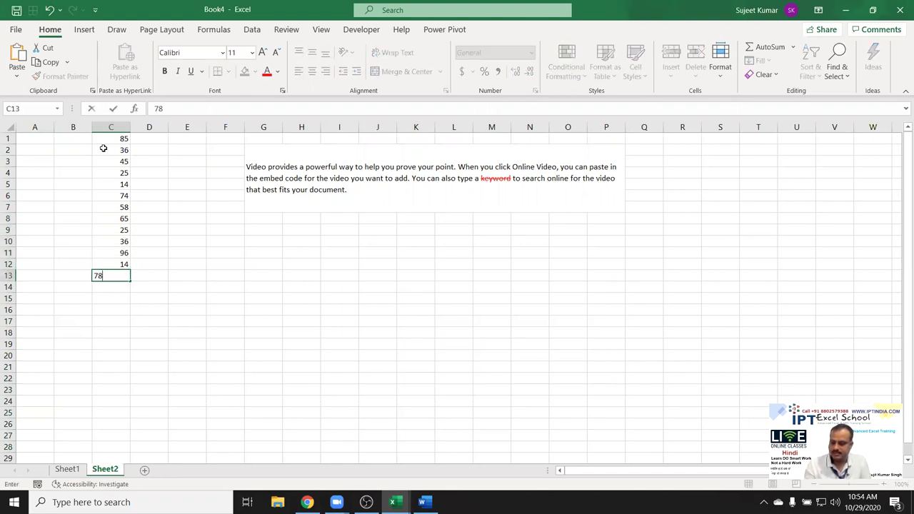
{"action": "key", "text": "Return"}
{"action": "type", "text": "65"}
{"action": "key", "text": "Return"}
{"action": "type", "text": "36"}
{"action": "key", "text": "Return"}
Narrow column C to about 5.67 width.
{"action": "left_click_drag", "start_coordinate": [130, 128], "coordinate": [119, 129]}
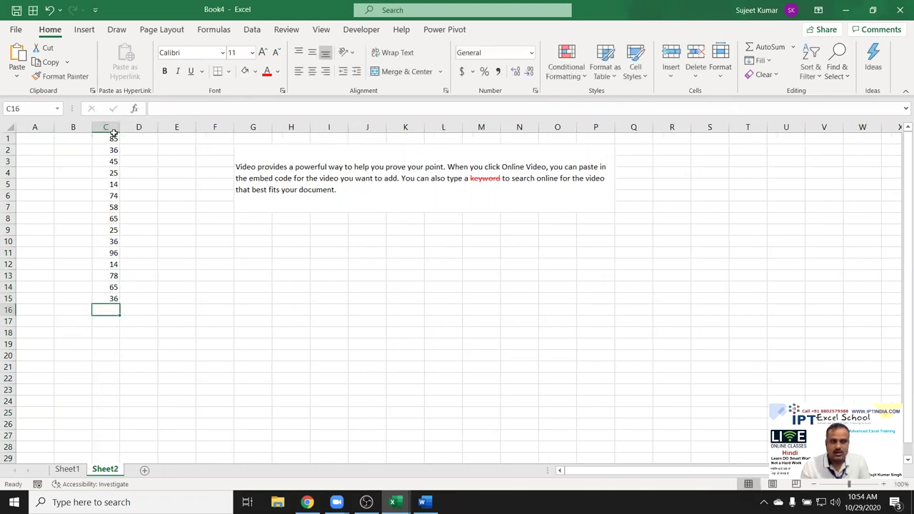
{"action": "left_click", "coordinate": [347, 56]}
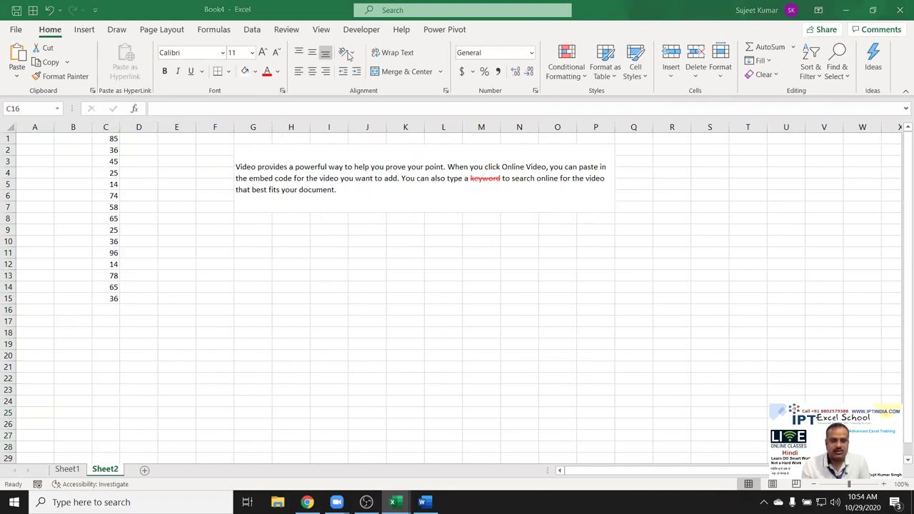
{"action": "mouse_move", "coordinate": [92, 175]}
{"action": "left_mouse_down"}
{"action": "mouse_move", "coordinate": [130, 187]}
{"action": "mouse_move", "coordinate": [92, 198]}
{"action": "left_mouse_up"}
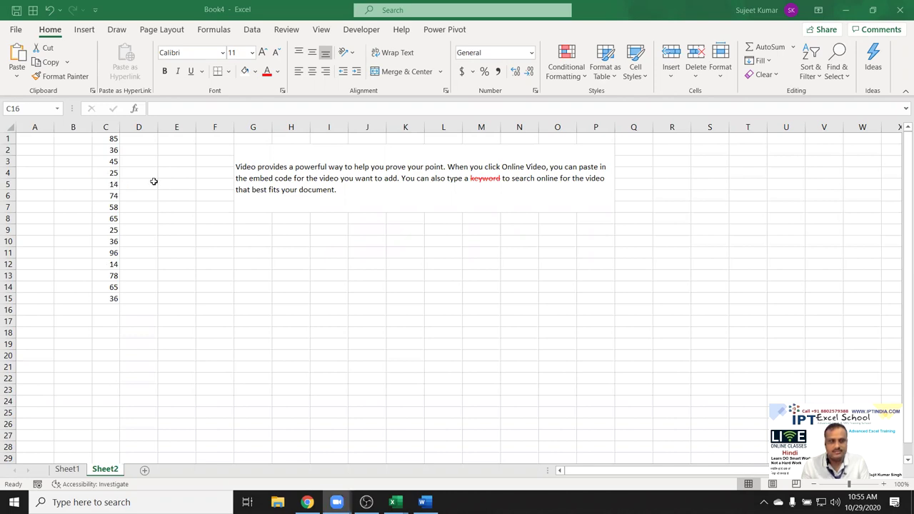
Give cell C4 a red diagonal X border via Format Cells.
{"action": "left_click", "coordinate": [106, 175]}
{"action": "right_click", "coordinate": [105, 178]}
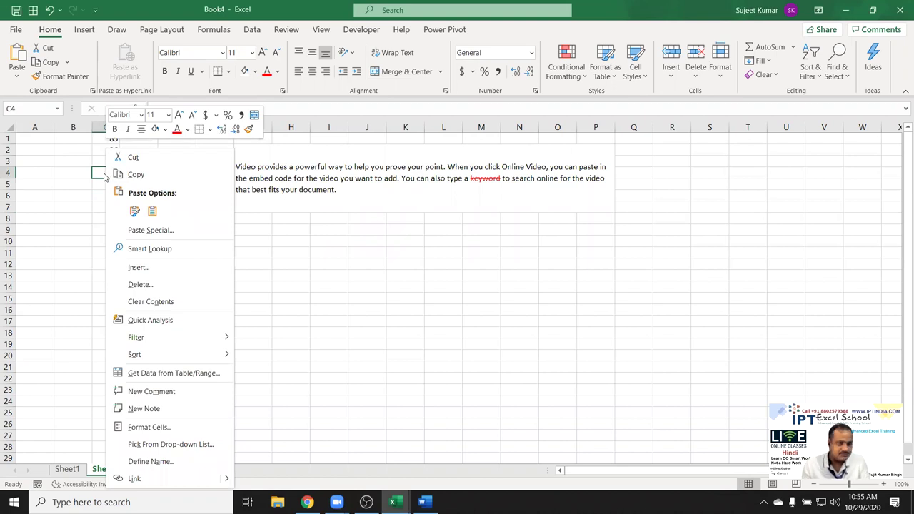
{"action": "right_click", "coordinate": [102, 176]}
{"action": "left_click", "coordinate": [502, 92]}
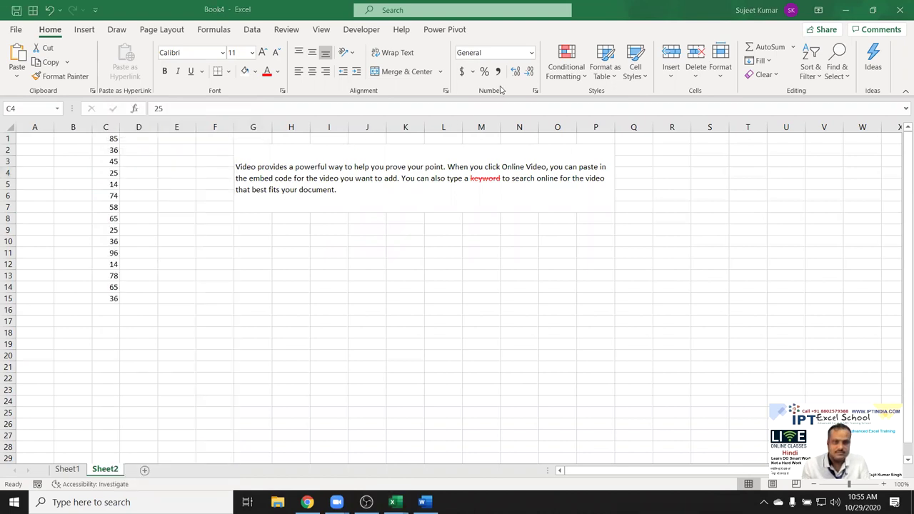
{"action": "right_click", "coordinate": [106, 172]}
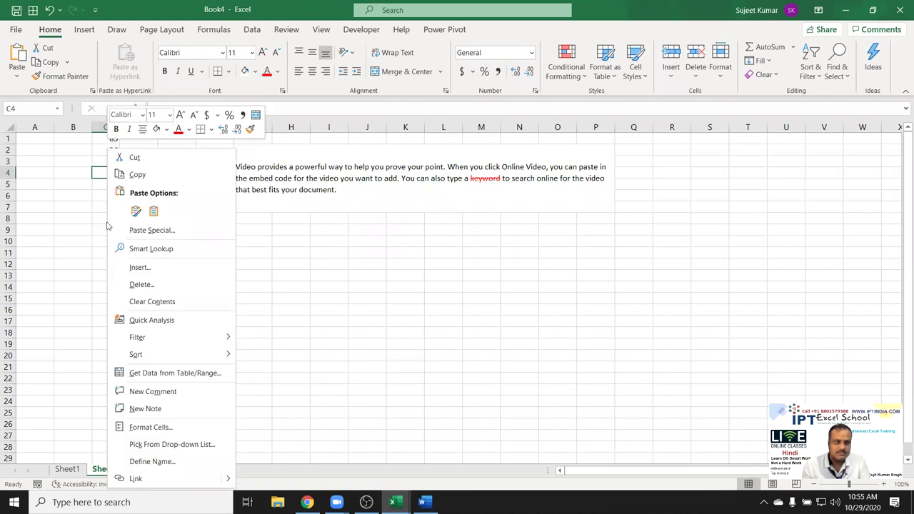
{"action": "left_click", "coordinate": [131, 427]}
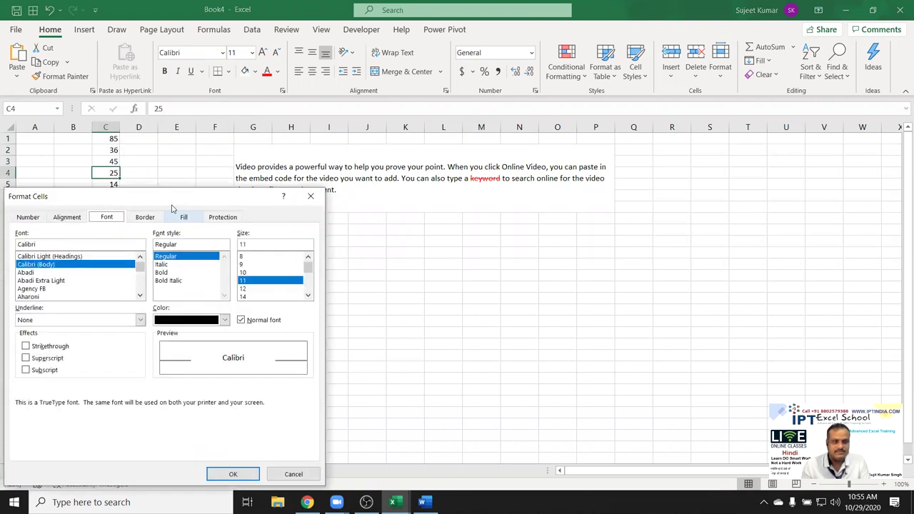
{"action": "left_click_drag", "start_coordinate": [161, 200], "coordinate": [492, 167]}
{"action": "left_click", "coordinate": [480, 183]}
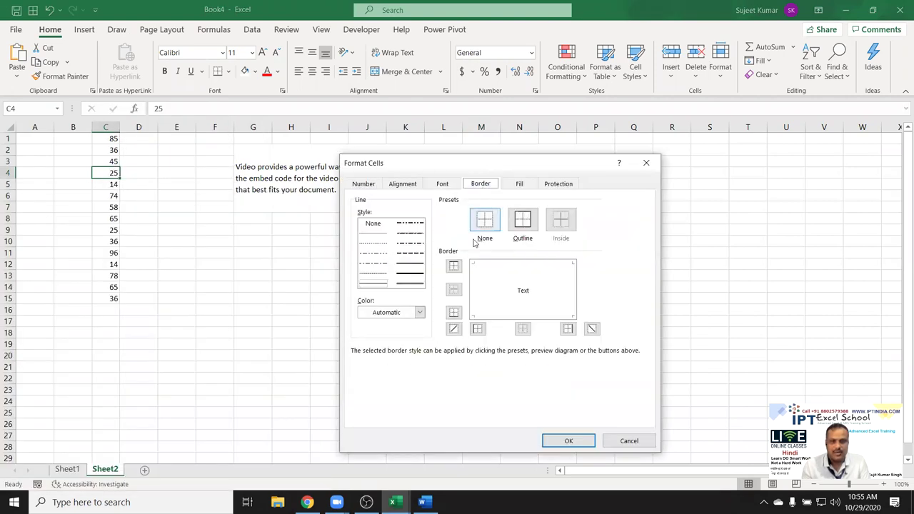
{"action": "left_click", "coordinate": [454, 329]}
{"action": "left_click", "coordinate": [419, 312]}
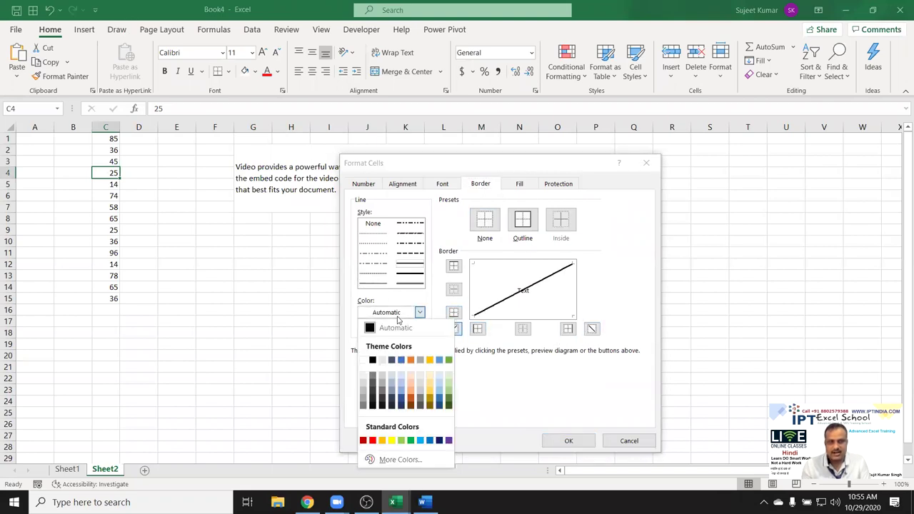
{"action": "left_click", "coordinate": [371, 441]}
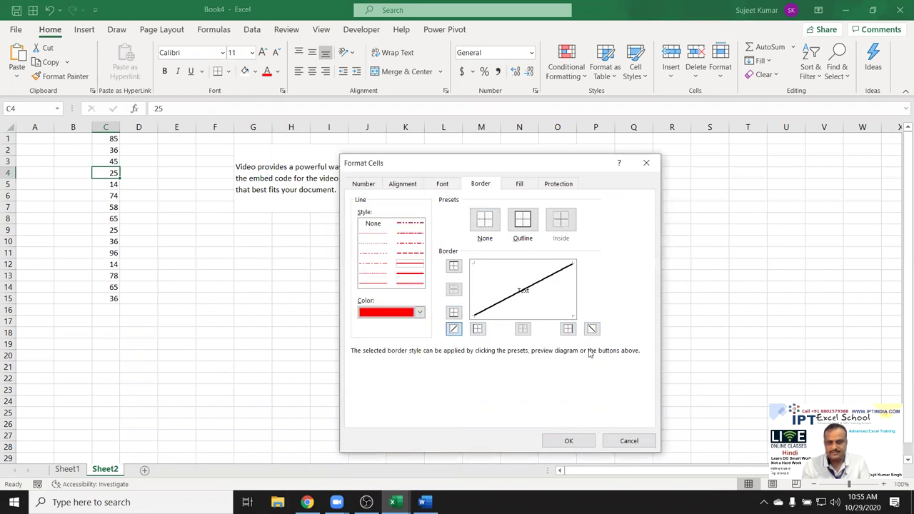
{"action": "left_click", "coordinate": [453, 331]}
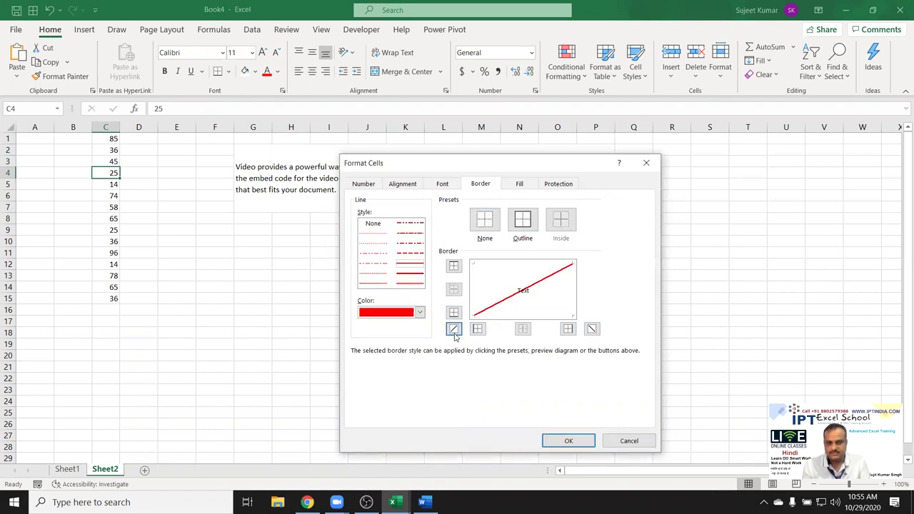
{"action": "left_click", "coordinate": [591, 328]}
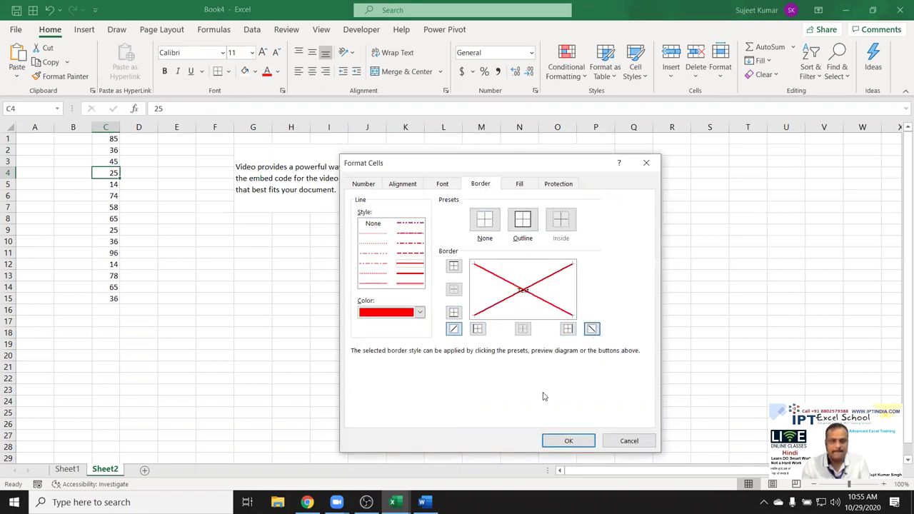
{"action": "left_click", "coordinate": [579, 443]}
Repeat the red X border on C7, C11, C13 and C2 with F4.
{"action": "left_click", "coordinate": [104, 210]}
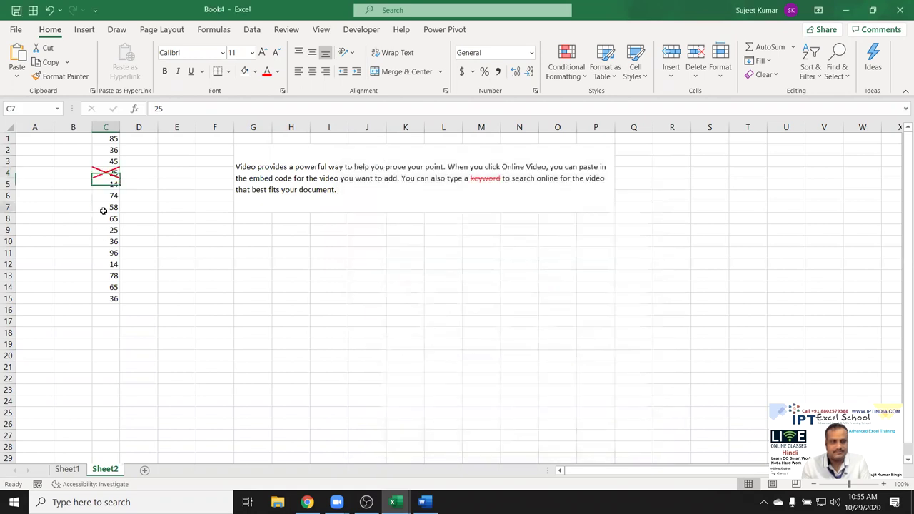
{"action": "key", "text": "F4"}
{"action": "left_click", "coordinate": [104, 253]}
{"action": "key", "text": "F4"}
{"action": "left_click", "coordinate": [105, 275]}
{"action": "key", "text": "F4"}
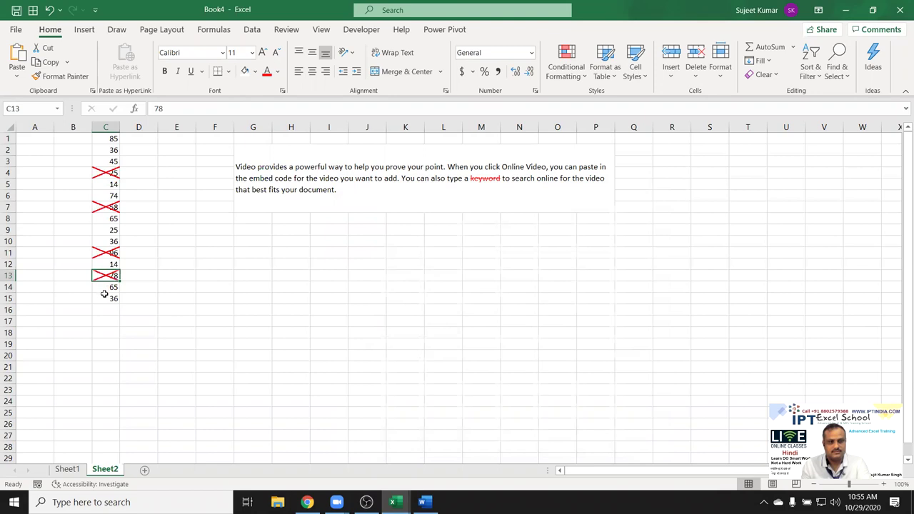
{"action": "left_click", "coordinate": [139, 286]}
{"action": "left_click", "coordinate": [105, 149]}
{"action": "key", "text": "F4"}
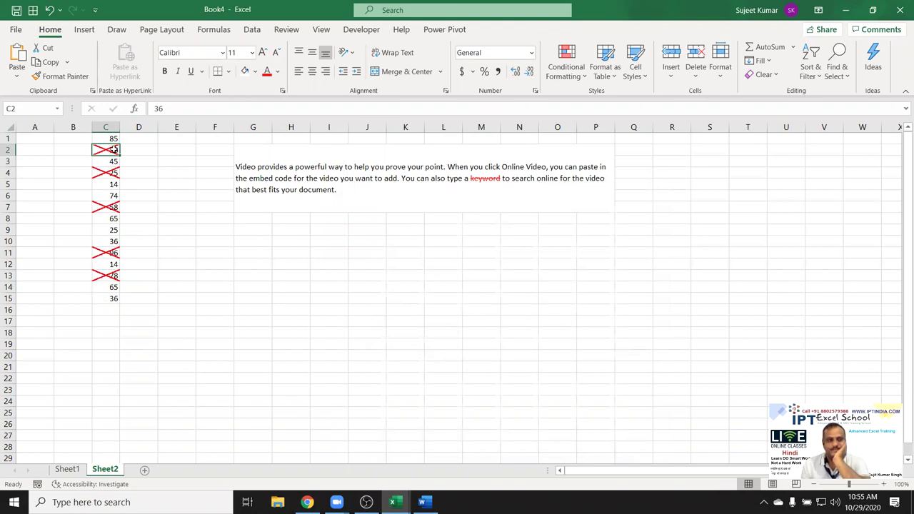
Autofit column C to its two-digit numbers, then make it slightly wider.
{"action": "double_click", "coordinate": [119, 127]}
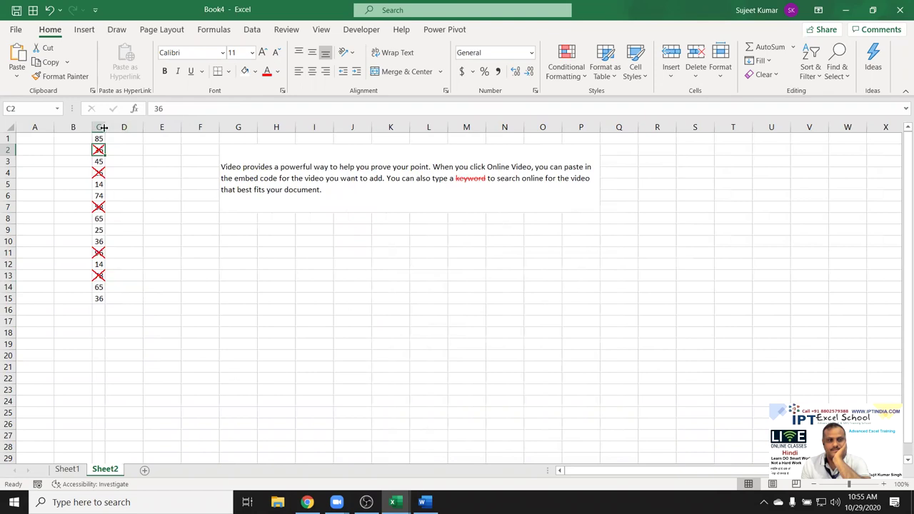
{"action": "left_click_drag", "start_coordinate": [103, 127], "coordinate": [108, 127]}
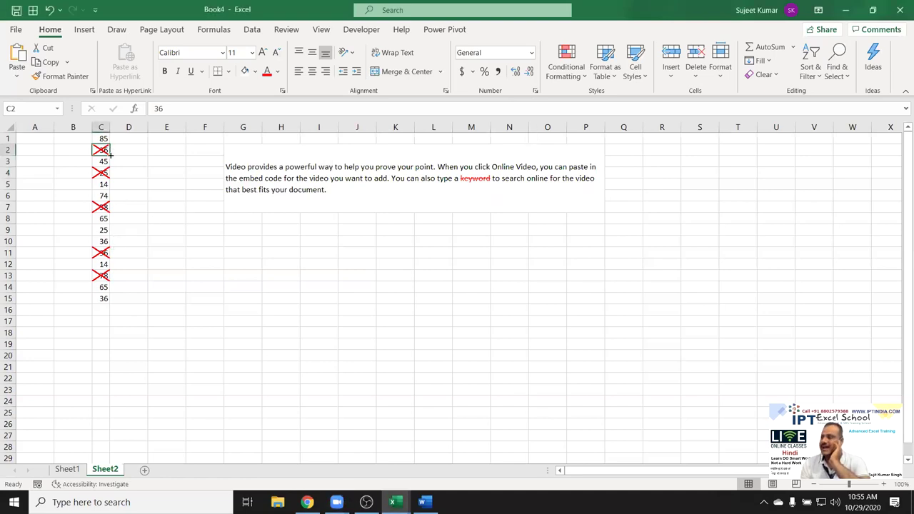
{"action": "left_click", "coordinate": [103, 229]}
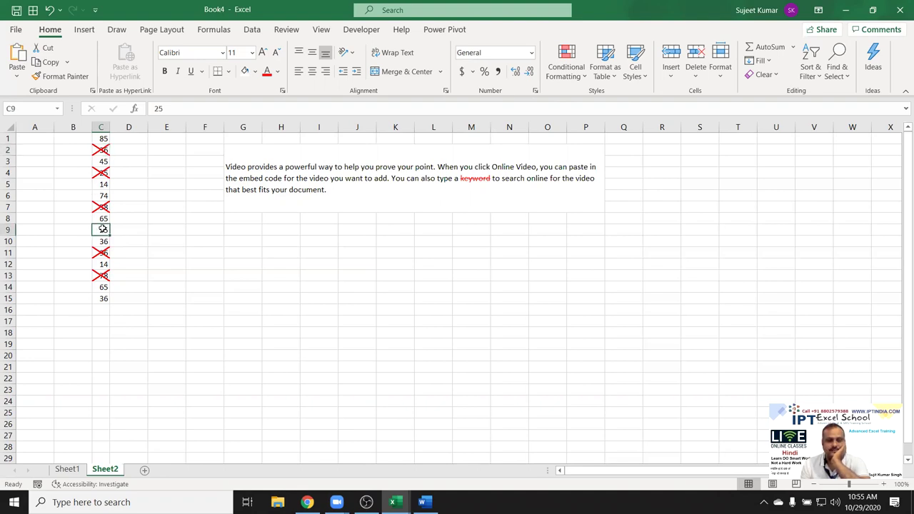
Give C9 a thick light-green left border and a green diagonal line.
{"action": "left_click", "coordinate": [534, 92]}
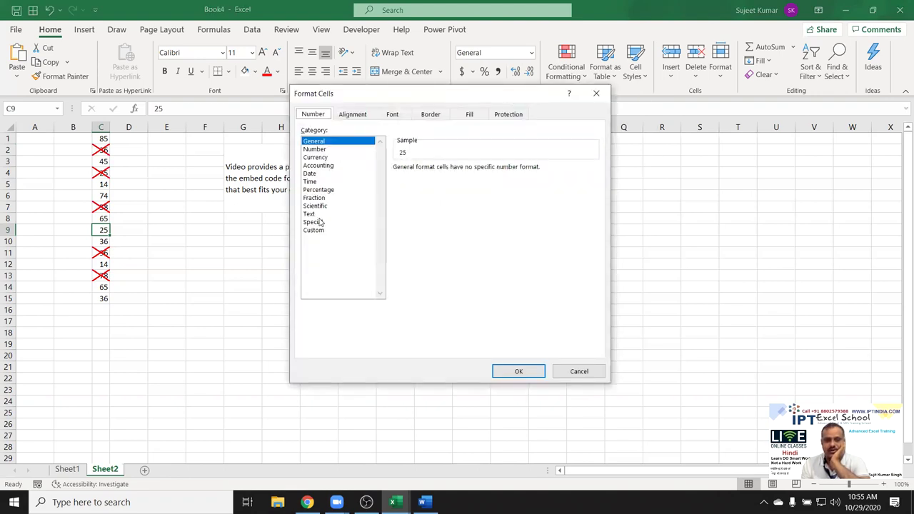
{"action": "left_click", "coordinate": [427, 116]}
{"action": "left_click", "coordinate": [370, 205]}
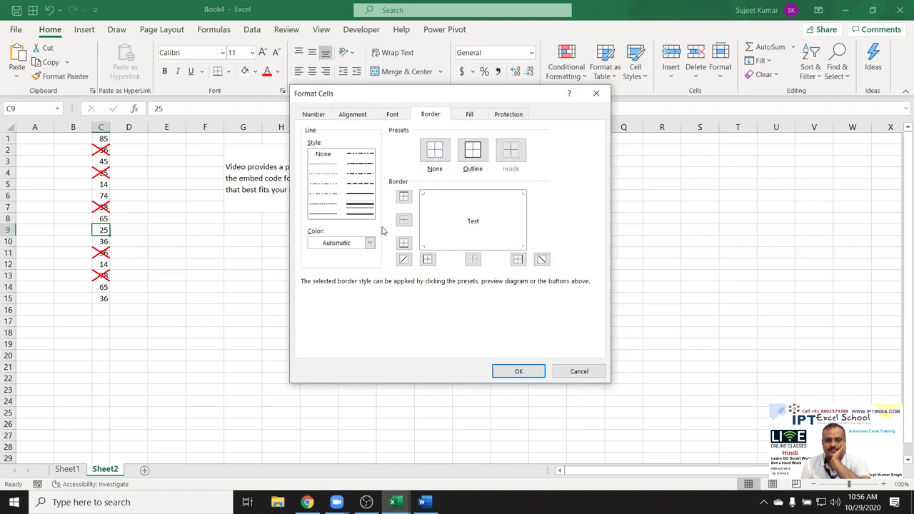
{"action": "left_click", "coordinate": [427, 260]}
{"action": "left_click", "coordinate": [369, 244]}
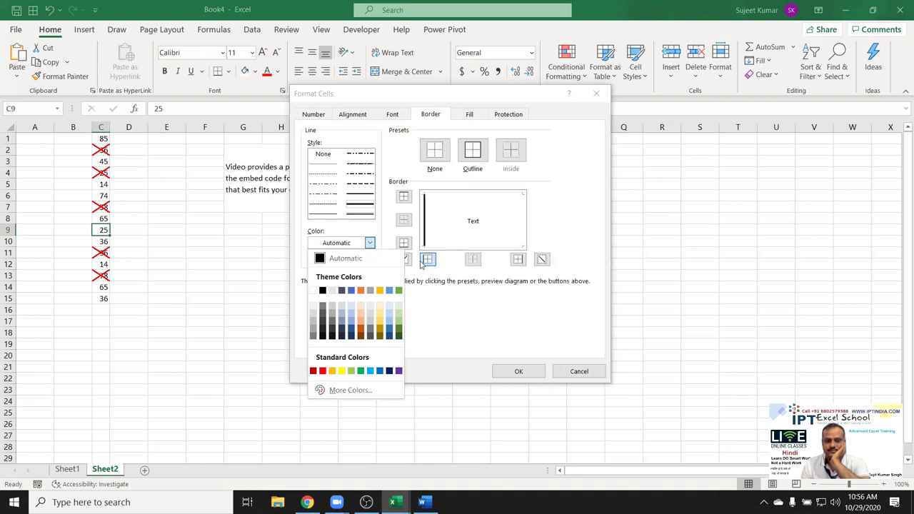
{"action": "left_click", "coordinate": [350, 371]}
{"action": "left_click", "coordinate": [428, 262]}
{"action": "left_click", "coordinate": [403, 261]}
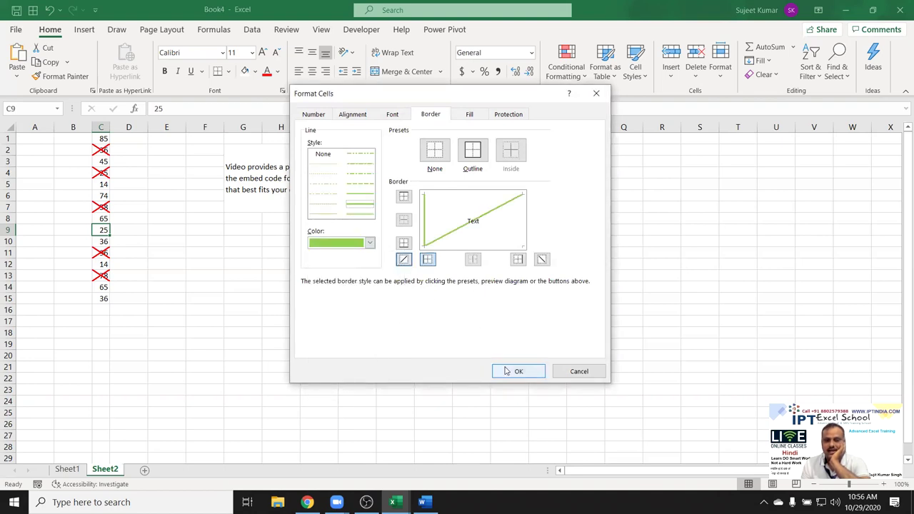
{"action": "left_click", "coordinate": [518, 371]}
{"action": "left_click", "coordinate": [95, 311]}
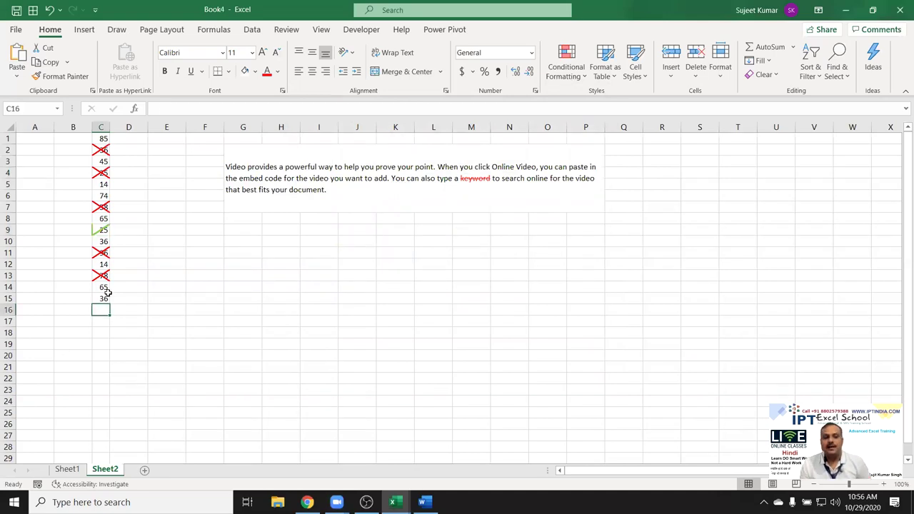
{"action": "mouse_move", "coordinate": [103, 139]}
{"action": "left_mouse_down"}
{"action": "mouse_move", "coordinate": [89, 287]}
{"action": "mouse_move", "coordinate": [97, 297]}
{"action": "left_mouse_up"}
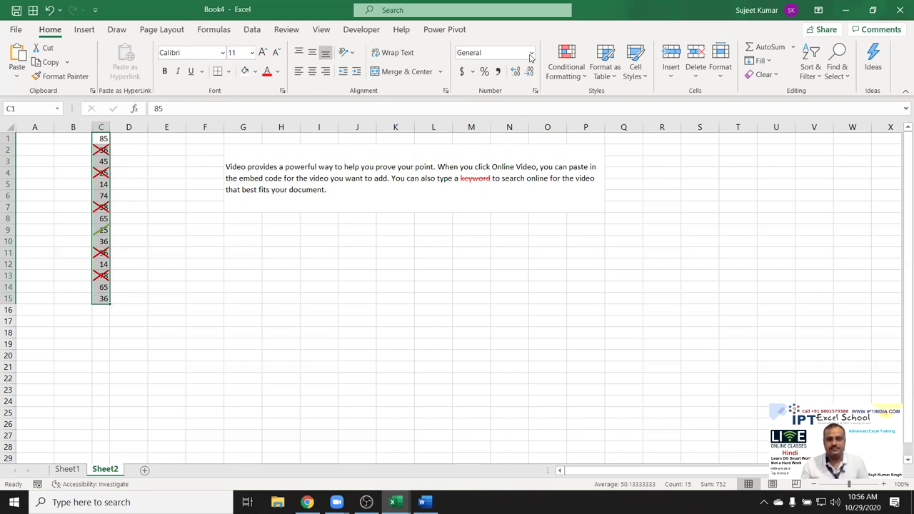
Fill the letter P into every cell of D1:D15 with Ctrl+Enter.
{"action": "left_click", "coordinate": [141, 137]}
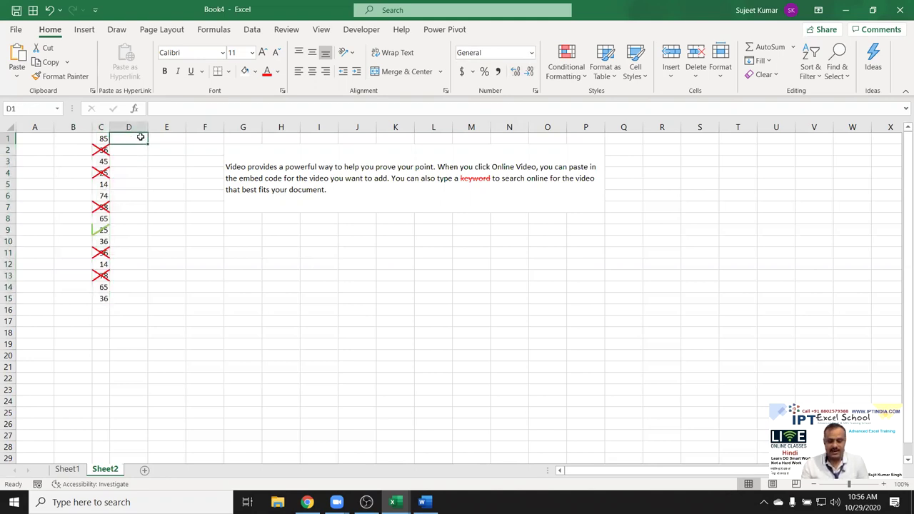
{"action": "type", "text": "P"}
{"action": "left_click", "coordinate": [143, 172]}
{"action": "left_click", "coordinate": [117, 139]}
{"action": "type", "text": "P"}
{"action": "left_click_drag", "start_coordinate": [119, 140], "coordinate": [118, 295]}
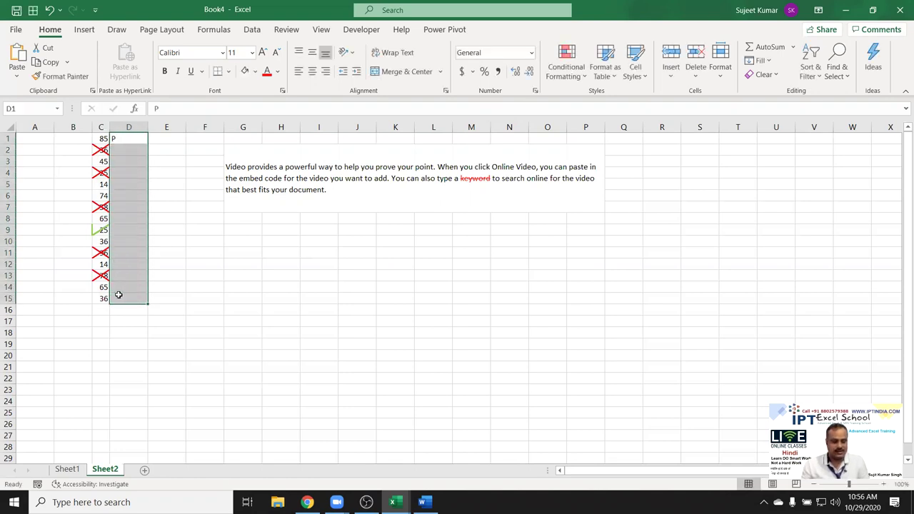
{"action": "key", "text": "ctrl+Return"}
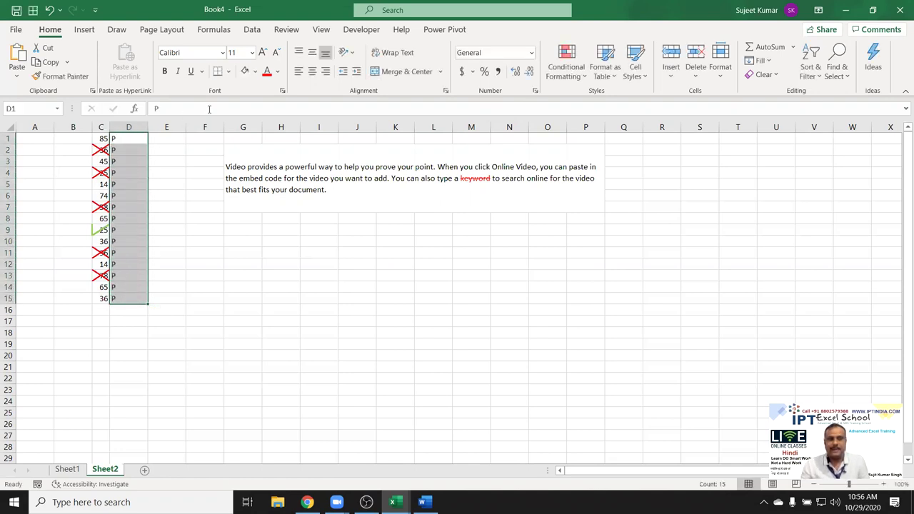
Set D1:D15 to the Wingdings 2 font so P shows as check marks.
{"action": "left_click", "coordinate": [222, 52]}
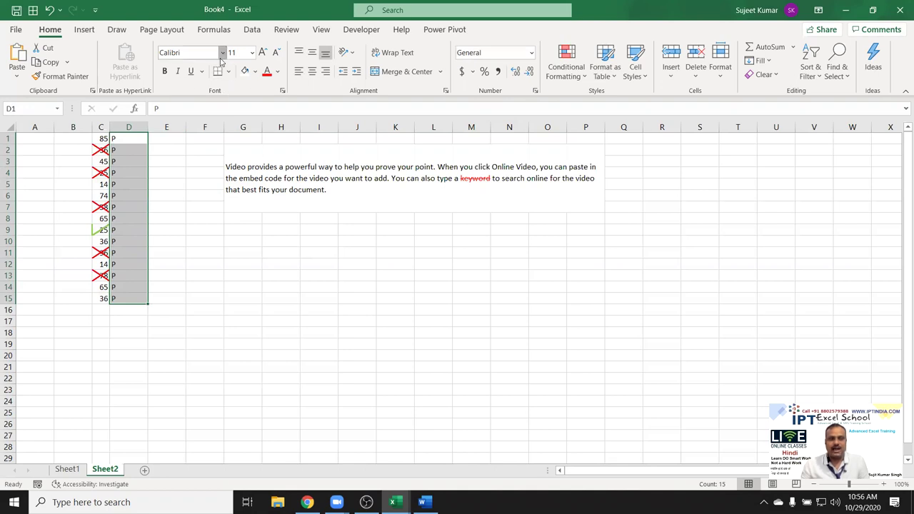
{"action": "key", "text": "End"}
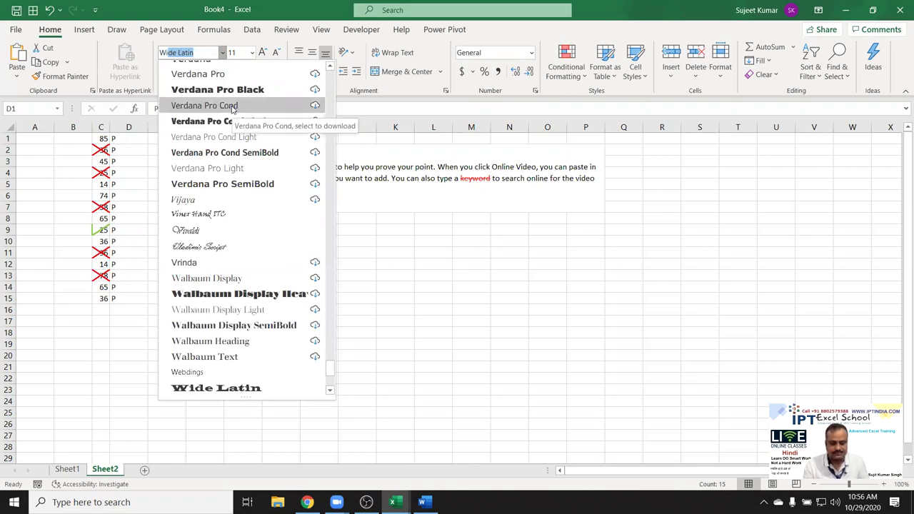
{"action": "key", "text": "Down"}
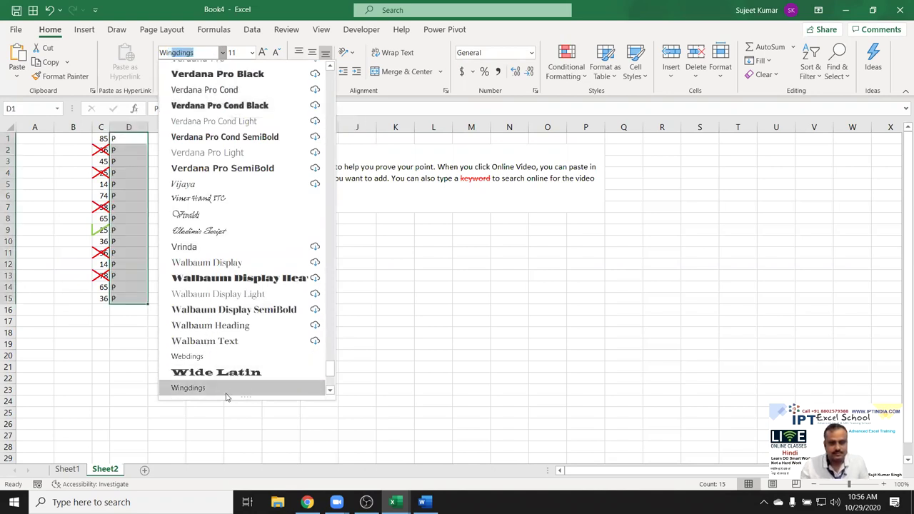
{"action": "scroll", "coordinate": [225, 395], "scroll_direction": "down", "scroll_amount": 1}
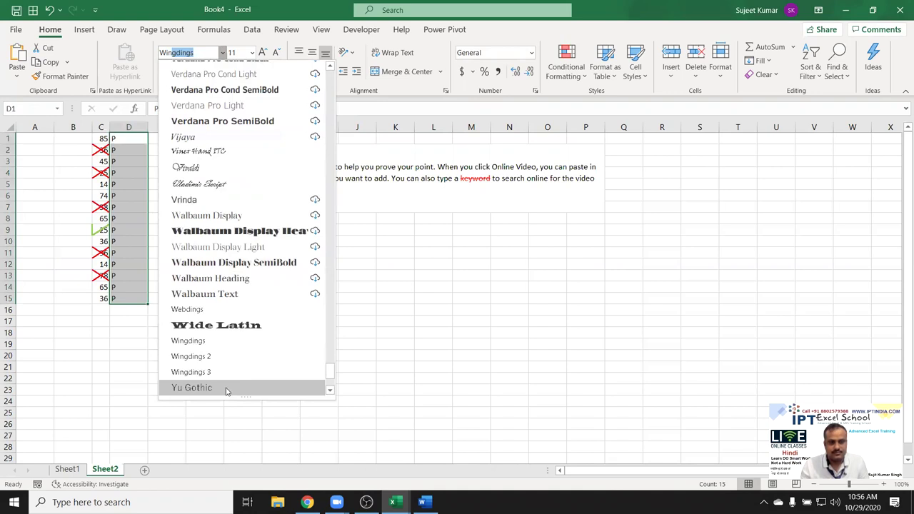
{"action": "key", "text": "Down"}
{"action": "key", "text": "Return"}
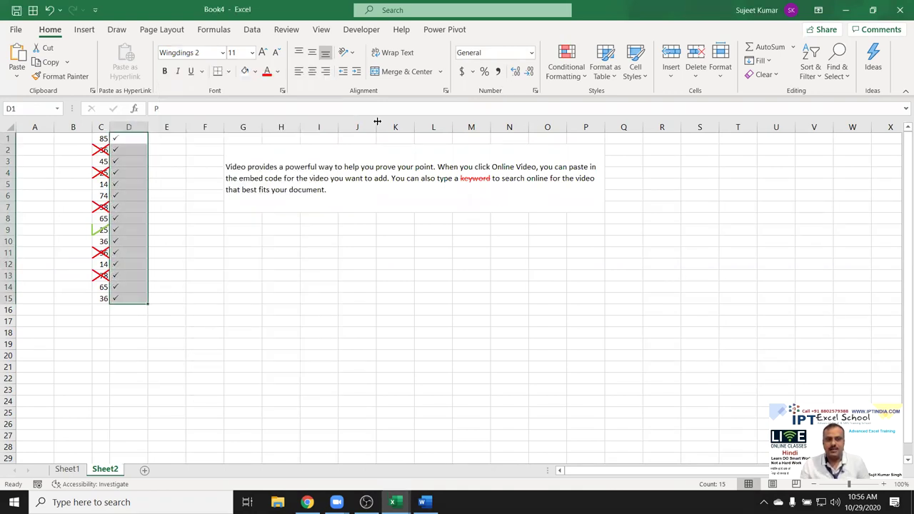
Type O in D7, D4, D2 and D11 to show crosses there.
{"action": "left_click", "coordinate": [122, 211]}
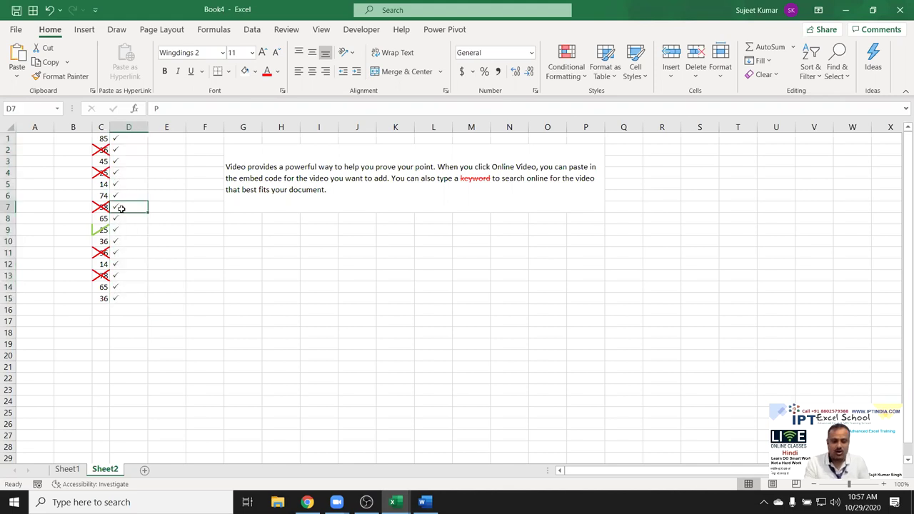
{"action": "type", "text": "O"}
{"action": "left_click", "coordinate": [117, 172]}
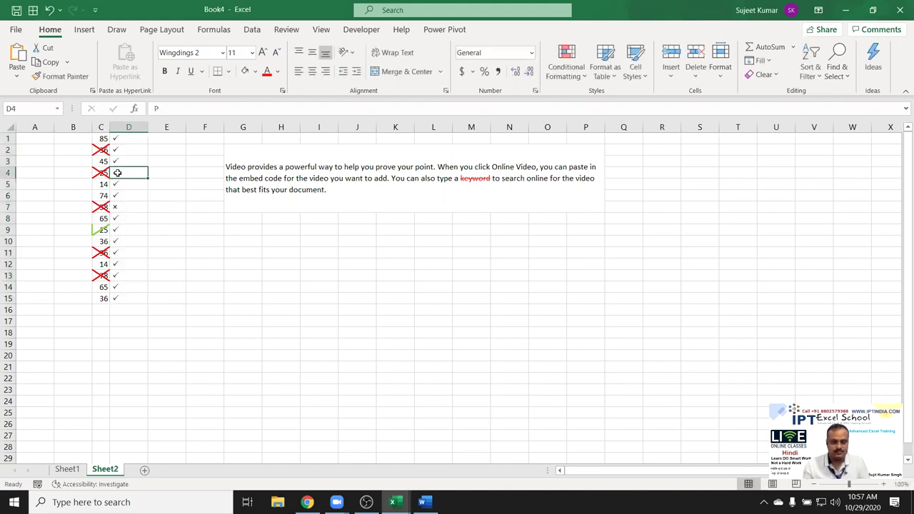
{"action": "type", "text": "O"}
{"action": "left_click", "coordinate": [122, 149]}
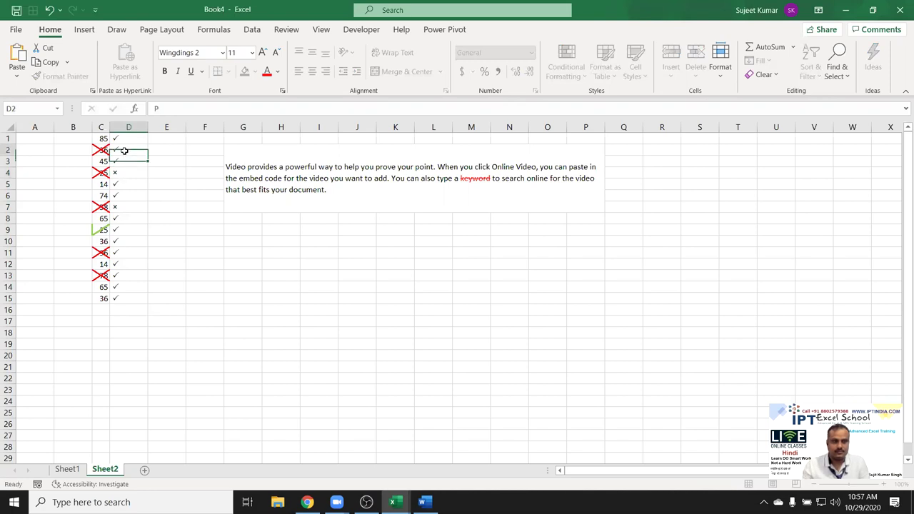
{"action": "type", "text": "O"}
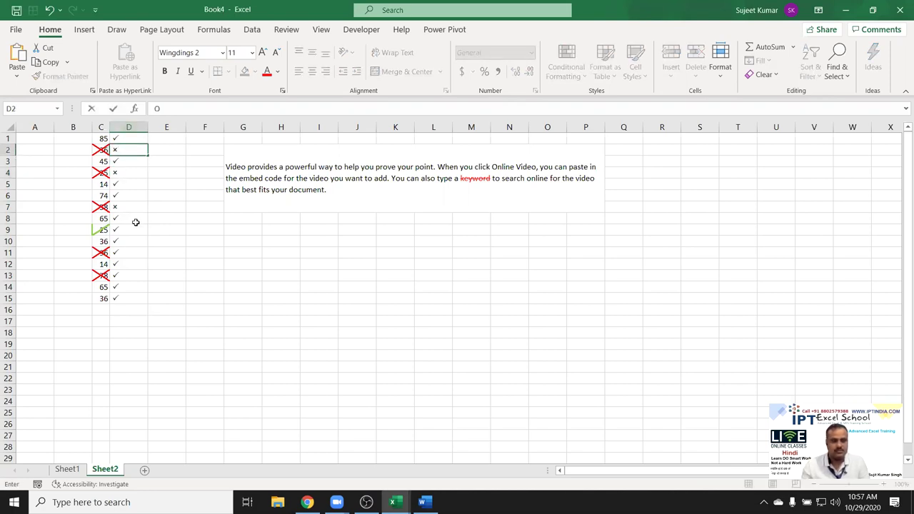
{"action": "left_click", "coordinate": [113, 251]}
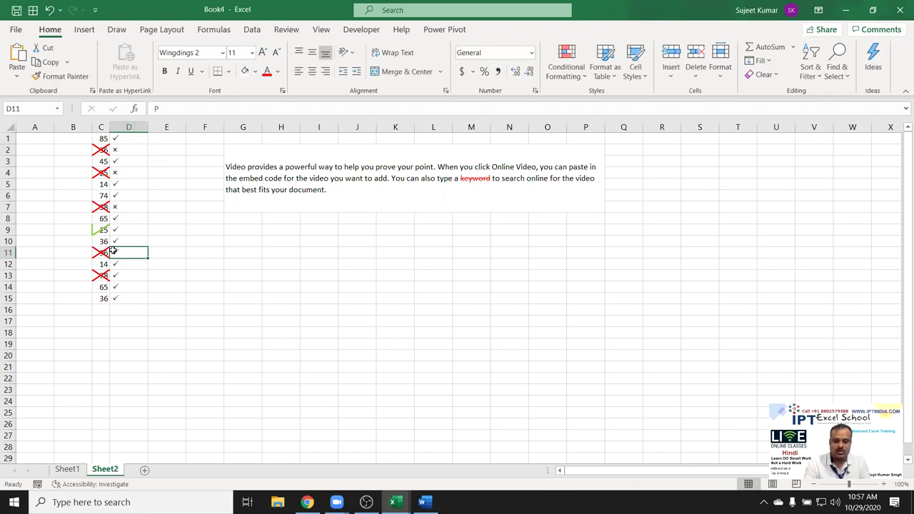
{"action": "type", "text": "O"}
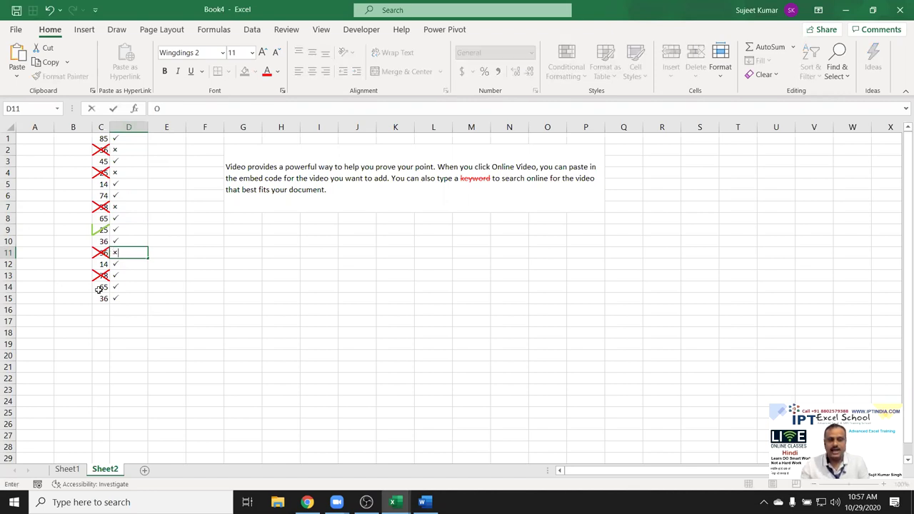
{"action": "left_click", "coordinate": [99, 290]}
{"action": "left_click", "coordinate": [97, 319]}
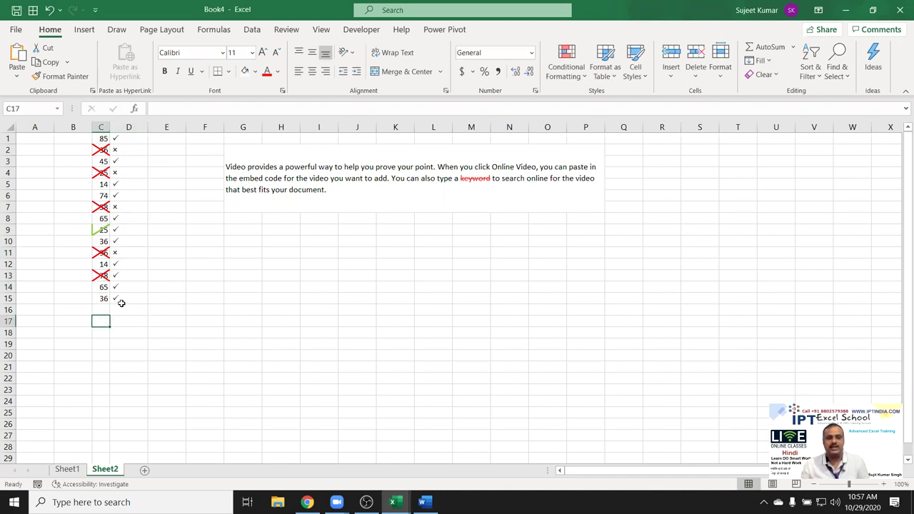
Inspect the underlying letters in D1 and D2 and reselect column D's marks.
{"action": "left_click_drag", "start_coordinate": [122, 300], "coordinate": [127, 138]}
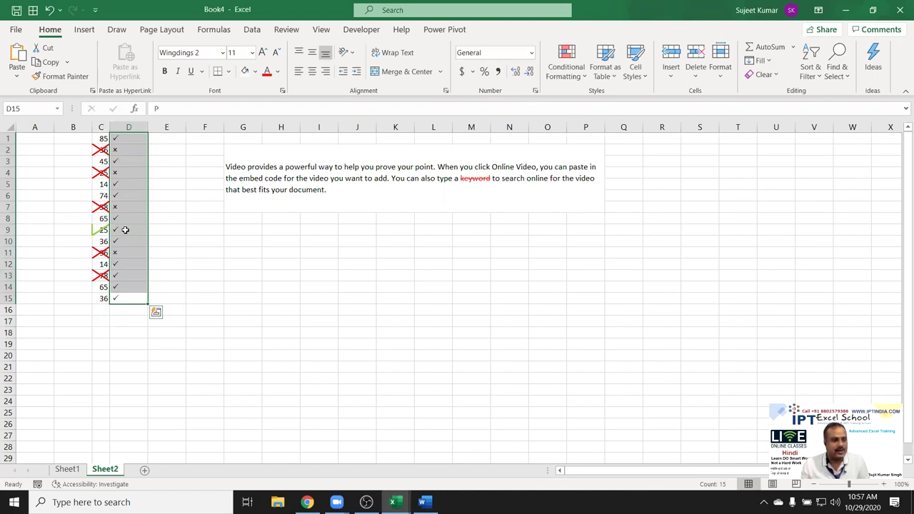
{"action": "left_click", "coordinate": [121, 207]}
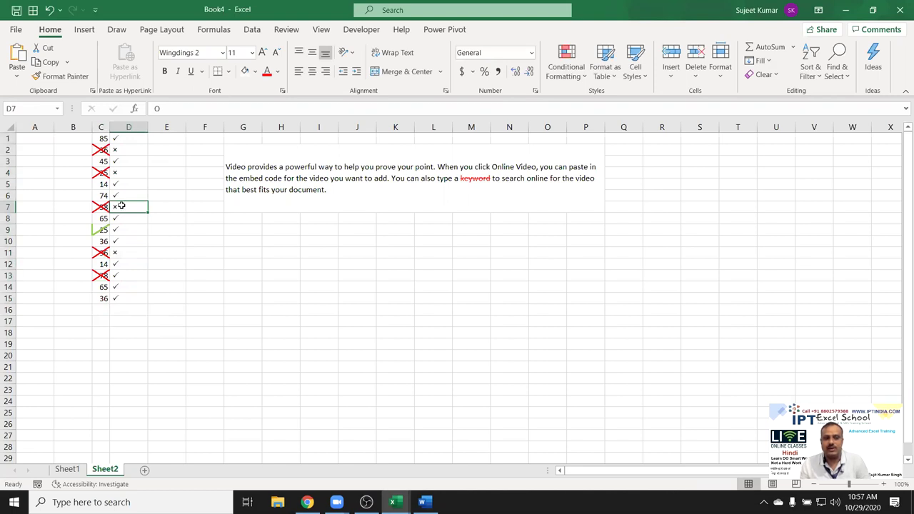
{"action": "key", "text": "Up"}
{"action": "key", "text": "Up"}
{"action": "key", "text": "Up"}
{"action": "key", "text": "Up"}
{"action": "key", "text": "Up"}
{"action": "key", "text": "F2"}
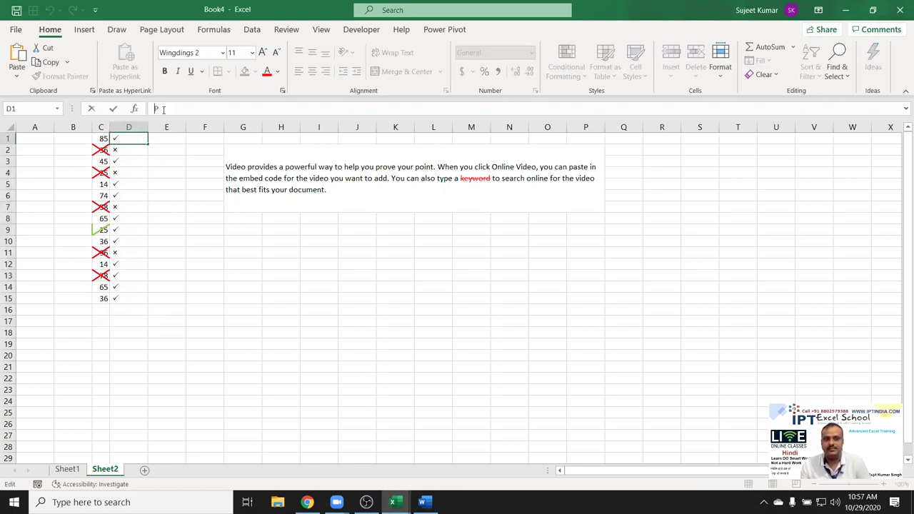
{"action": "left_click", "coordinate": [117, 149]}
{"action": "key", "text": "F2"}
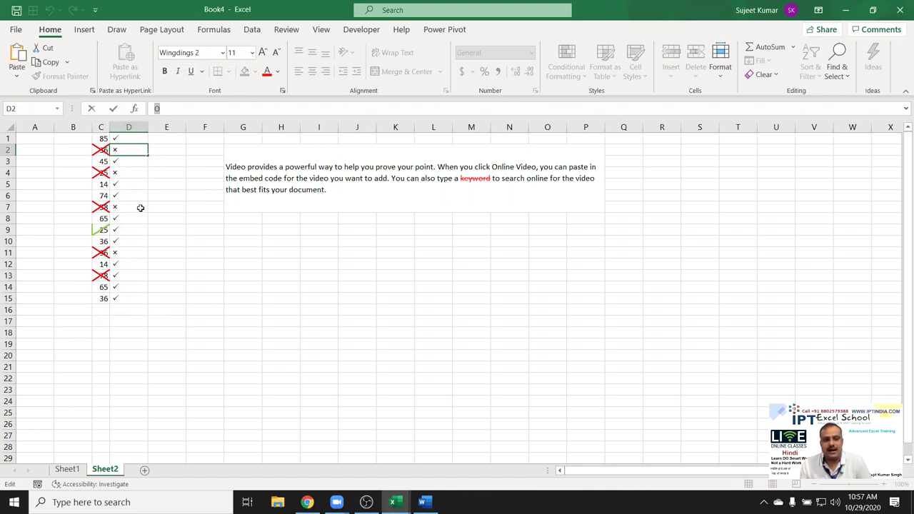
{"action": "key", "text": "Return"}
{"action": "left_click", "coordinate": [128, 218]}
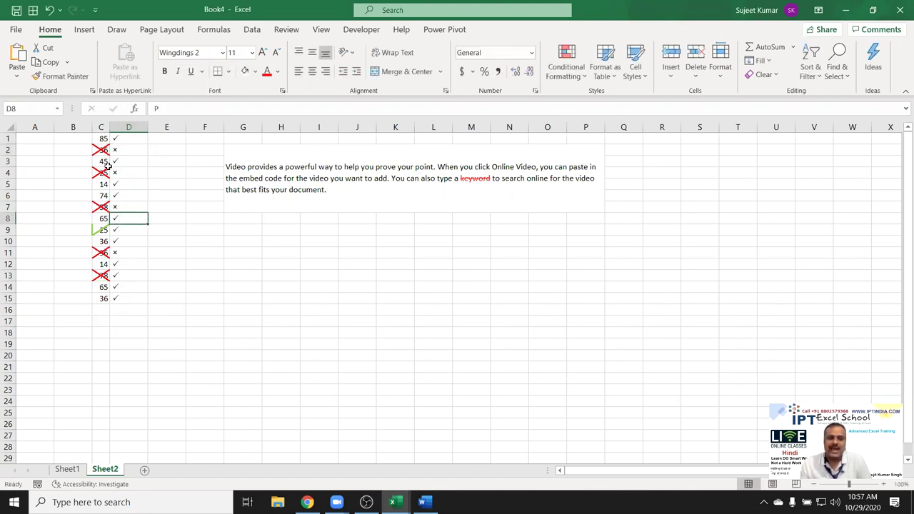
{"action": "left_click_drag", "start_coordinate": [129, 139], "coordinate": [128, 274]}
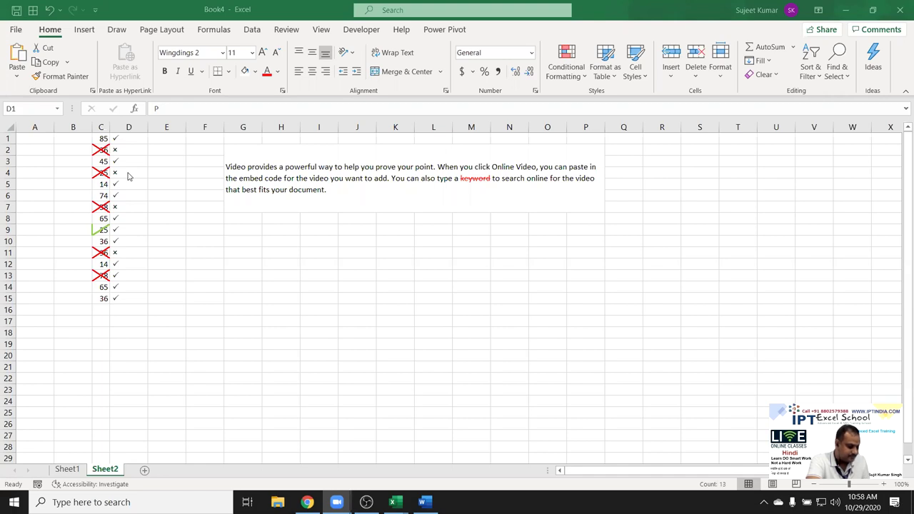
Enter the letter J in cell G11.
{"action": "left_click_drag", "start_coordinate": [250, 265], "coordinate": [246, 252]}
{"action": "left_click", "coordinate": [246, 252]}
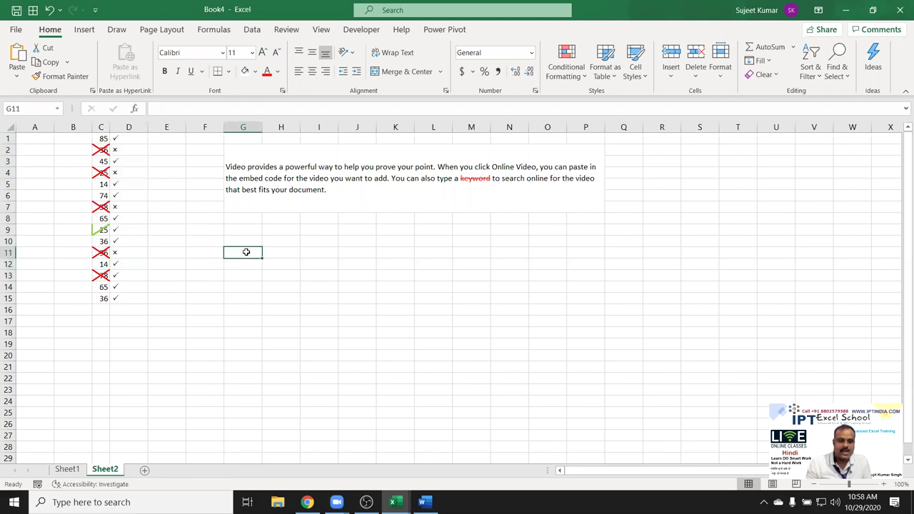
{"action": "type", "text": "J"}
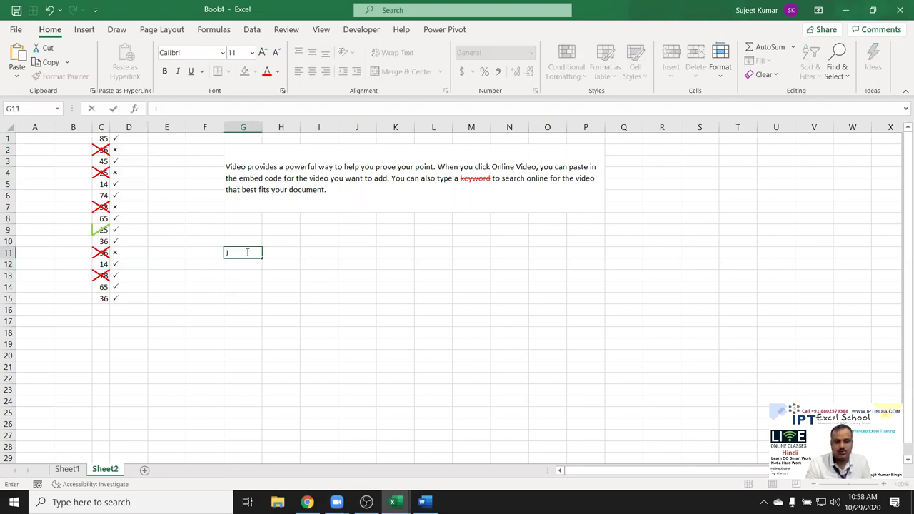
{"action": "key", "text": "Return"}
Set G11's text orientation to -44 degrees so J looks like a check mark; add a sheet.
{"action": "left_click", "coordinate": [245, 251]}
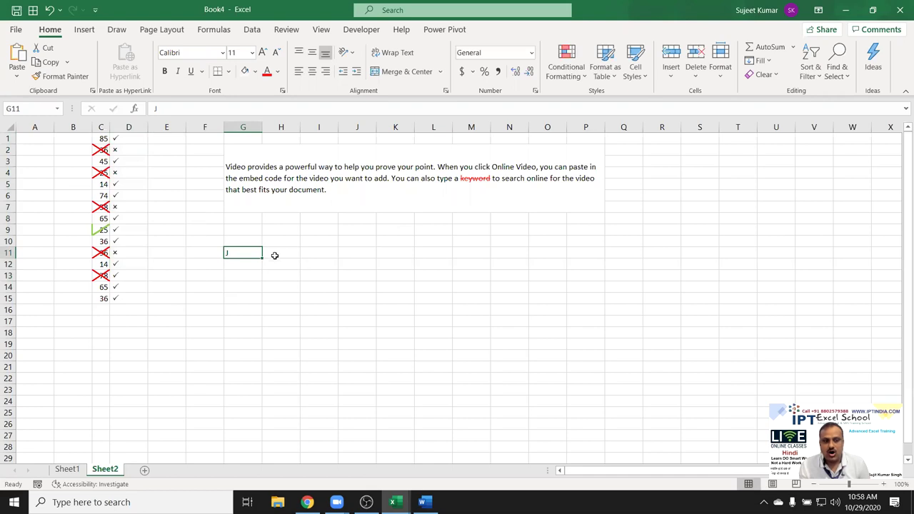
{"action": "right_click", "coordinate": [241, 252]}
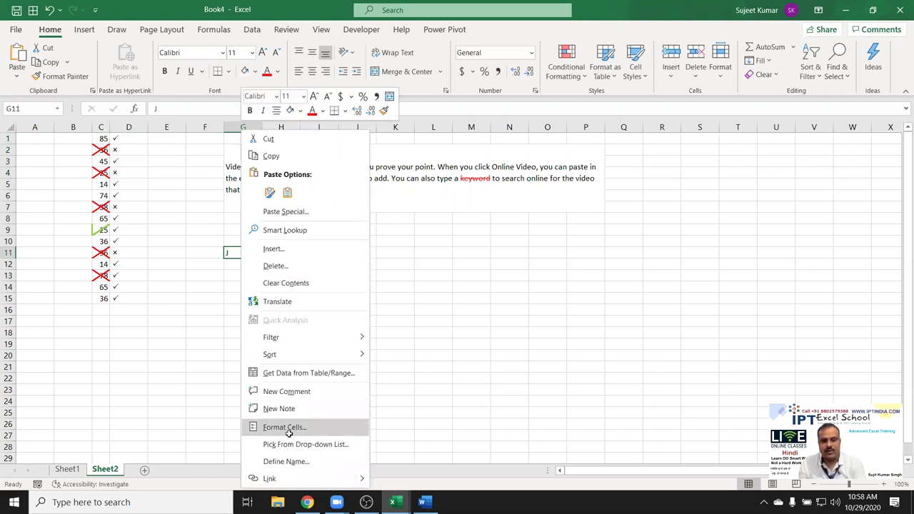
{"action": "left_click", "coordinate": [290, 428]}
{"action": "left_click_drag", "start_coordinate": [250, 199], "coordinate": [614, 187]}
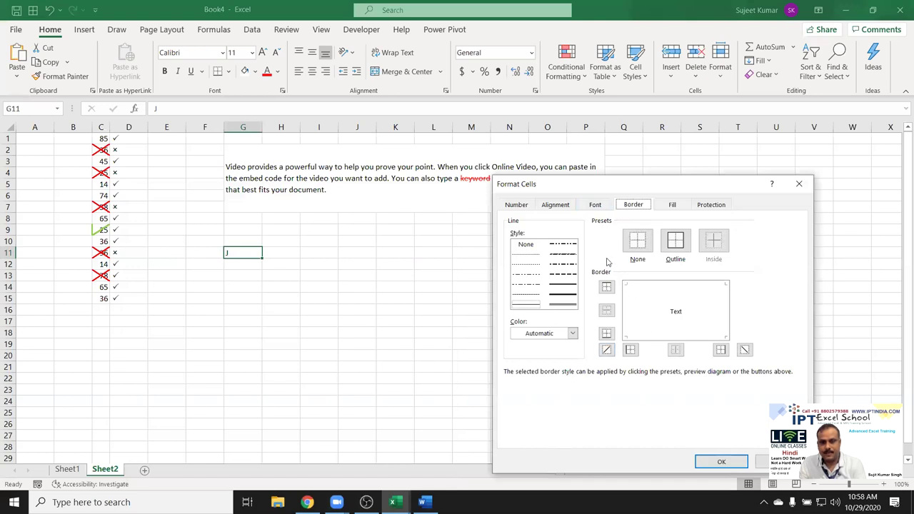
{"action": "left_click", "coordinate": [564, 207]}
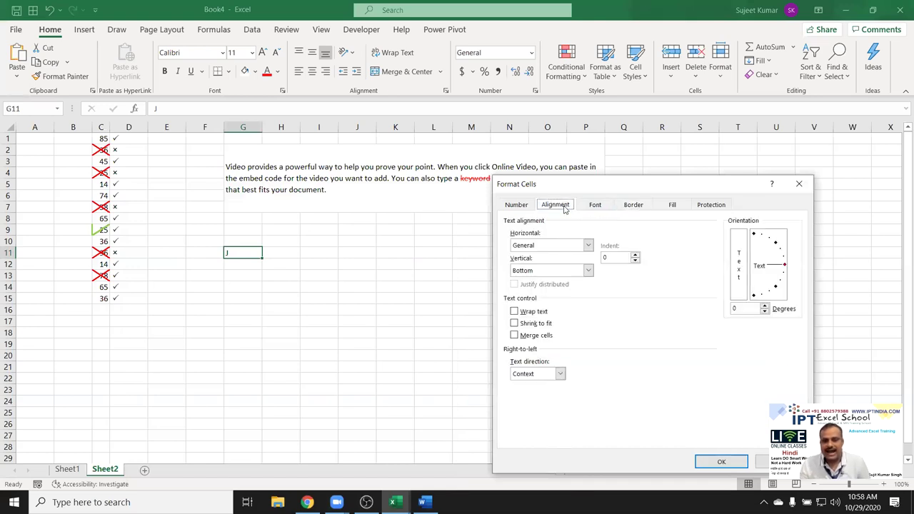
{"action": "left_click_drag", "start_coordinate": [645, 173], "coordinate": [561, 136]}
{"action": "left_click_drag", "start_coordinate": [698, 232], "coordinate": [711, 269]}
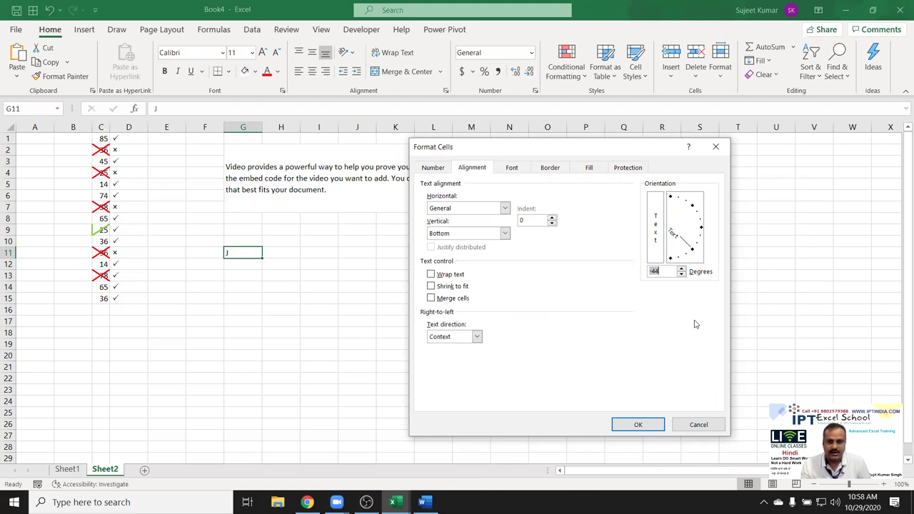
{"action": "left_click", "coordinate": [638, 424]}
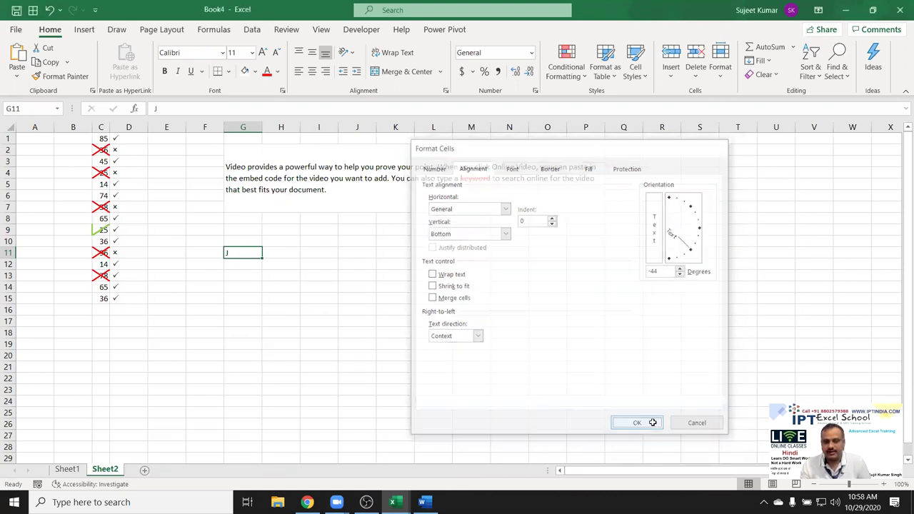
{"action": "left_click", "coordinate": [231, 265]}
{"action": "key", "text": "Return"}
{"action": "left_click", "coordinate": [237, 254]}
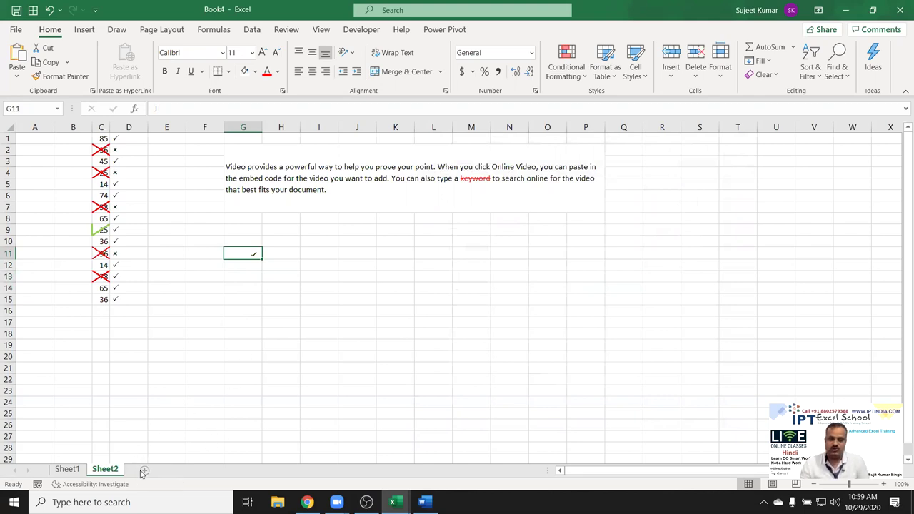
{"action": "left_click", "coordinate": [143, 470]}
Enter the heading 'NAme' in A1 and the start date 10/1 in B1.
{"action": "scroll", "coordinate": [114, 383], "scroll_direction": "up", "scroll_amount": 3}
{"action": "scroll", "coordinate": [113, 384], "scroll_direction": "up", "scroll_amount": 1}
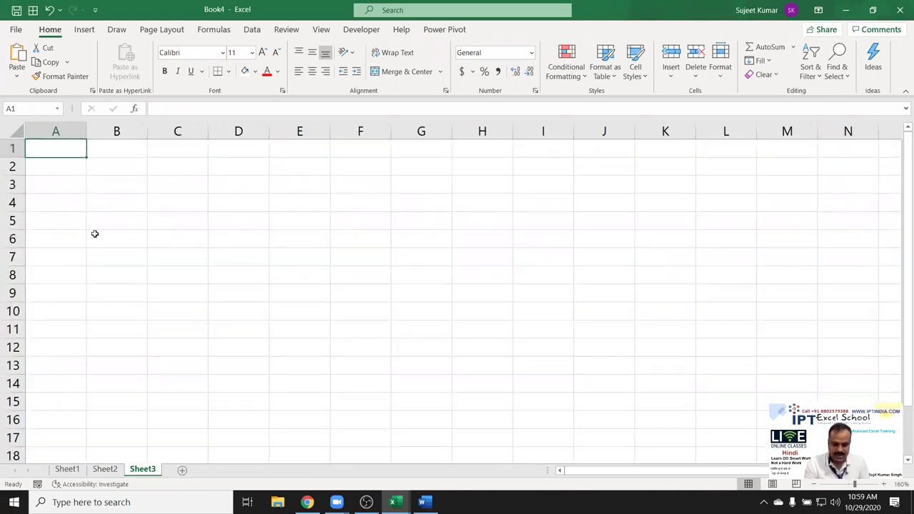
{"action": "type", "text": "NAme"}
{"action": "key", "text": "Tab"}
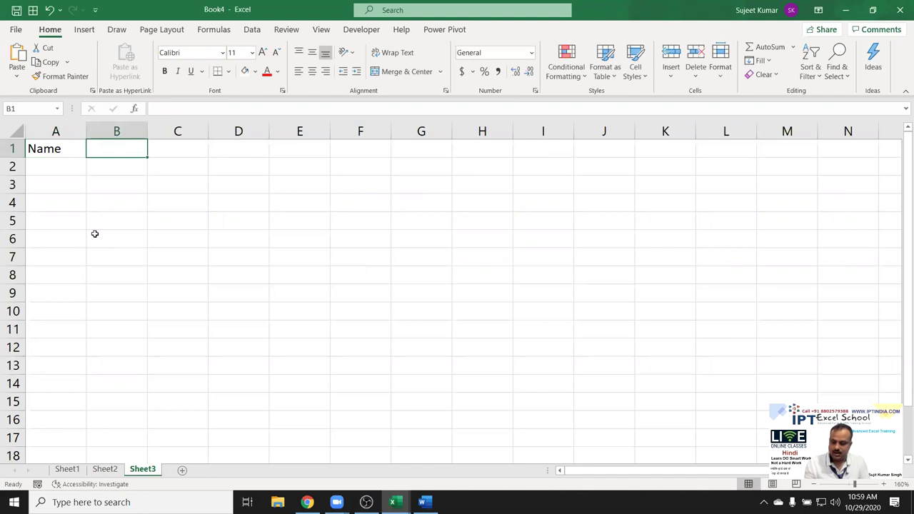
{"action": "type", "text": "10/1"}
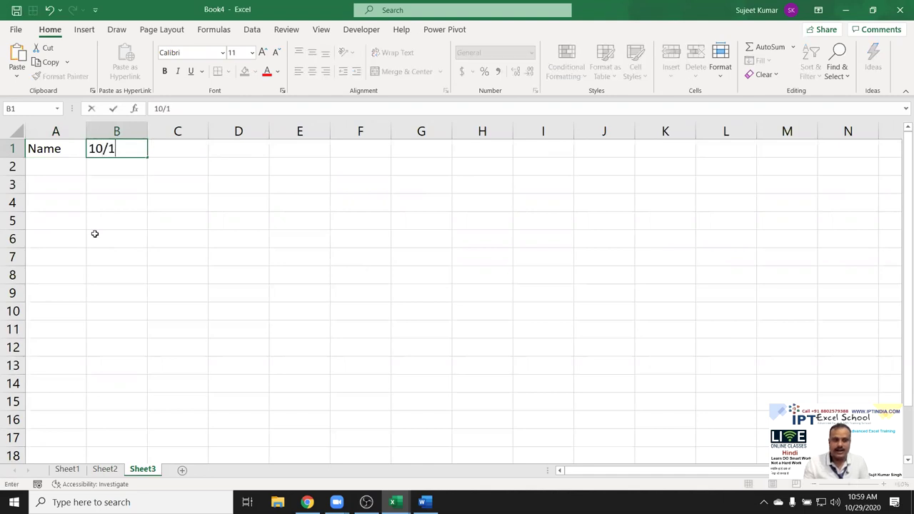
{"action": "left_click", "coordinate": [117, 224]}
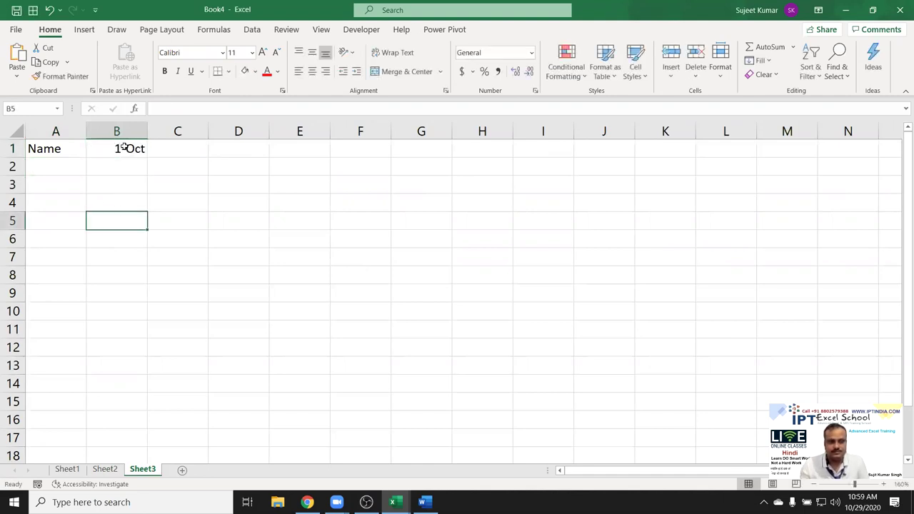
Fill dates across row 1 to 31-Oct in AF1 and format B1:AF1 as d-mmm-yy.
{"action": "left_click", "coordinate": [124, 148]}
{"action": "mouse_move", "coordinate": [147, 158]}
{"action": "left_mouse_down"}
{"action": "mouse_move", "coordinate": [902, 149]}
{"action": "mouse_move", "coordinate": [721, 128]}
{"action": "left_mouse_up"}
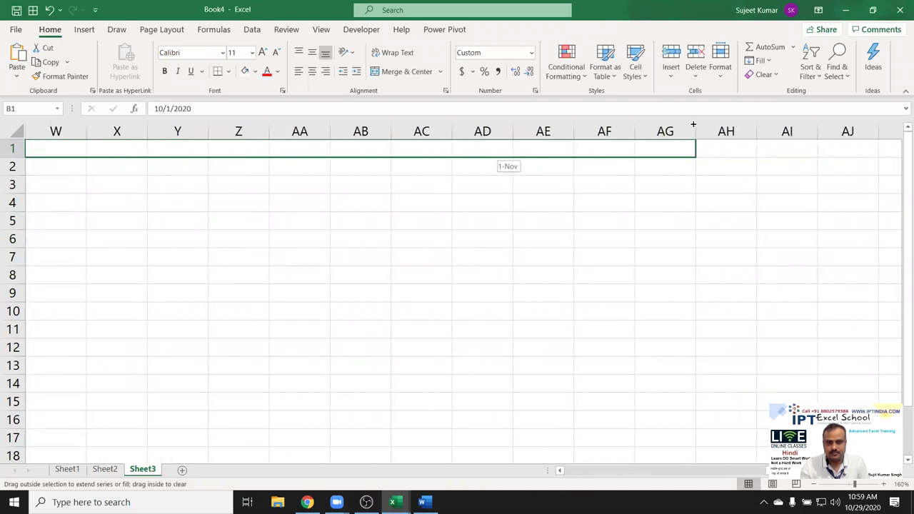
{"action": "left_click_drag", "start_coordinate": [663, 125], "coordinate": [651, 122]}
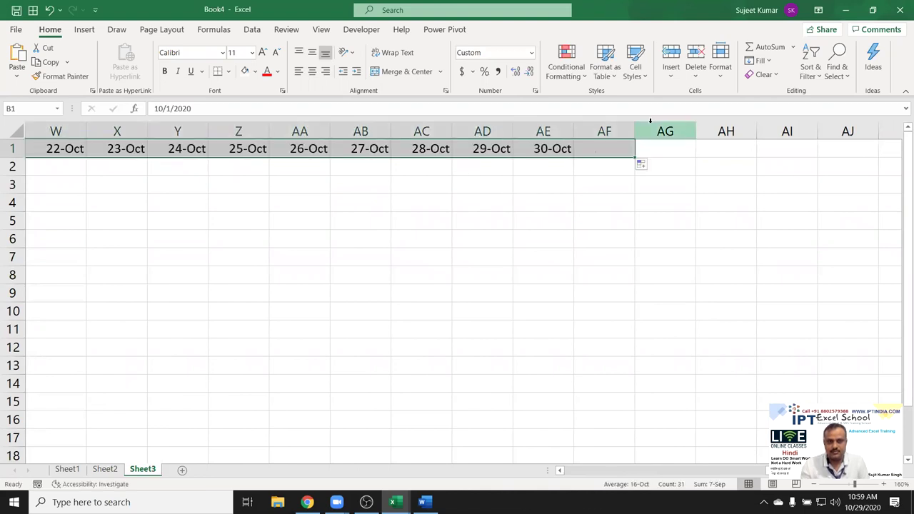
{"action": "key", "text": "Up"}
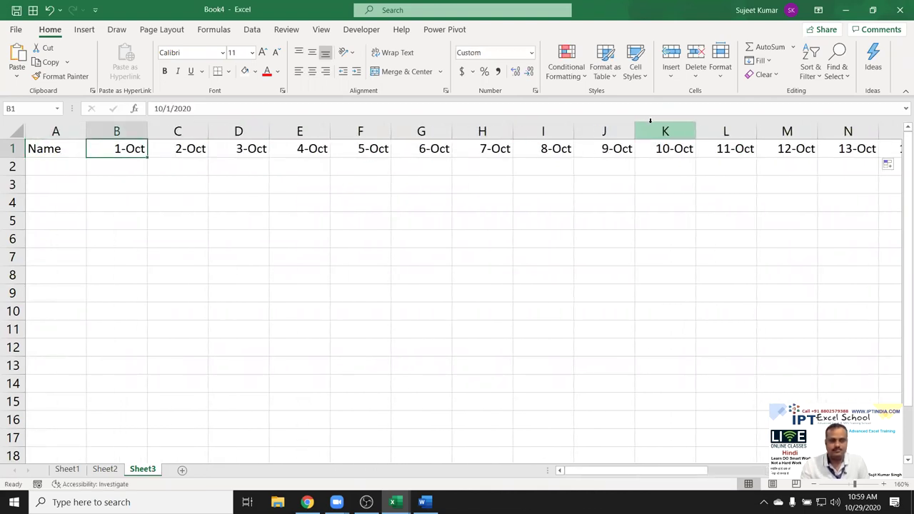
{"action": "key", "text": "ctrl+shift+Right"}
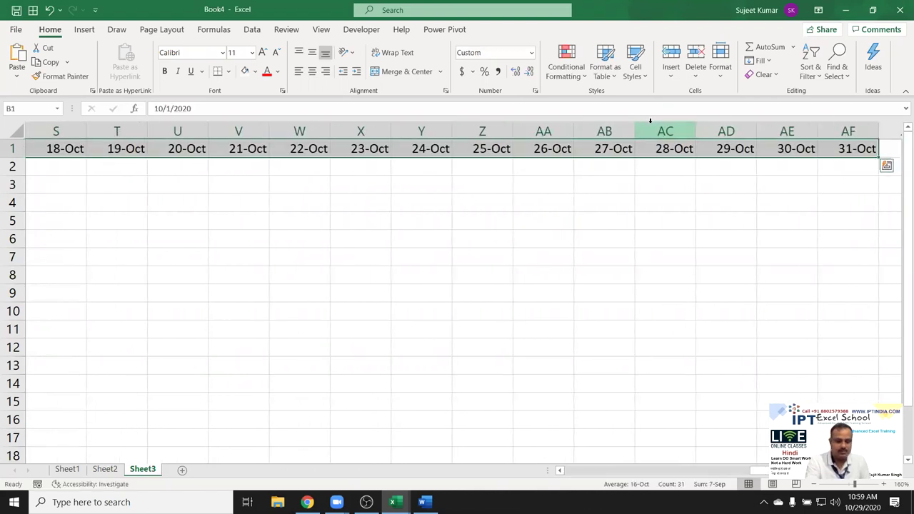
{"action": "key", "text": "ctrl+shift+3"}
{"action": "key", "text": "Left"}
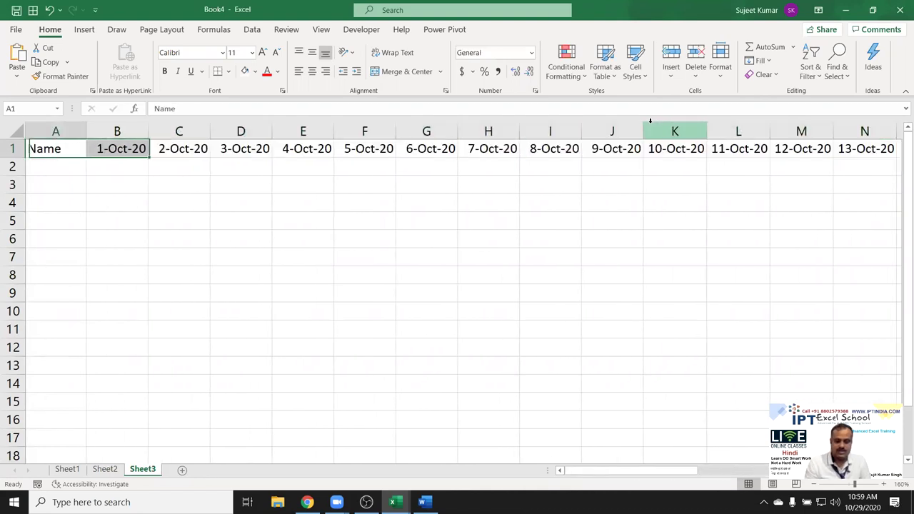
Type the first person's name in A2 and fill names down through A9.
{"action": "key", "text": "Down"}
{"action": "type", "text": "Puja"}
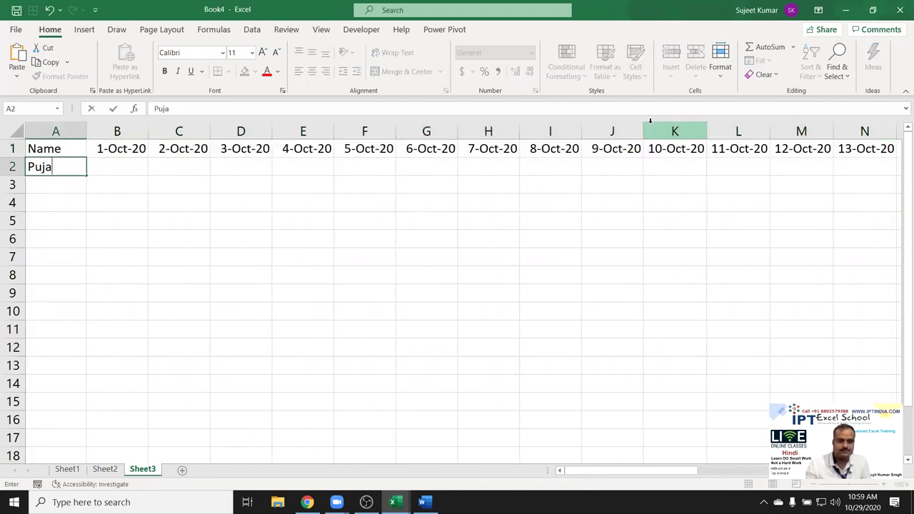
{"action": "left_click", "coordinate": [66, 202]}
{"action": "left_click", "coordinate": [72, 168]}
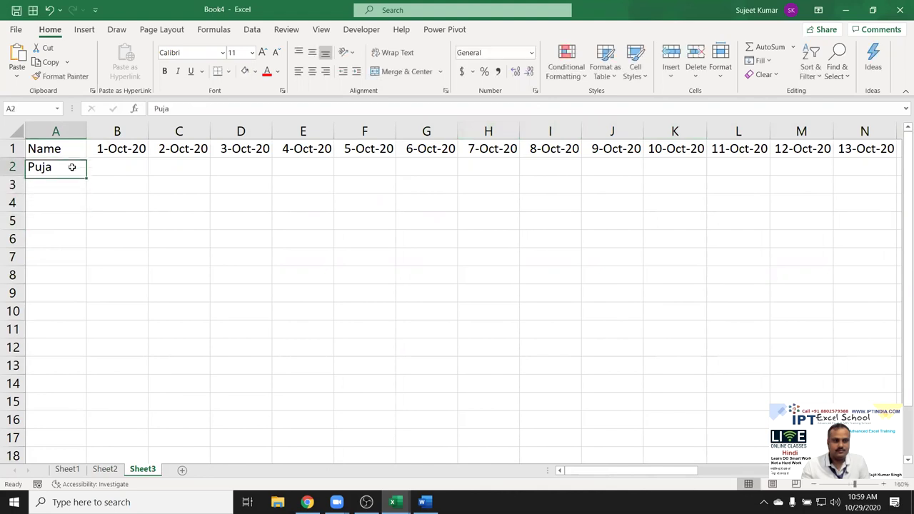
{"action": "left_click_drag", "start_coordinate": [86, 175], "coordinate": [79, 299]}
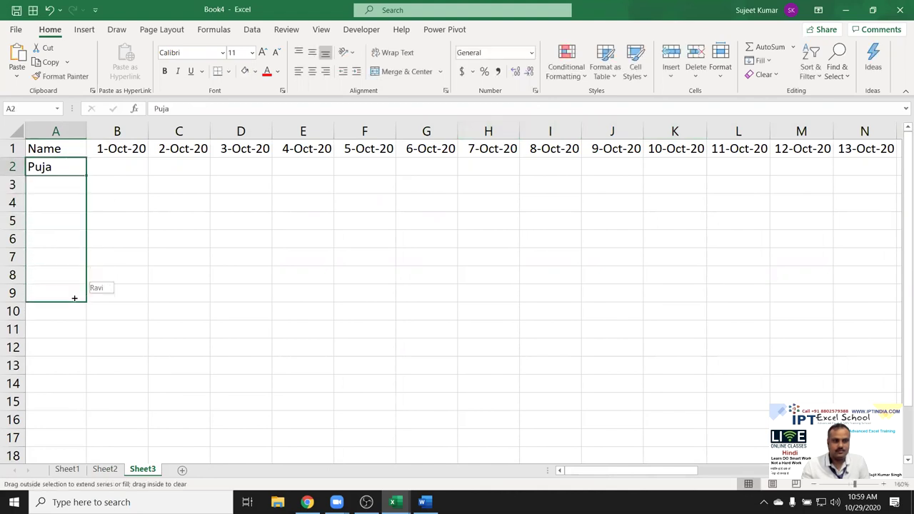
{"action": "left_click", "coordinate": [114, 168]}
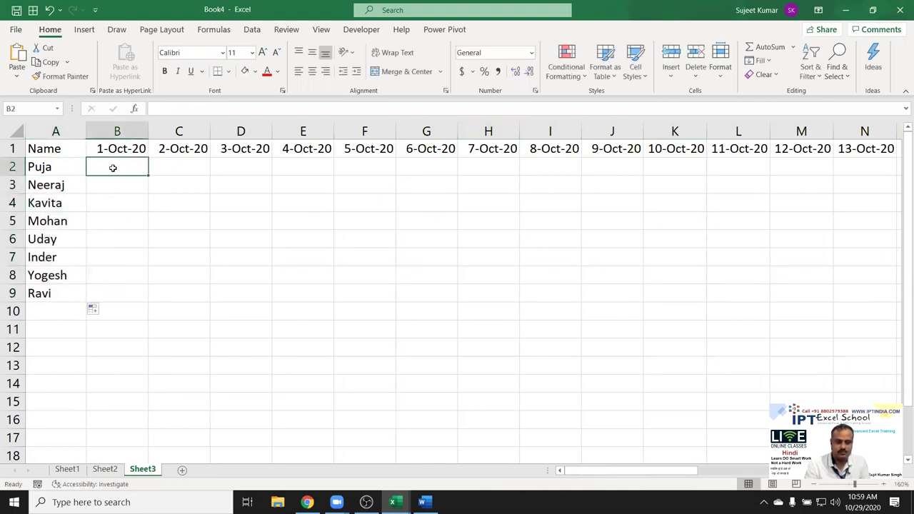
Put P in B2, then fill P into every cell of B2:AF9 with Ctrl+Enter.
{"action": "type", "text": "P"}
{"action": "key", "text": "Return"}
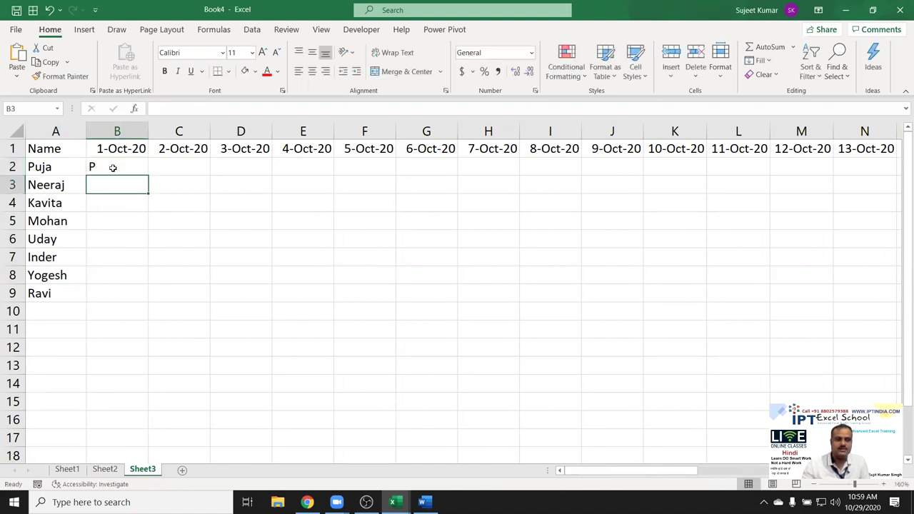
{"action": "key", "text": "Up"}
{"action": "key", "text": "Up"}
{"action": "key", "text": "ctrl+Right"}
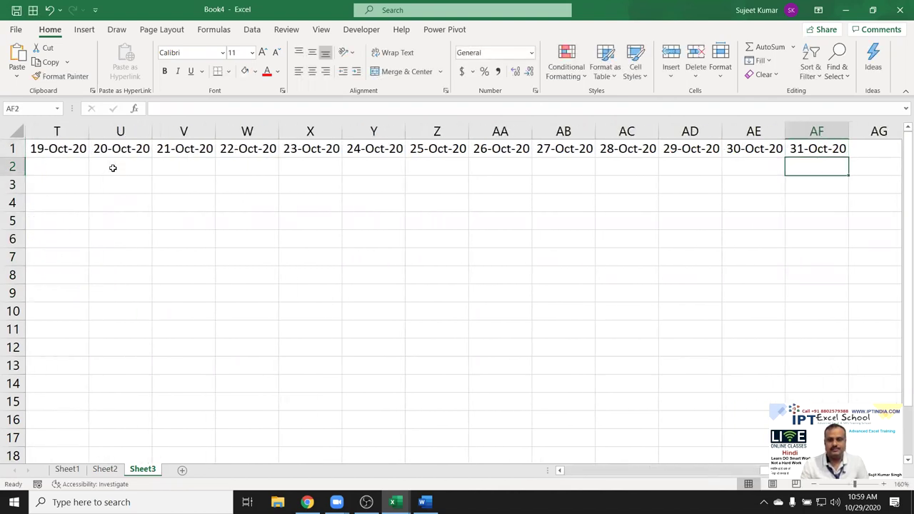
{"action": "key", "text": "Down"}
{"action": "key", "text": "ctrl+shift+Left"}
{"action": "key", "text": "shift+Down"}
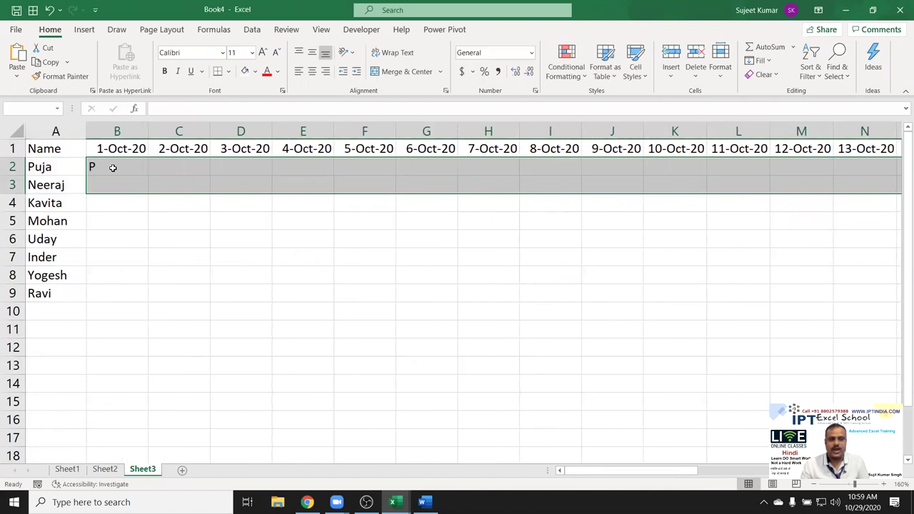
{"action": "key", "text": "shift+Down"}
{"action": "key", "text": "shift+Down"}
{"action": "key", "text": "shift+Down"}
{"action": "key", "text": "shift+Down"}
{"action": "key", "text": "shift+Down"}
{"action": "key", "text": "shift+Down"}
{"action": "key", "text": "shift+Down"}
{"action": "key", "text": "shift+Up"}
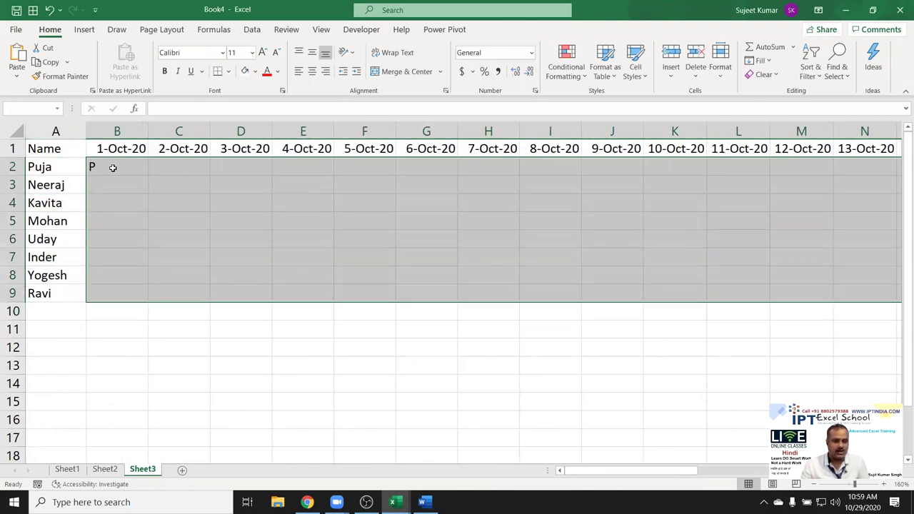
{"action": "key", "text": "ctrl+Return"}
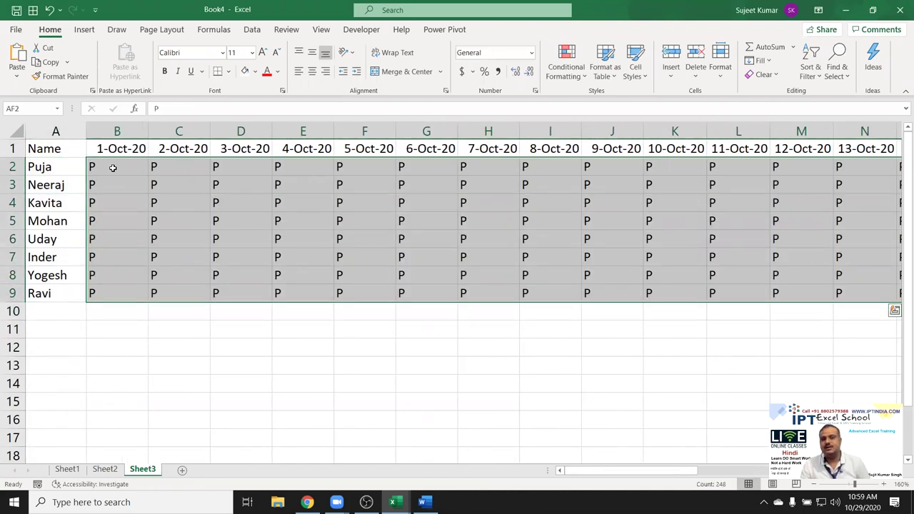
Return to A1 and preview the printout, which spans 4 pages.
{"action": "key", "text": "Up"}
{"action": "key", "text": "ctrl+Left"}
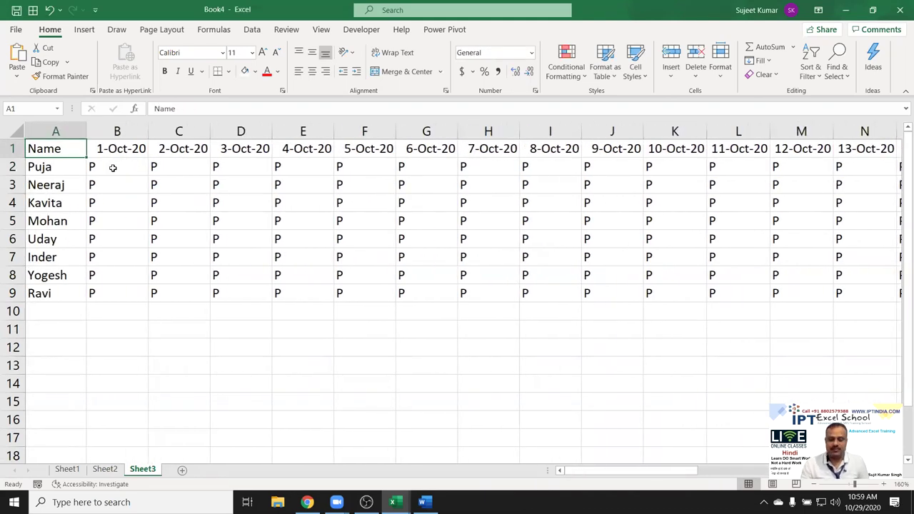
{"action": "key", "text": "ctrl+p"}
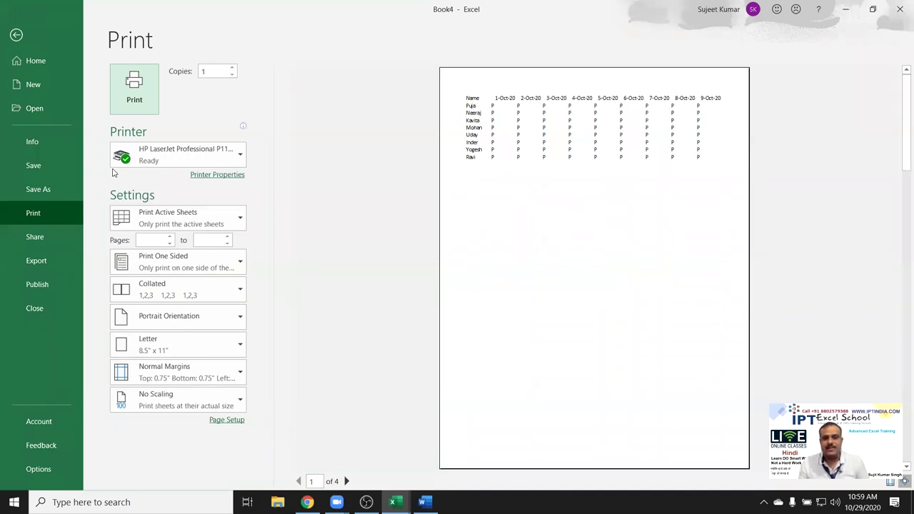
Close the print preview and select the header row A1:AF1.
{"action": "key", "text": "Escape"}
{"action": "left_click_drag", "start_coordinate": [107, 166], "coordinate": [250, 222]}
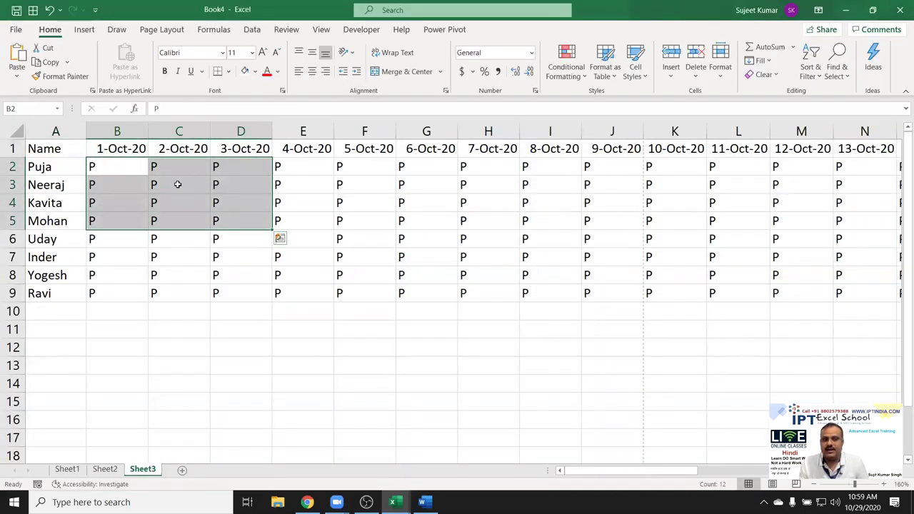
{"action": "left_click", "coordinate": [140, 153]}
{"action": "key", "text": "Left"}
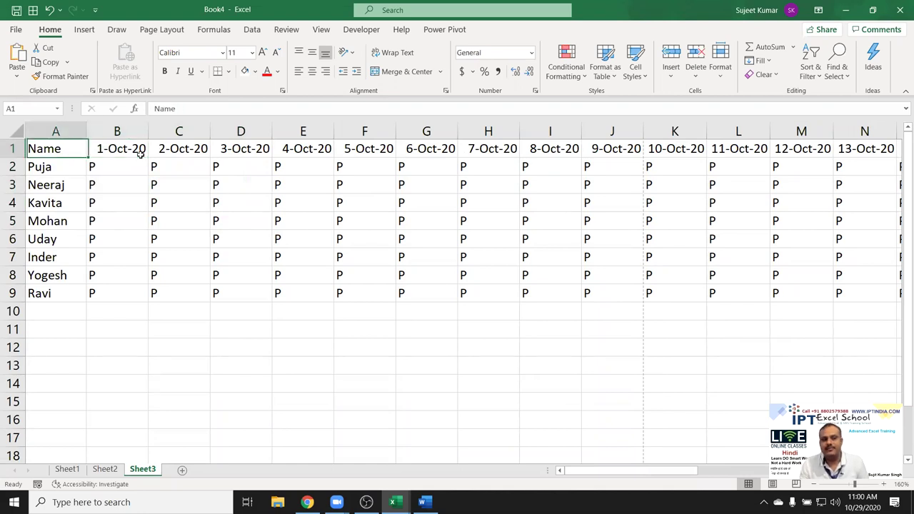
{"action": "key", "text": "ctrl+shift+Right"}
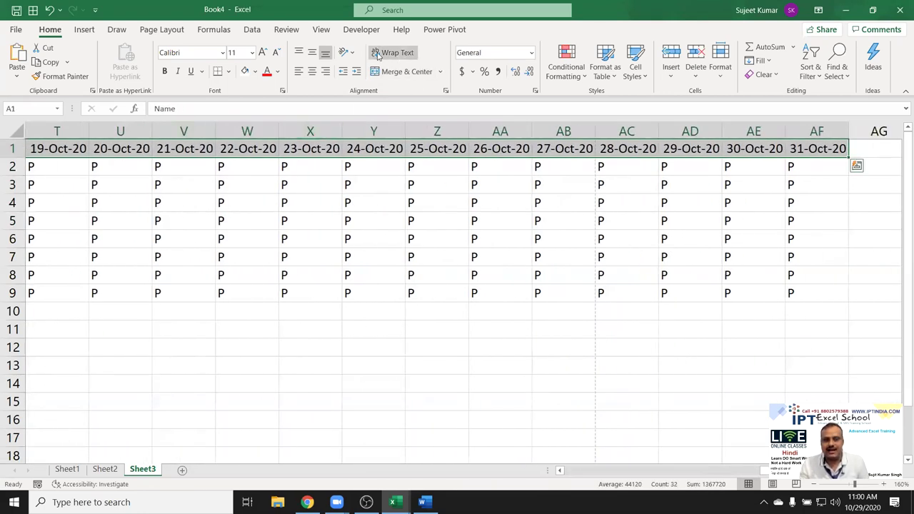
Rotate the row 1 dates to read upward and narrow all columns to fit the month.
{"action": "left_click", "coordinate": [347, 52]}
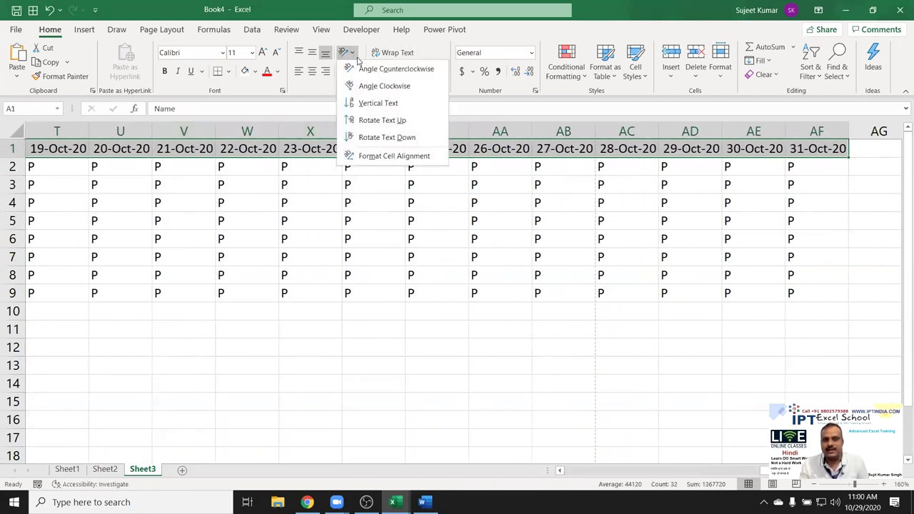
{"action": "left_click", "coordinate": [370, 121]}
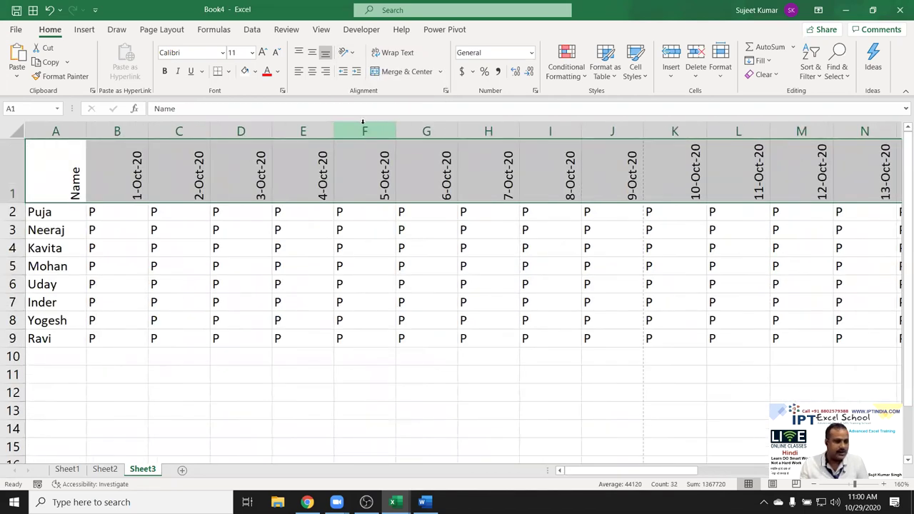
{"action": "left_click", "coordinate": [132, 270]}
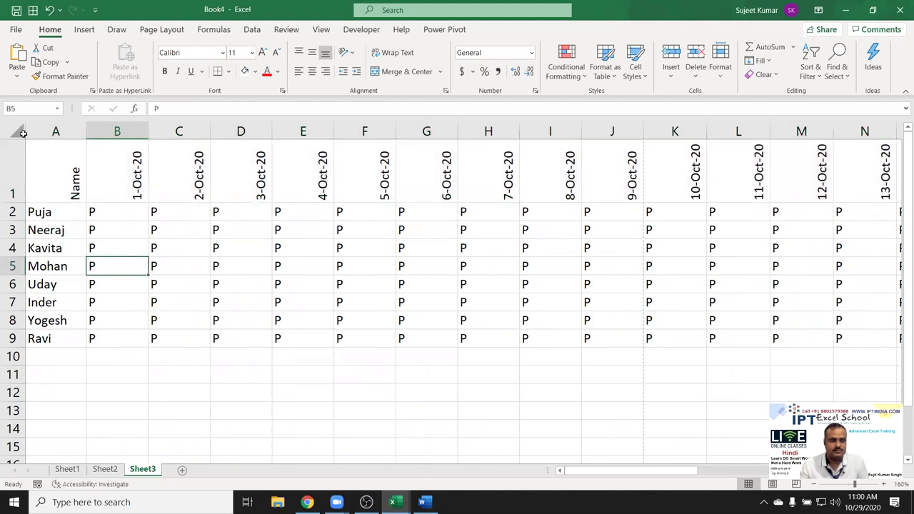
{"action": "left_click", "coordinate": [19, 132]}
{"action": "left_click_drag", "start_coordinate": [210, 134], "coordinate": [172, 134]}
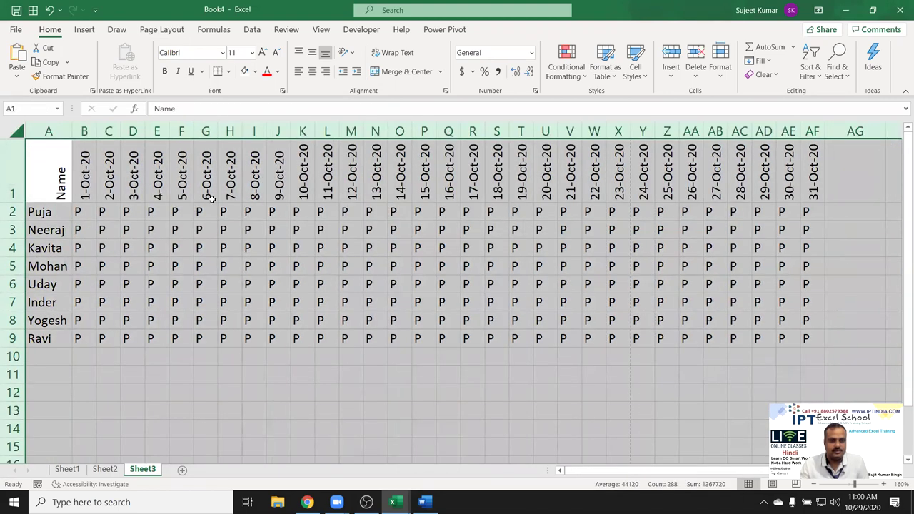
{"action": "left_click", "coordinate": [248, 226]}
Select the attendance table and check that the print preview now fits on 2 pages.
{"action": "left_click_drag", "start_coordinate": [85, 208], "coordinate": [808, 336]}
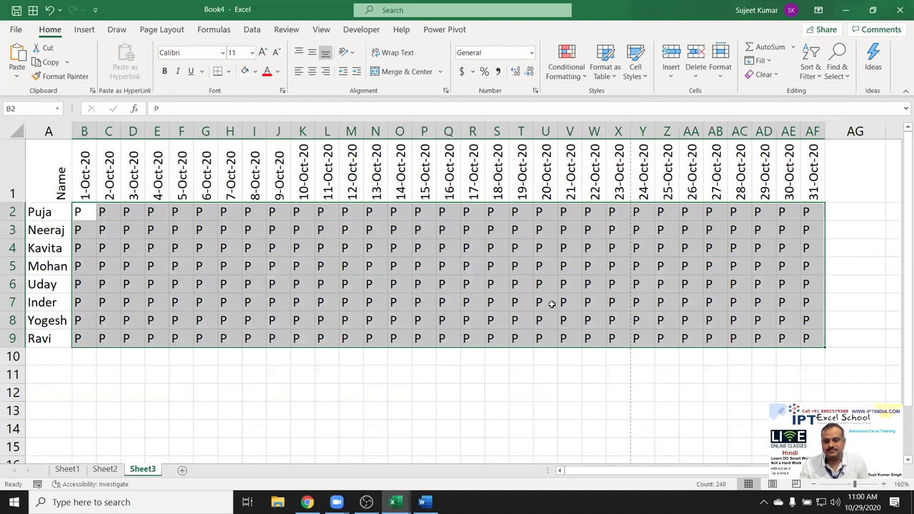
{"action": "mouse_move", "coordinate": [53, 171]}
{"action": "left_mouse_down"}
{"action": "mouse_move", "coordinate": [566, 335]}
{"action": "mouse_move", "coordinate": [805, 339]}
{"action": "left_mouse_up"}
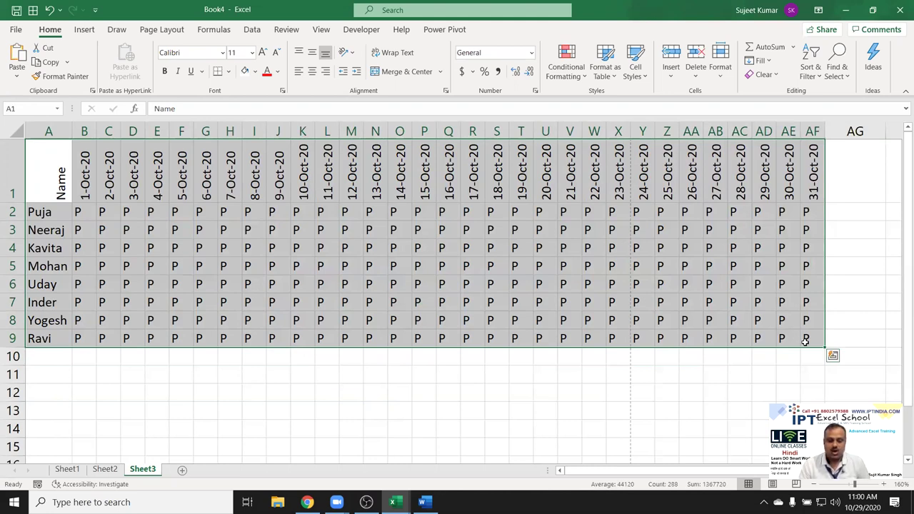
{"action": "key", "text": "ctrl+p"}
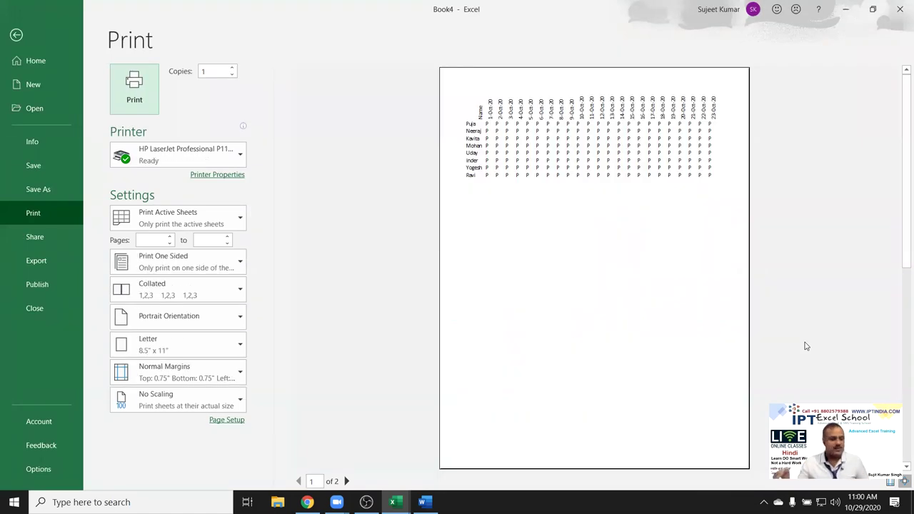
{"action": "key", "text": "Escape"}
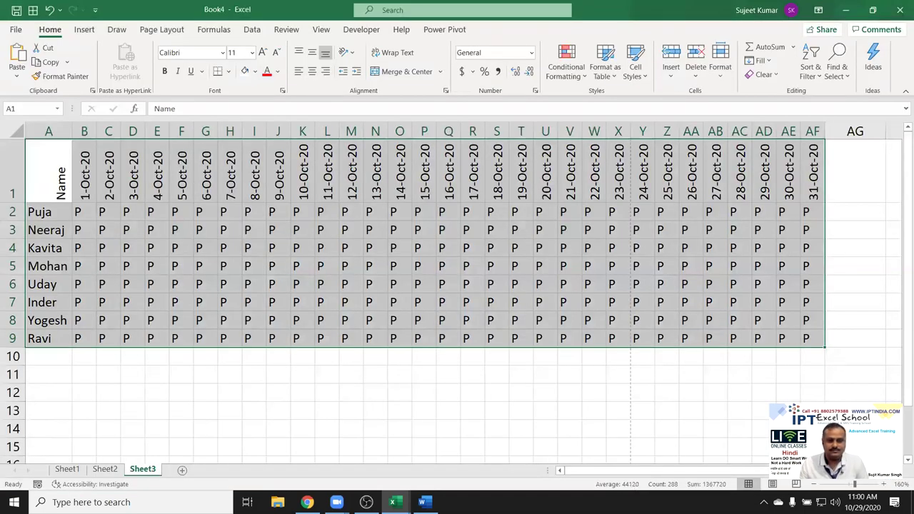
{"action": "left_click", "coordinate": [113, 472]}
{"action": "left_click", "coordinate": [146, 472]}
Add a new sheet and type the full name into cell A1.
{"action": "left_click", "coordinate": [182, 471]}
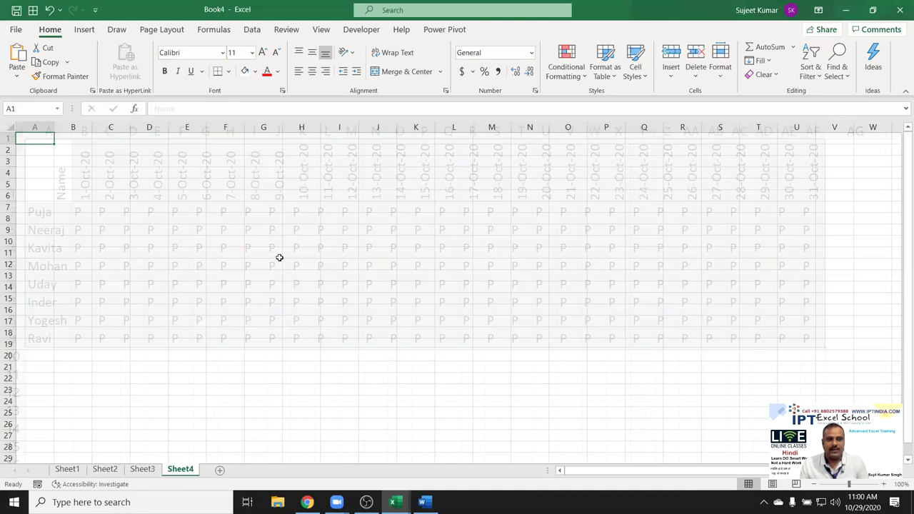
{"action": "left_click", "coordinate": [288, 228]}
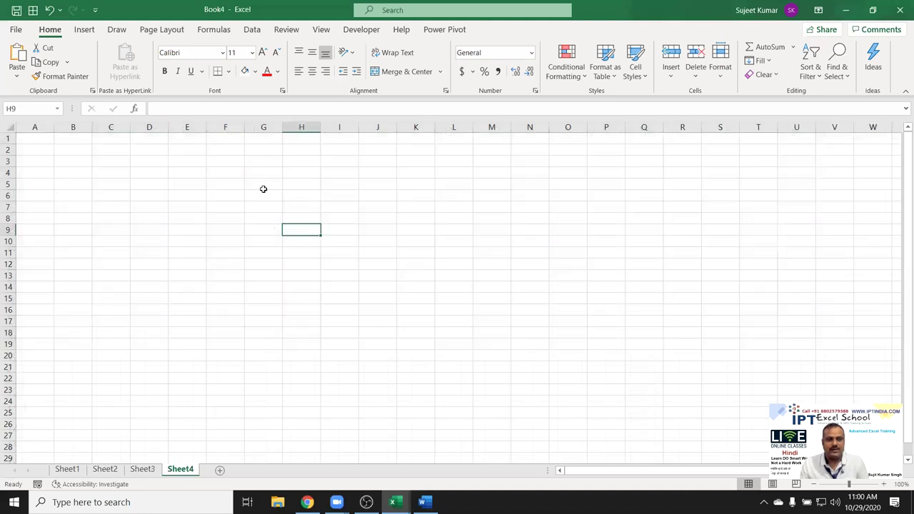
{"action": "left_click", "coordinate": [219, 171]}
{"action": "left_click", "coordinate": [141, 159]}
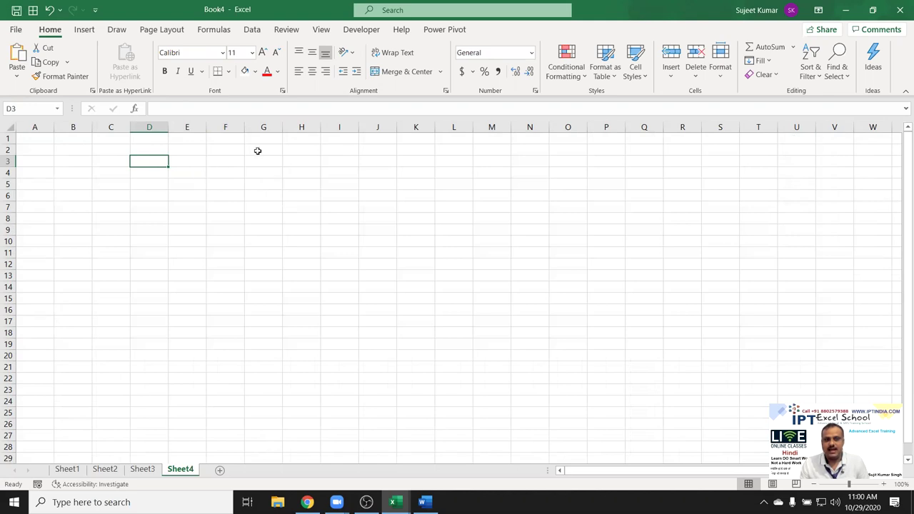
{"action": "left_click", "coordinate": [40, 141]}
{"action": "type", "text": "Sujeet Ku"}
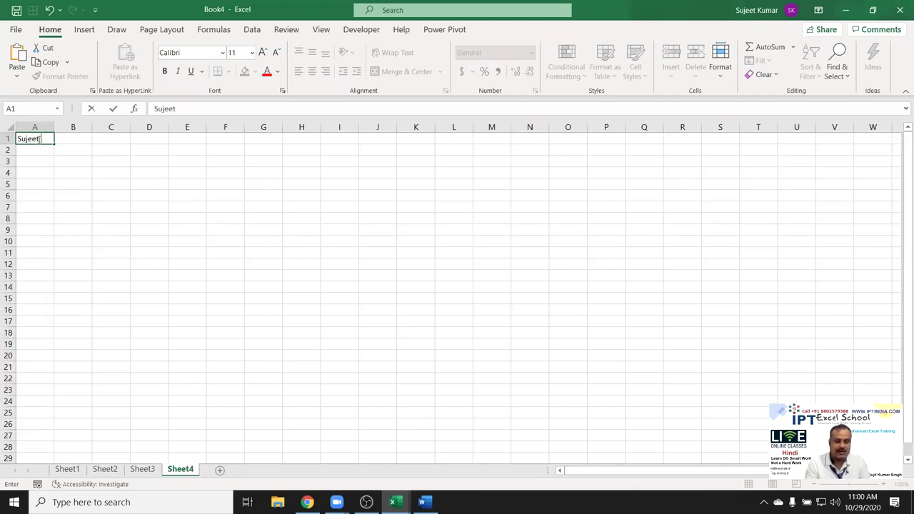
{"action": "type", "text": "mar"}
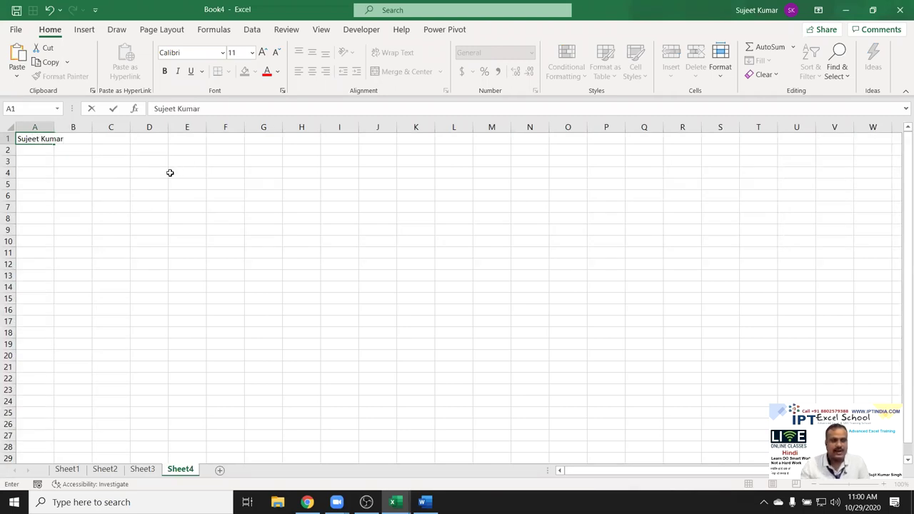
Enter 2 in B1, then delete it and return to A1.
{"action": "left_click_drag", "start_coordinate": [169, 171], "coordinate": [146, 173]}
{"action": "scroll", "coordinate": [45, 197], "scroll_direction": "up", "scroll_amount": 1}
{"action": "scroll", "coordinate": [46, 197], "scroll_direction": "up", "scroll_amount": 2}
{"action": "scroll", "coordinate": [45, 196], "scroll_direction": "up", "scroll_amount": 1}
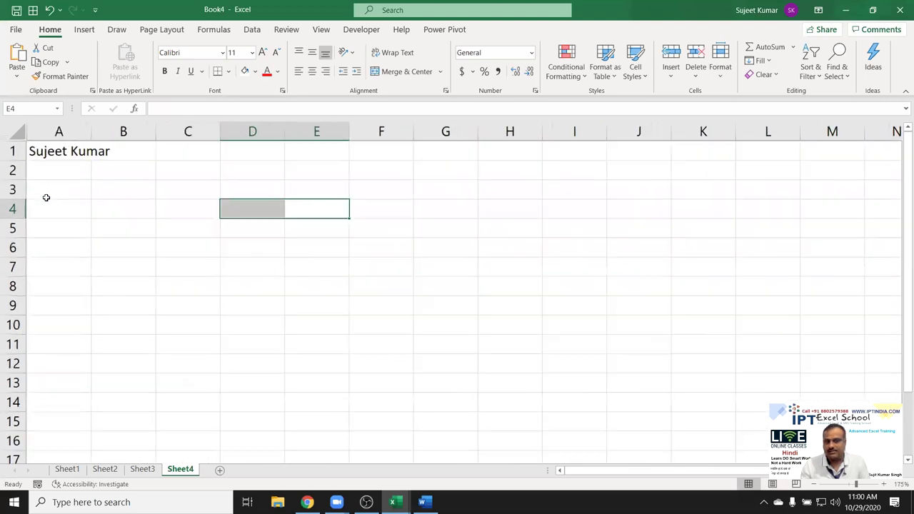
{"action": "scroll", "coordinate": [45, 202], "scroll_direction": "up", "scroll_amount": 1}
{"action": "left_click", "coordinate": [129, 154]}
{"action": "left_click", "coordinate": [114, 230]}
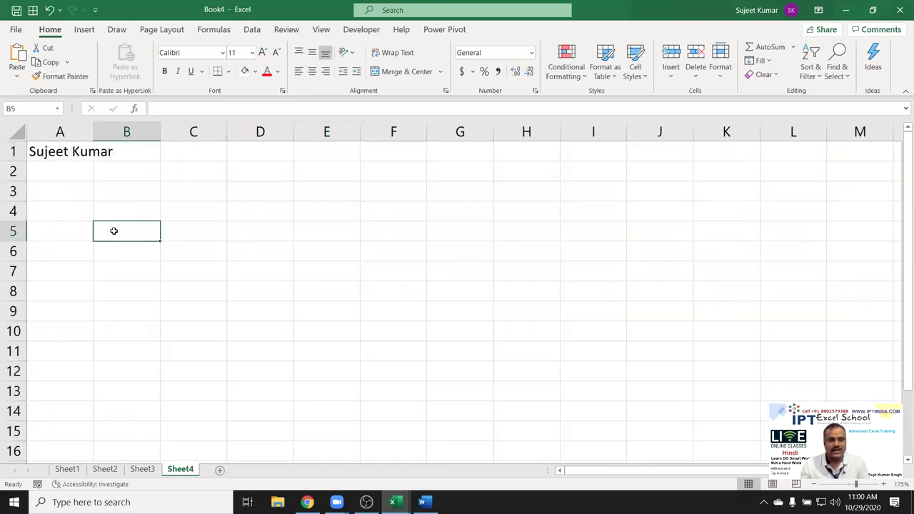
{"action": "left_click", "coordinate": [126, 161]}
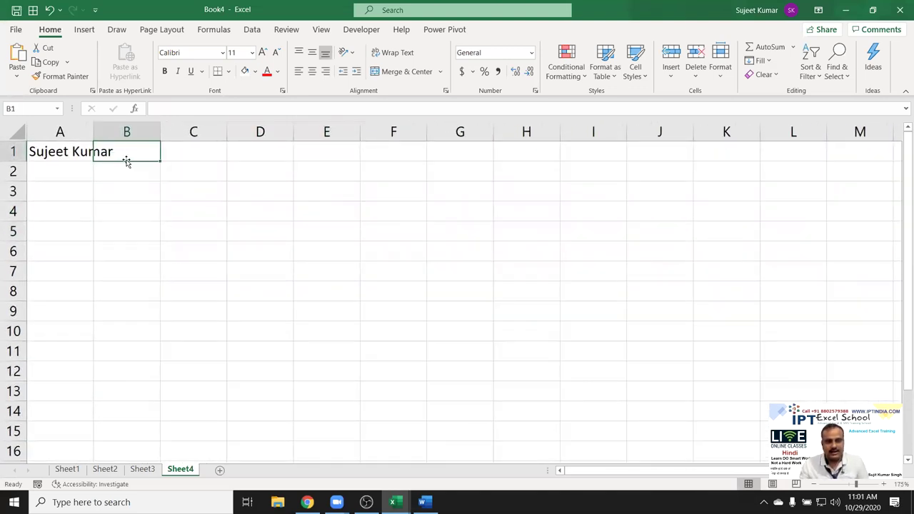
{"action": "type", "text": "2"}
{"action": "key", "text": "Return"}
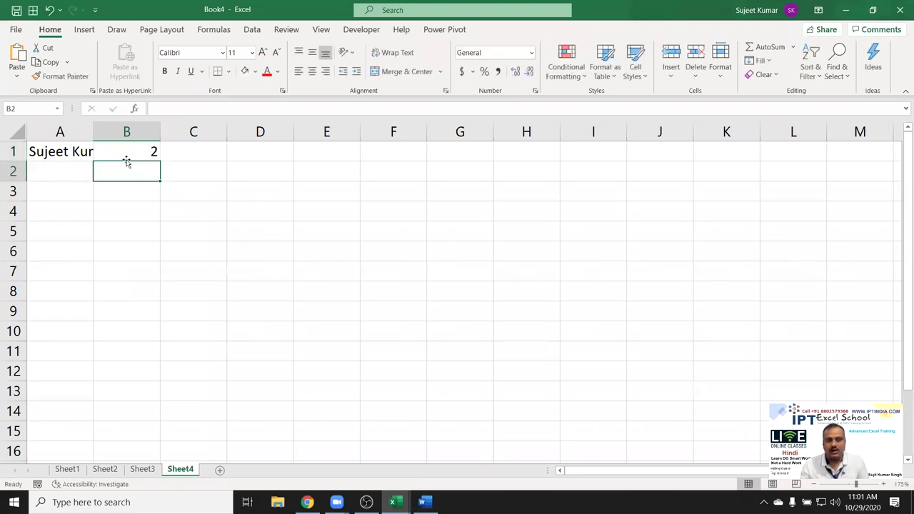
{"action": "left_click", "coordinate": [129, 151]}
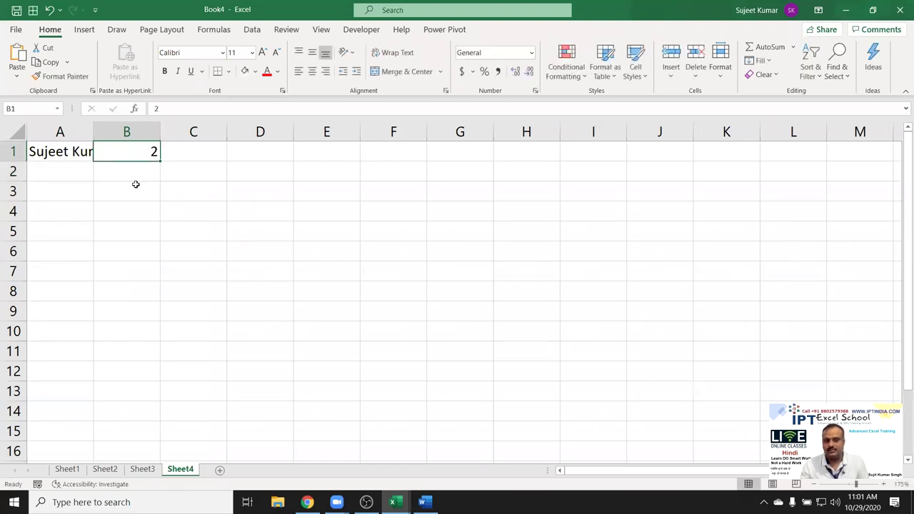
{"action": "key", "text": "Delete"}
{"action": "key", "text": "Left"}
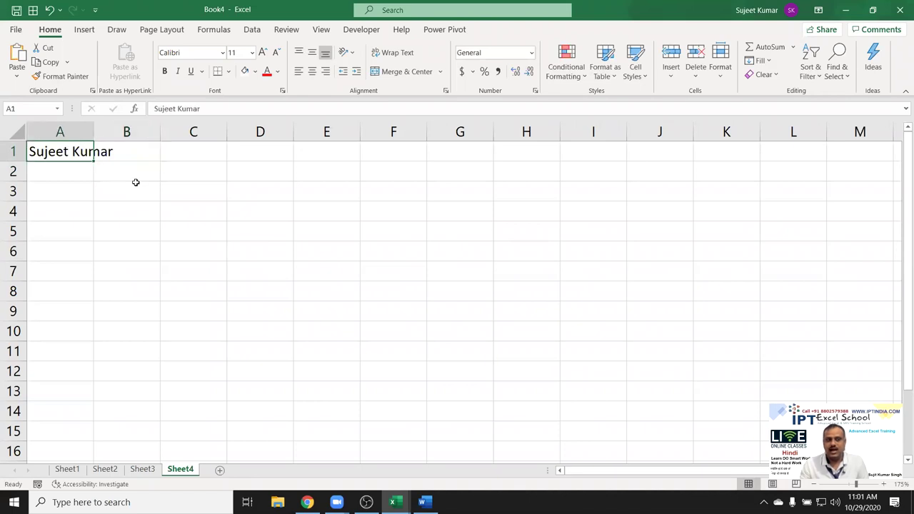
{"action": "left_click", "coordinate": [400, 53]}
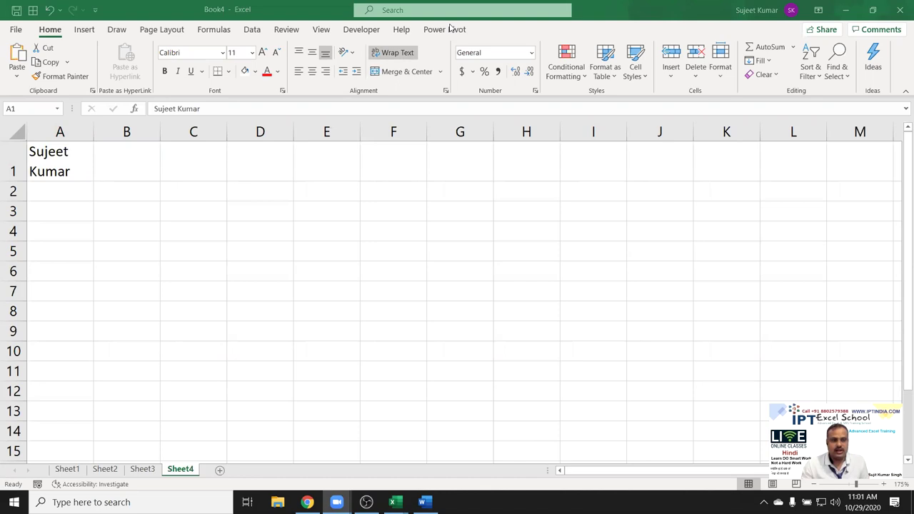
{"action": "left_click", "coordinate": [71, 182]}
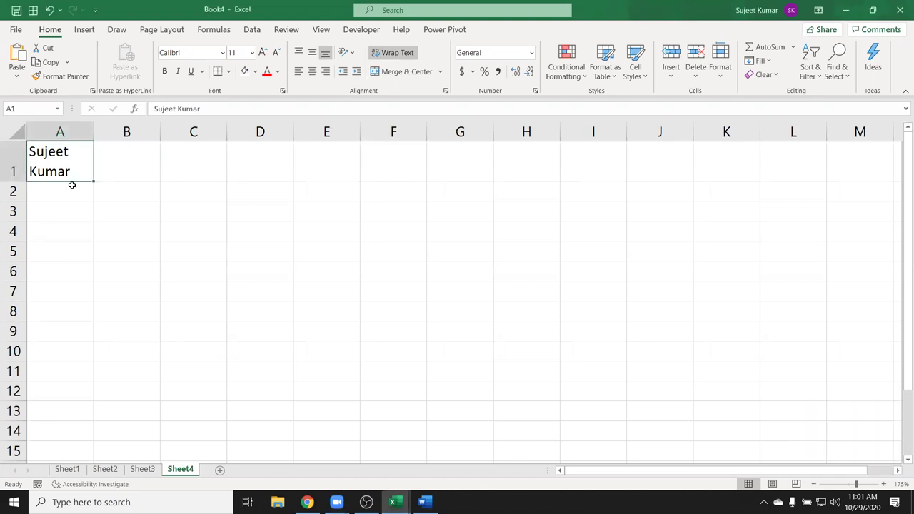
{"action": "left_click", "coordinate": [392, 52]}
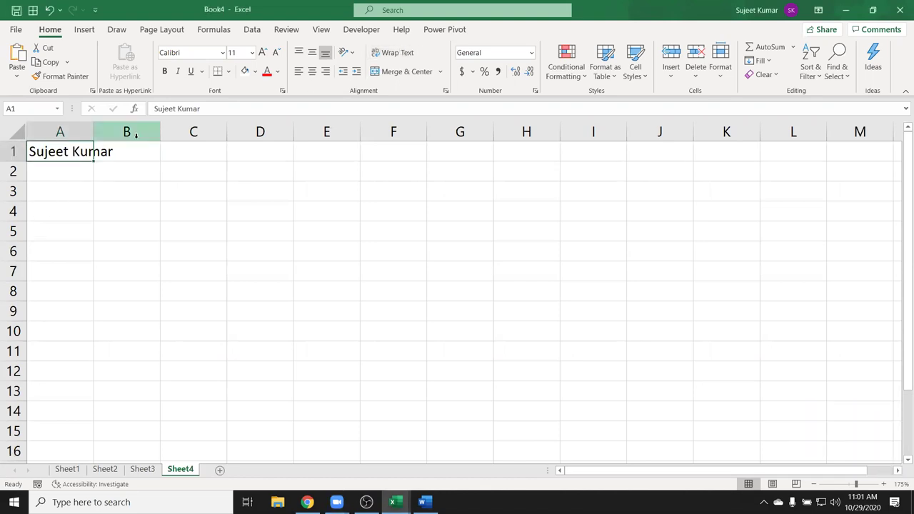
{"action": "double_click", "coordinate": [94, 131]}
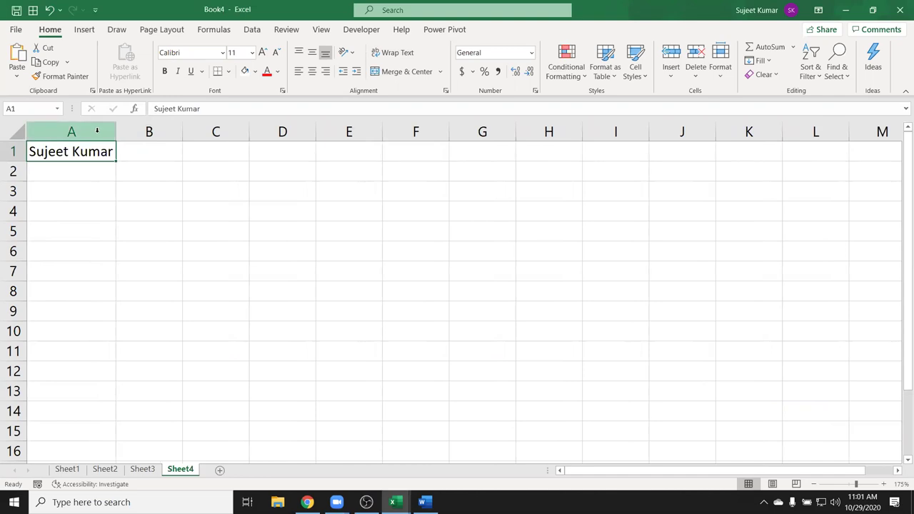
{"action": "key", "text": "ctrl+z"}
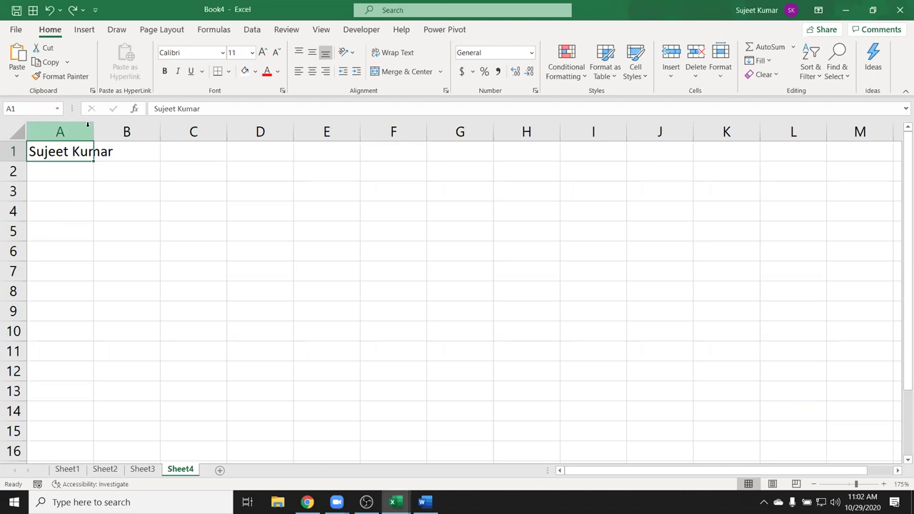
{"action": "left_click", "coordinate": [103, 121]}
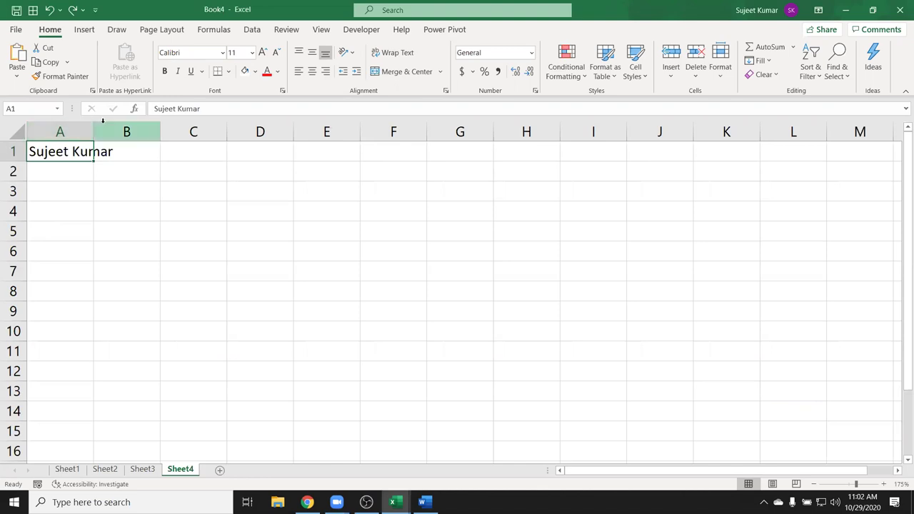
{"action": "left_click", "coordinate": [117, 170]}
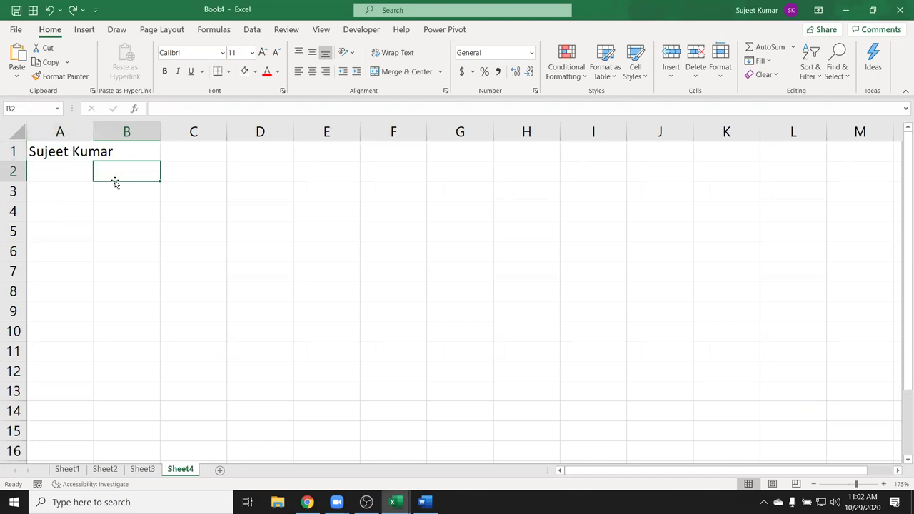
{"action": "type", "text": "123"}
{"action": "key", "text": "Return"}
{"action": "type", "text": "852"}
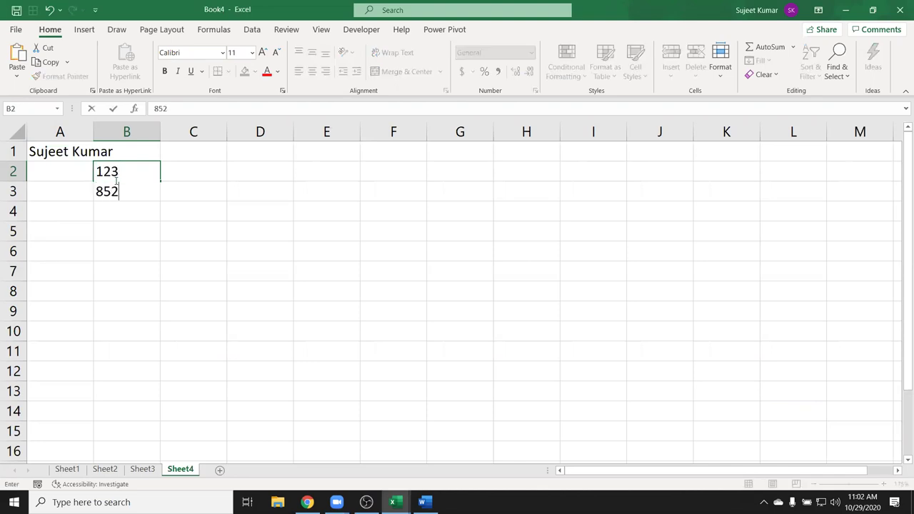
{"action": "key", "text": "Return"}
{"action": "type", "text": "147"}
{"action": "key", "text": "Return"}
{"action": "left_click", "coordinate": [114, 180]}
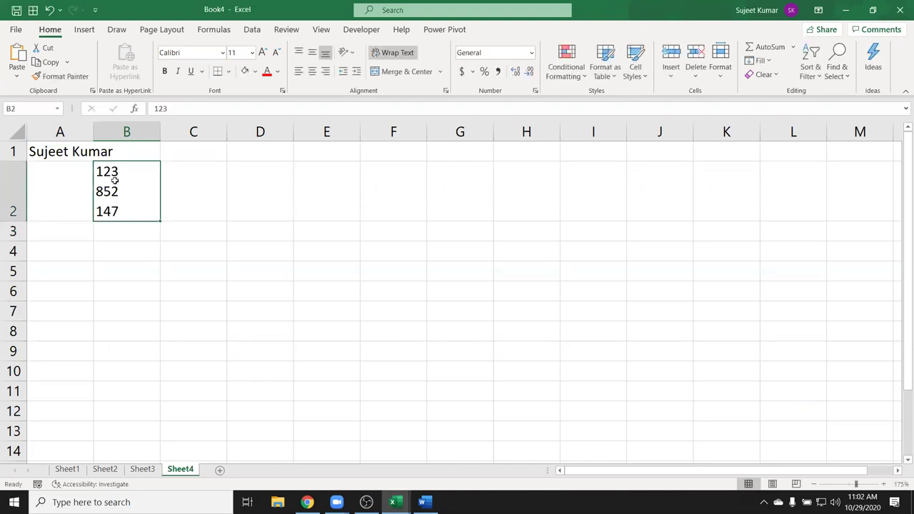
{"action": "key", "text": "Down"}
{"action": "key", "text": "Down"}
{"action": "key", "text": "Down"}
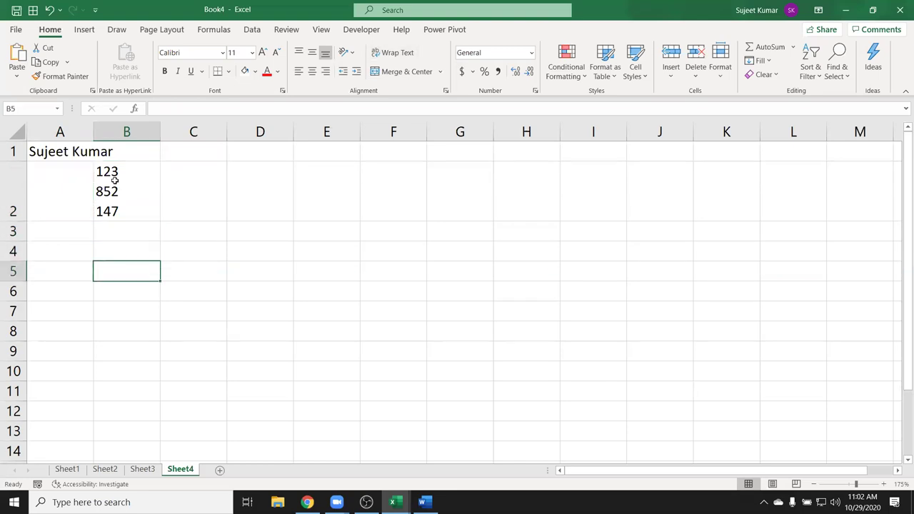
{"action": "type", "text": "654"}
{"action": "key", "text": "alt+Return"}
{"action": "type", "text": "123"}
{"action": "key", "text": "alt+Return"}
{"action": "type", "text": "147"}
{"action": "key", "text": "Return"}
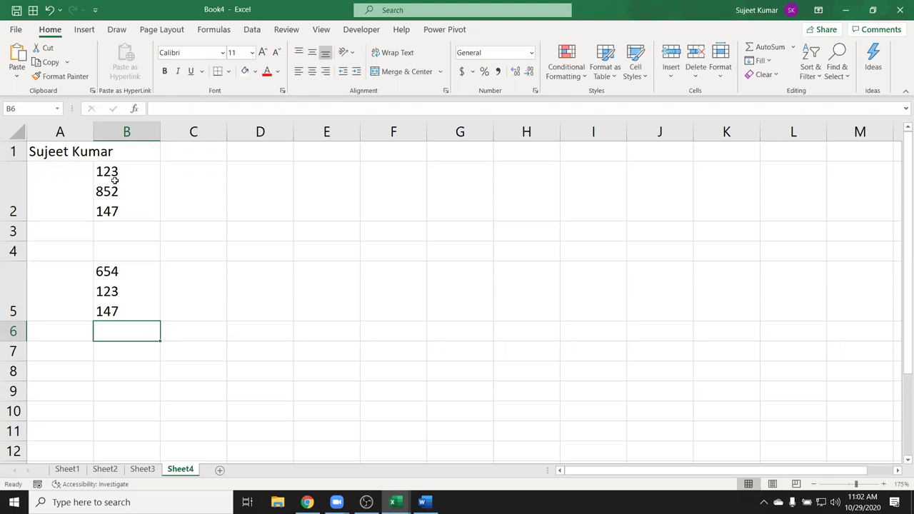
{"action": "left_click", "coordinate": [101, 306]}
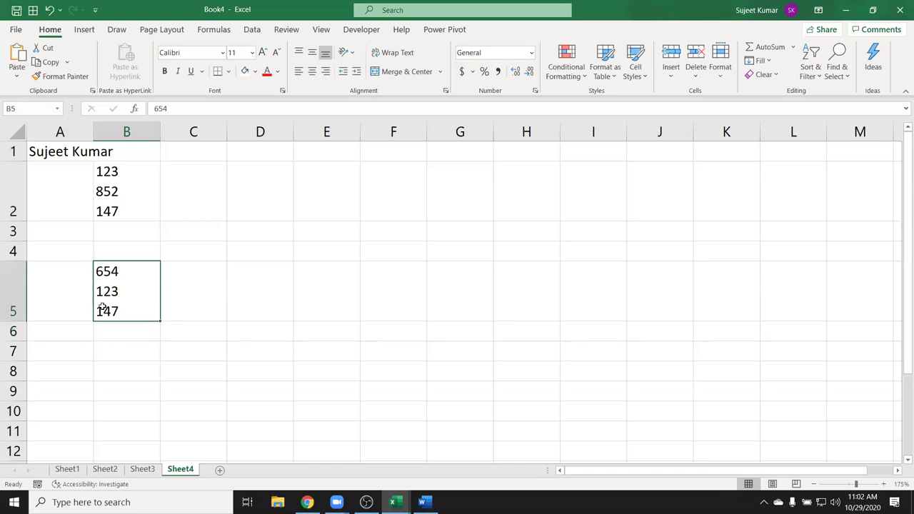
{"action": "key", "text": "Delete"}
{"action": "key", "text": "Up"}
{"action": "key", "text": "Up"}
{"action": "key", "text": "Up"}
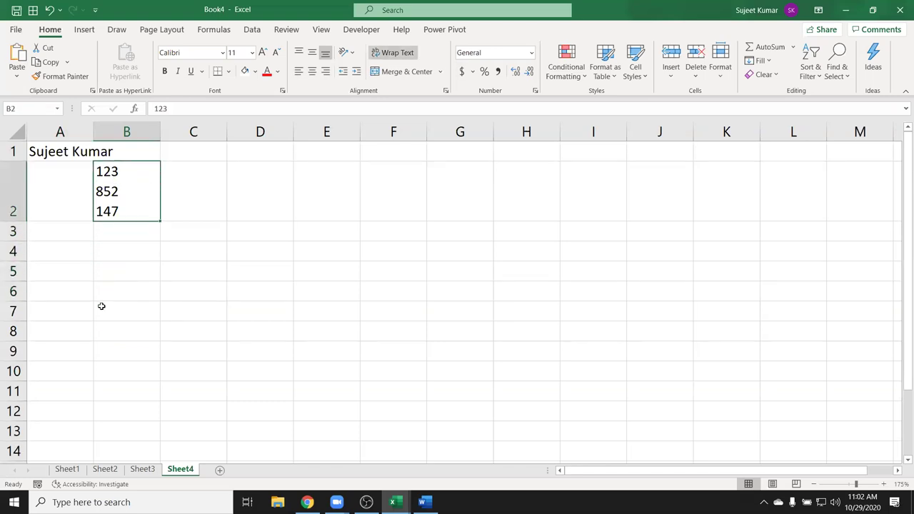
{"action": "key", "text": "Delete"}
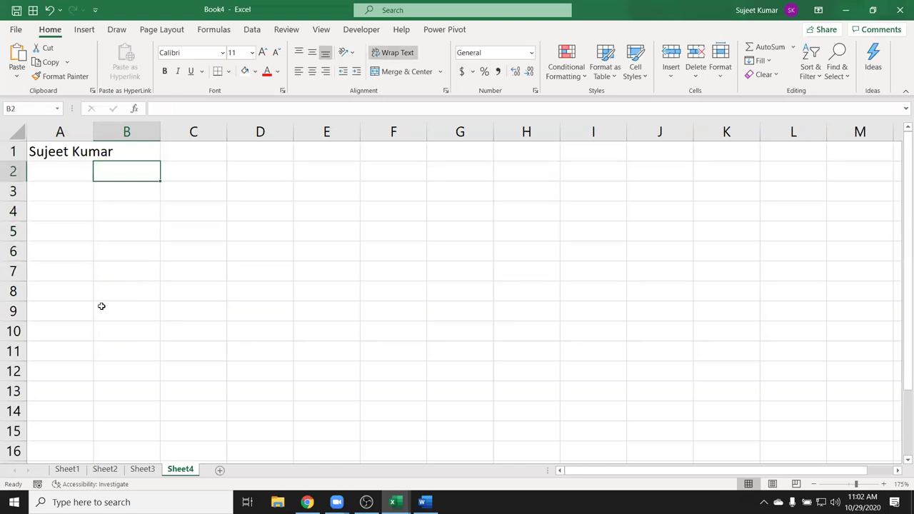
{"action": "left_click", "coordinate": [68, 148]}
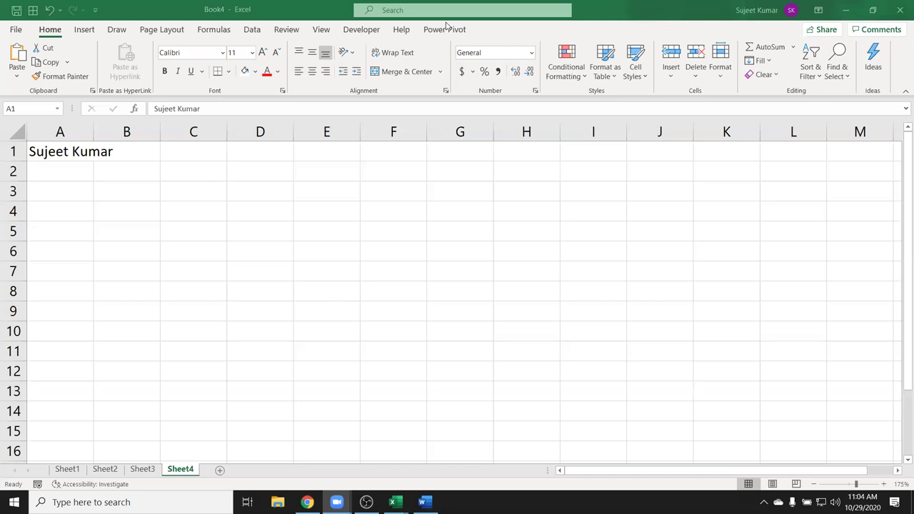
{"action": "left_click", "coordinate": [95, 165]}
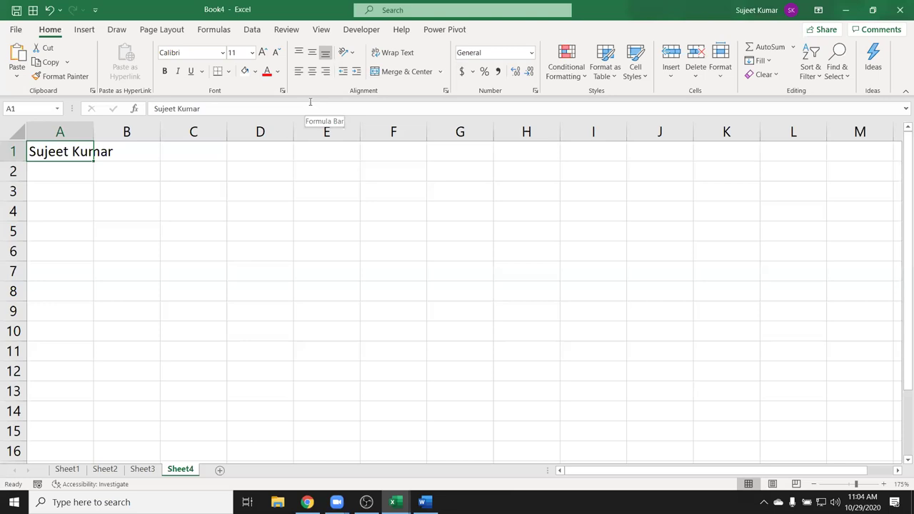
Turn on Shrink to fit for A1 in the Format Cells alignment options.
{"action": "left_click", "coordinate": [446, 90]}
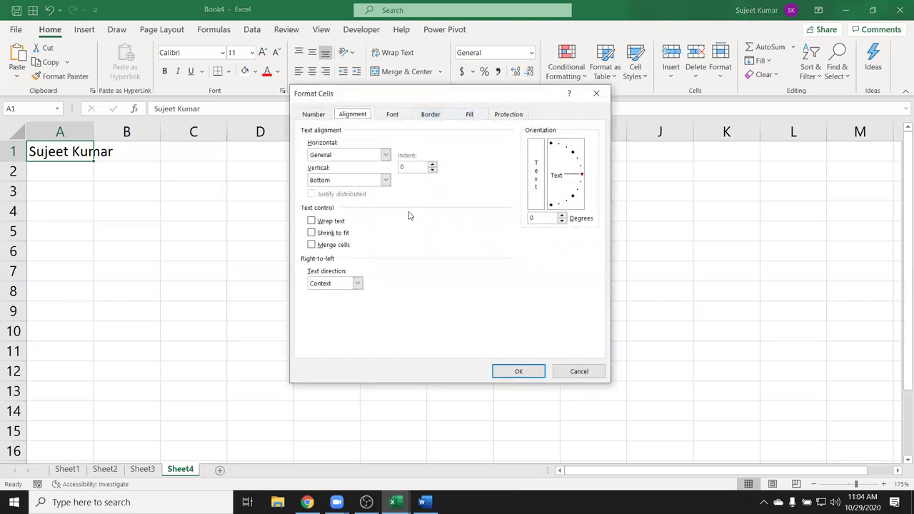
{"action": "left_click", "coordinate": [341, 234]}
{"action": "left_click", "coordinate": [519, 372]}
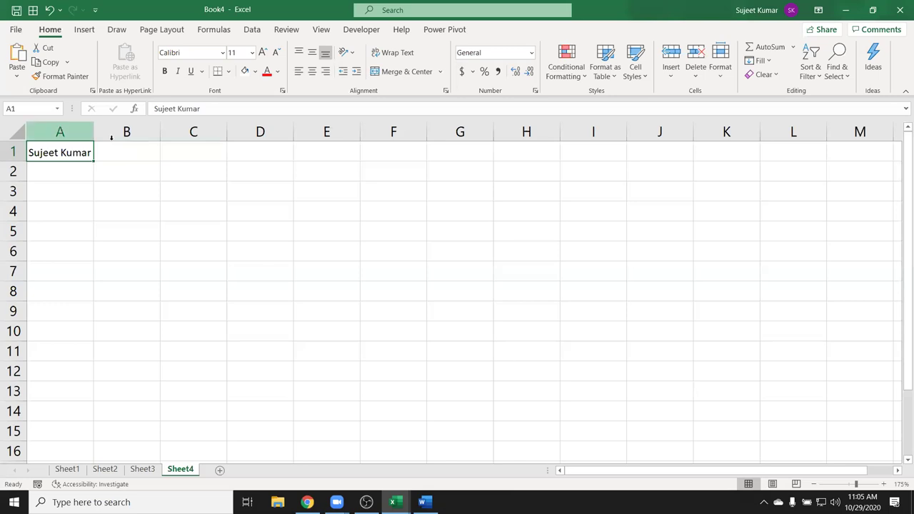
Reopen the alignment options, close them unchanged, then undo and redo the last action.
{"action": "left_click", "coordinate": [443, 92]}
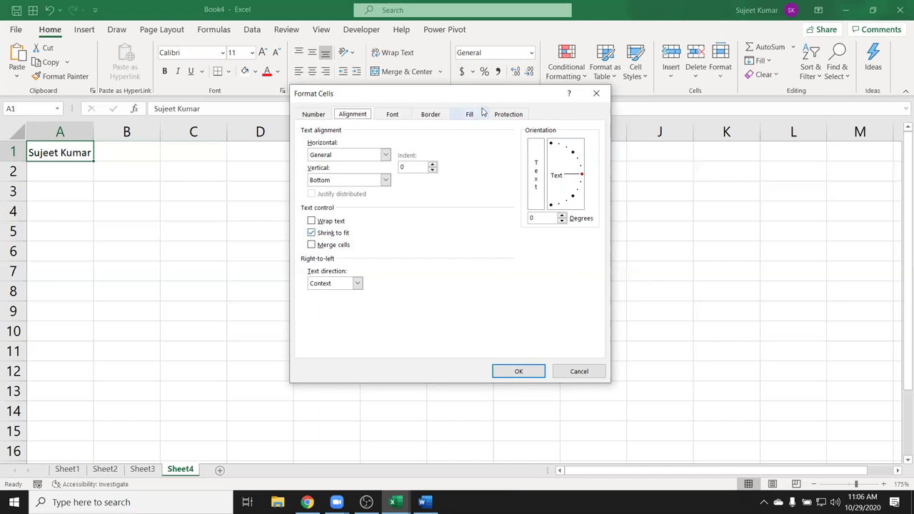
{"action": "left_click_drag", "start_coordinate": [469, 98], "coordinate": [402, 96]}
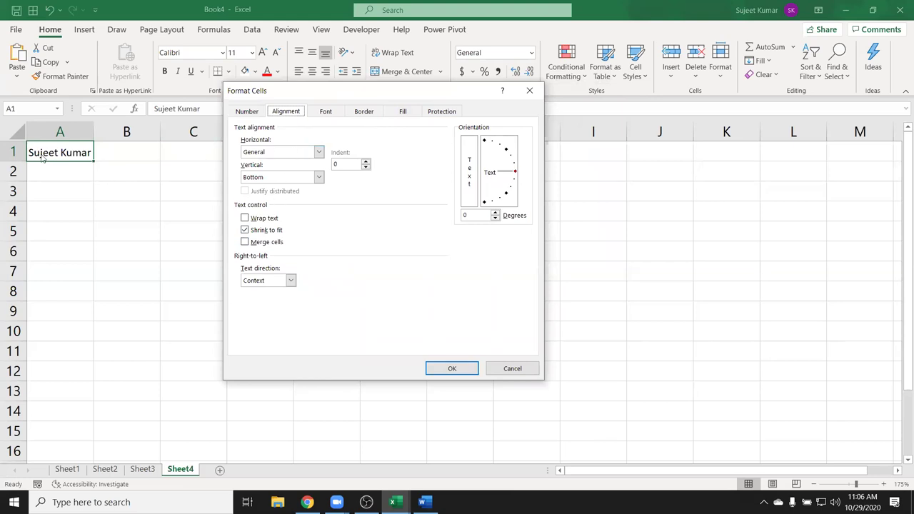
{"action": "left_click", "coordinate": [529, 91]}
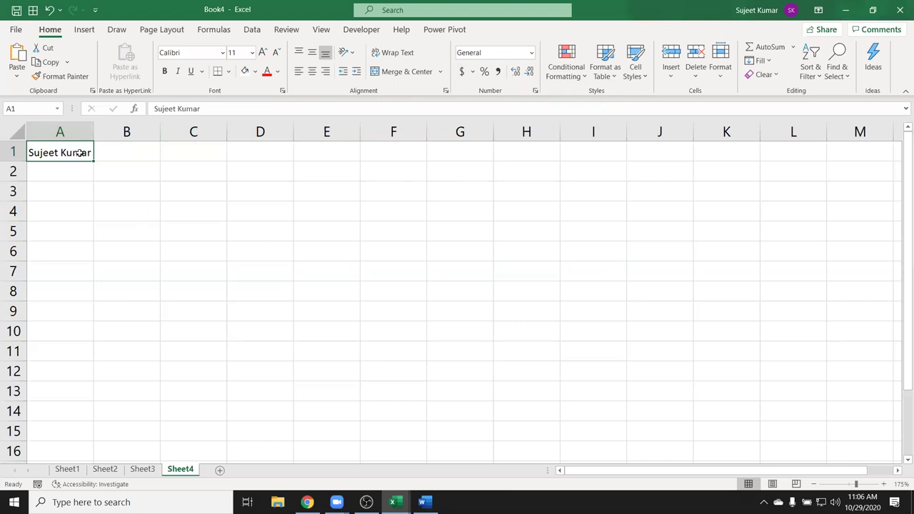
{"action": "key", "text": "ctrl+z"}
{"action": "key", "text": "ctrl+y"}
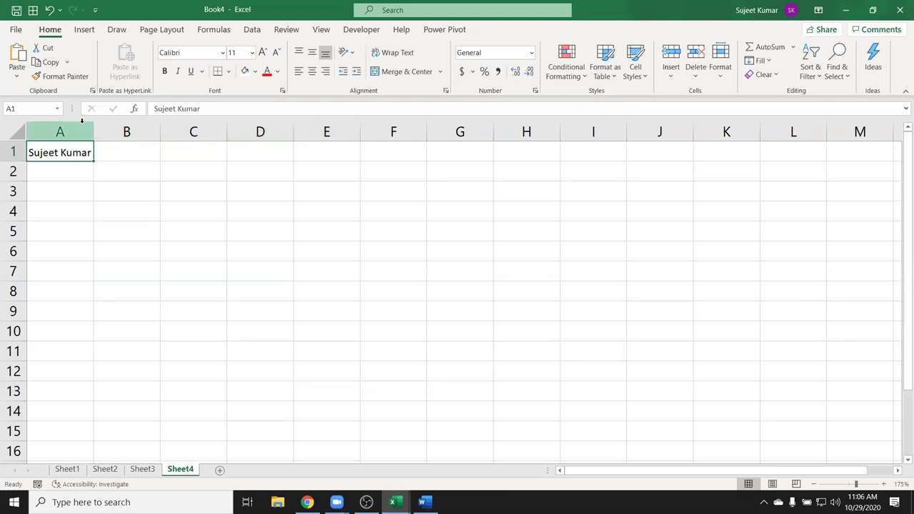
Widen column A and clear the name from cell A1.
{"action": "left_click_drag", "start_coordinate": [94, 132], "coordinate": [122, 132]}
{"action": "left_click", "coordinate": [116, 132]}
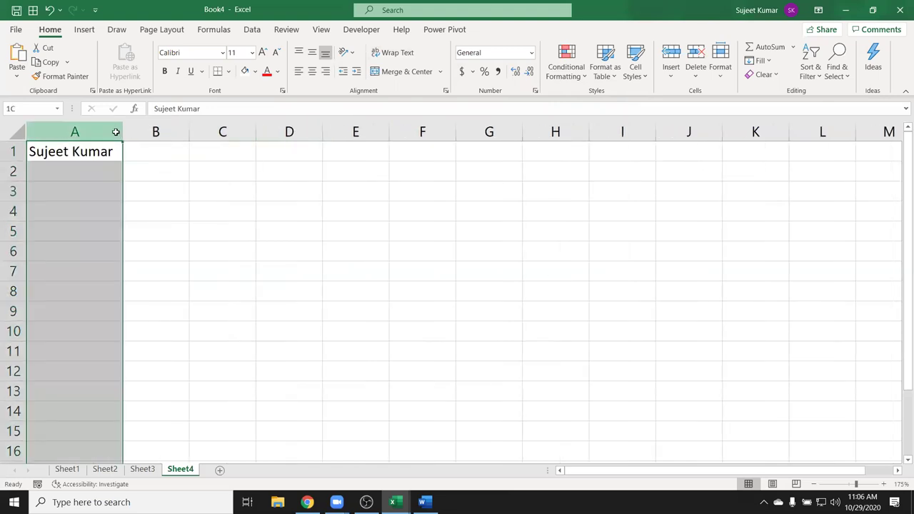
{"action": "left_click", "coordinate": [107, 143]}
{"action": "key", "text": "Delete"}
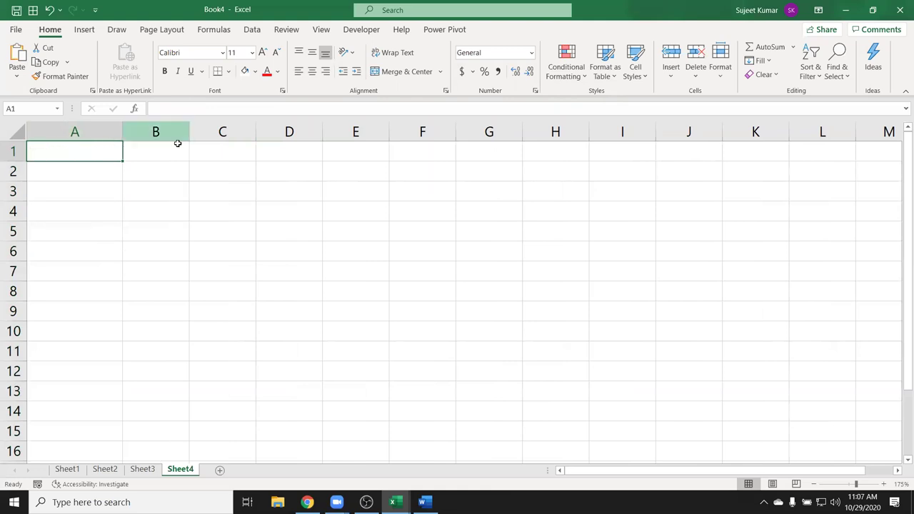
{"action": "left_click", "coordinate": [111, 195]}
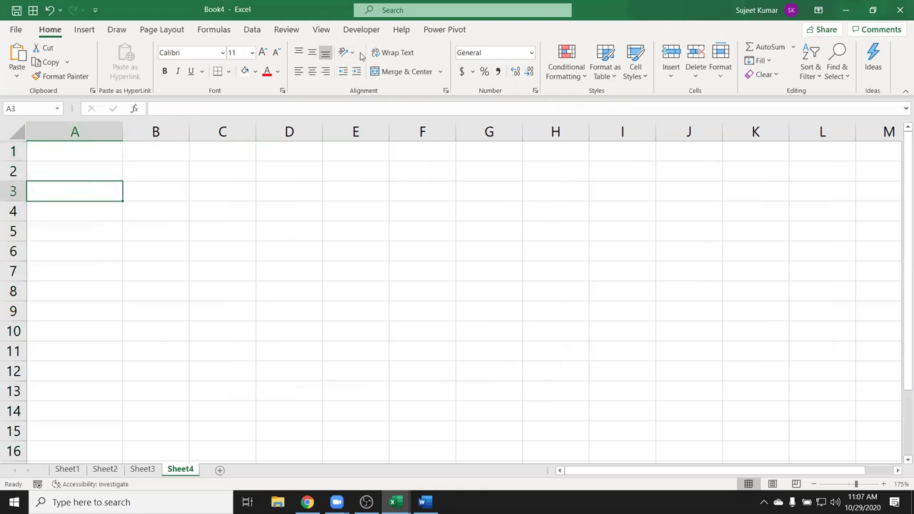
{"action": "left_click_drag", "start_coordinate": [222, 172], "coordinate": [556, 271]}
{"action": "left_click", "coordinate": [402, 71]}
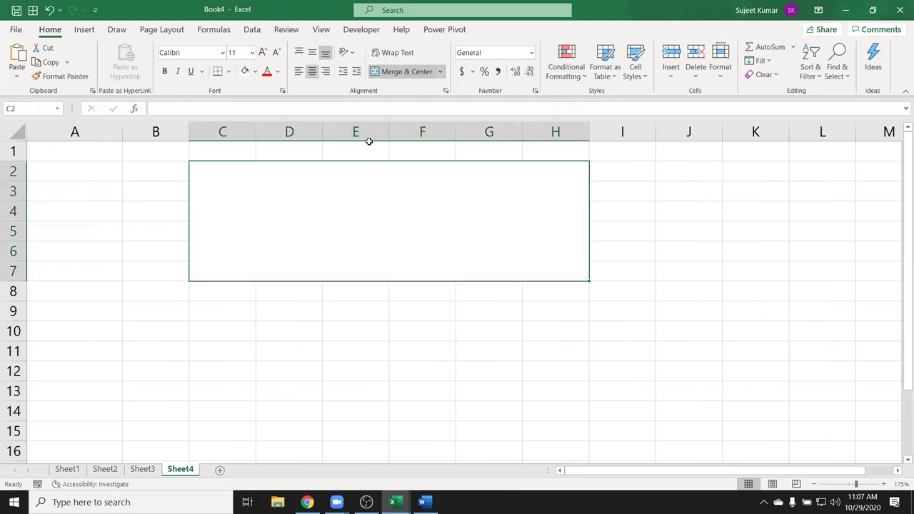
{"action": "key", "text": "ctrl+z"}
{"action": "left_click", "coordinate": [440, 72]}
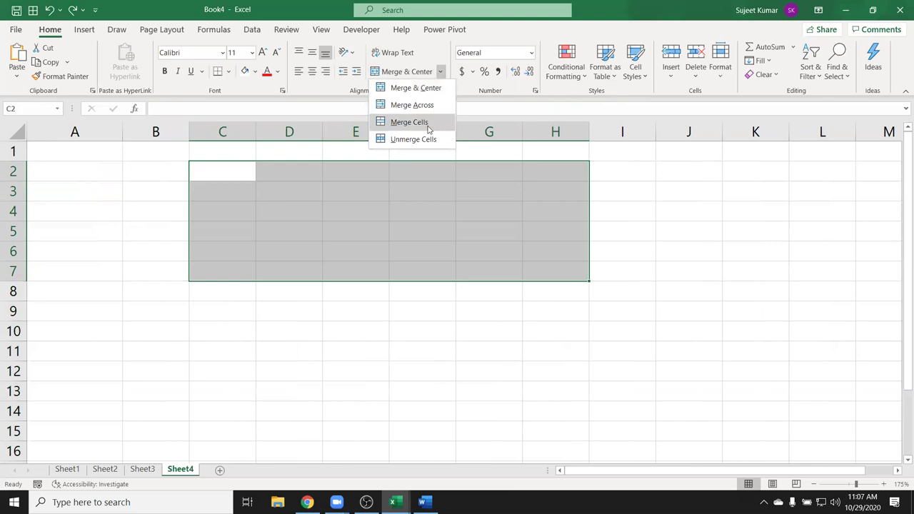
{"action": "left_click", "coordinate": [428, 89]}
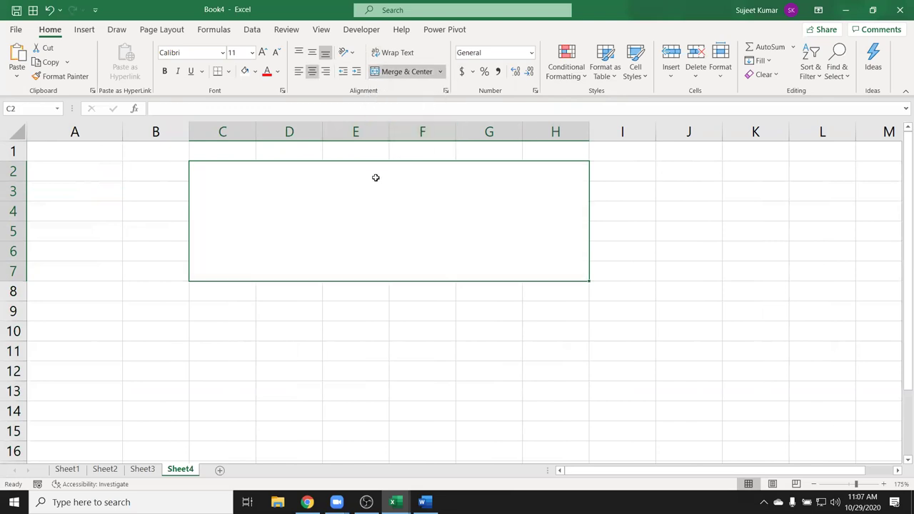
{"action": "type", "text": "asdsa"}
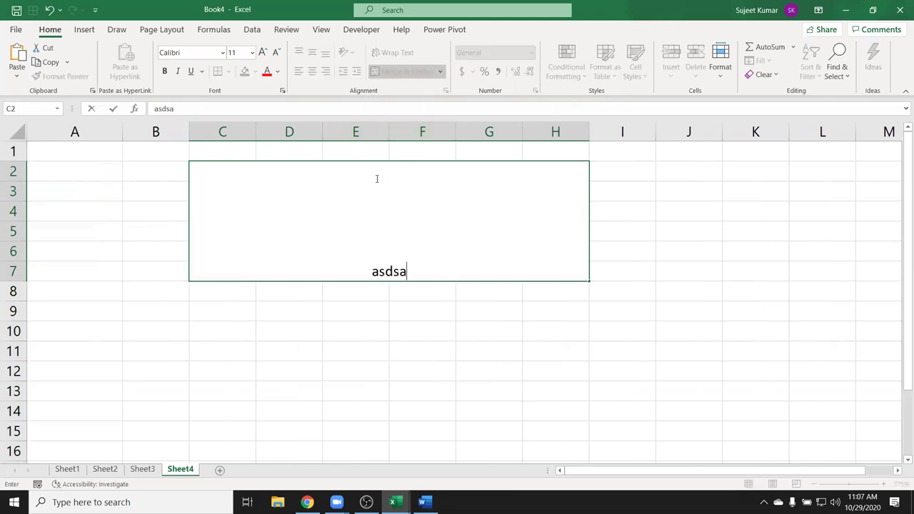
{"action": "key", "text": "Escape"}
{"action": "key", "text": "ctrl+z"}
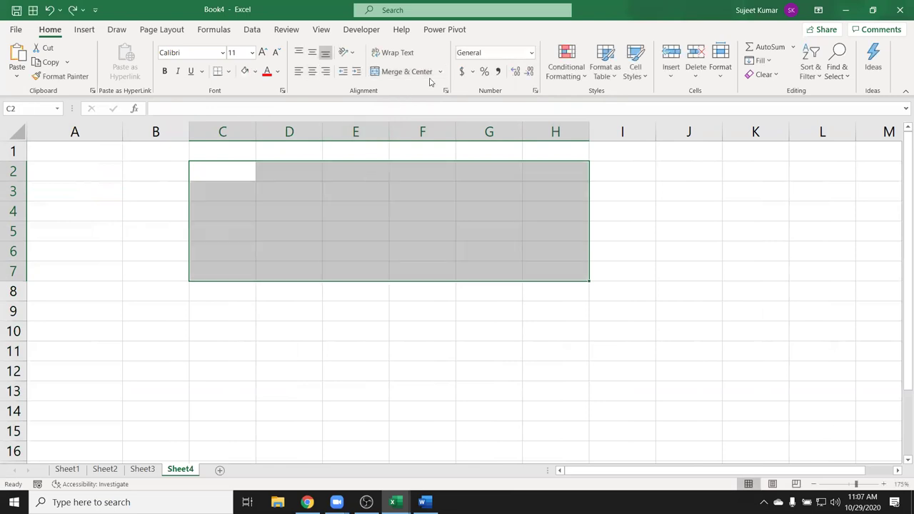
{"action": "left_click", "coordinate": [439, 72]}
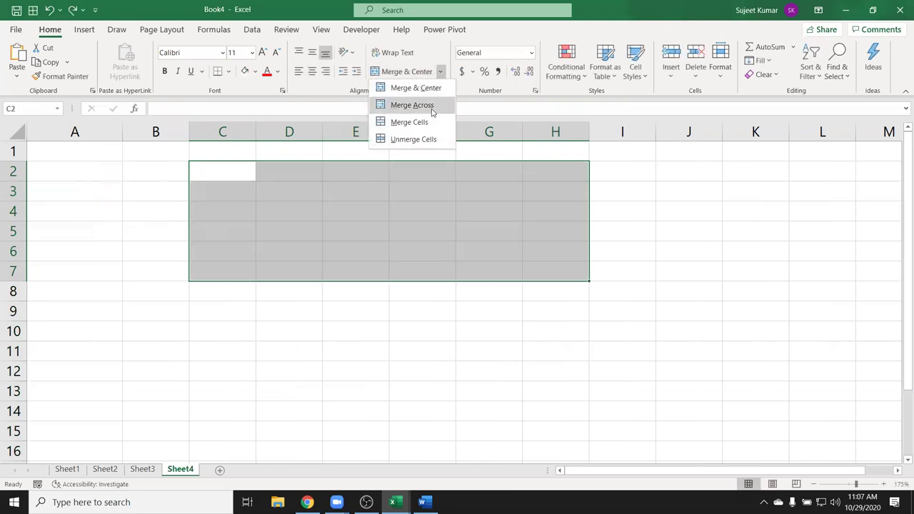
{"action": "left_click", "coordinate": [431, 105]}
{"action": "key", "text": "shift+Up"}
{"action": "key", "text": "shift+Up"}
{"action": "left_click", "coordinate": [348, 170]}
{"action": "left_click", "coordinate": [334, 197]}
{"action": "left_click", "coordinate": [328, 218]}
{"action": "left_click", "coordinate": [328, 235]}
{"action": "left_click", "coordinate": [329, 246]}
{"action": "left_click", "coordinate": [322, 270]}
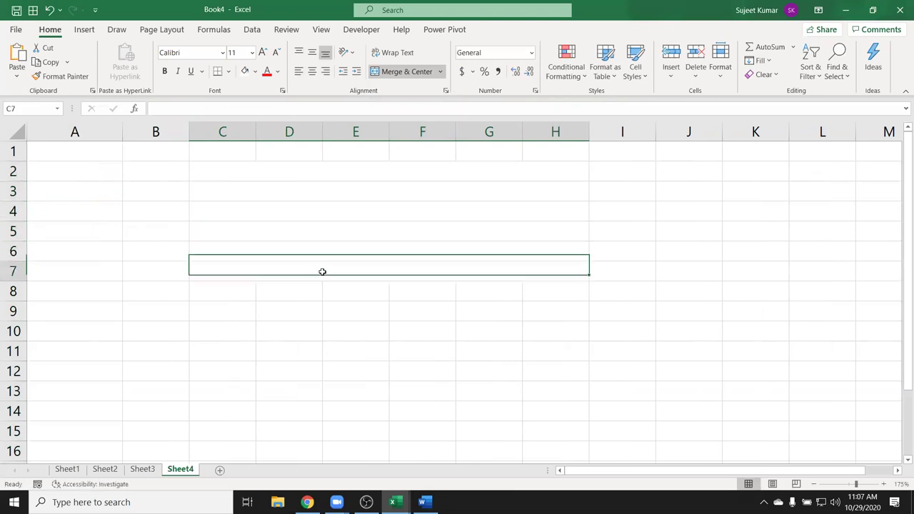
{"action": "key", "text": "ctrl+z"}
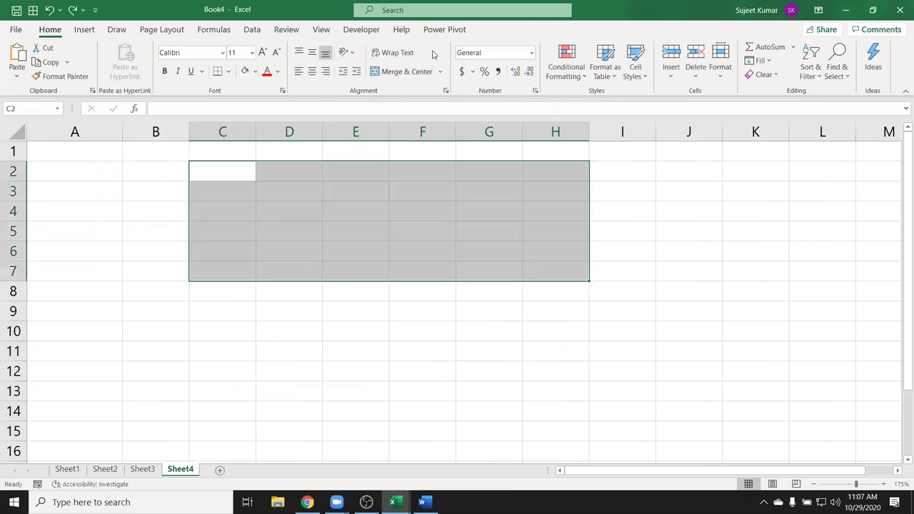
{"action": "left_click", "coordinate": [440, 72]}
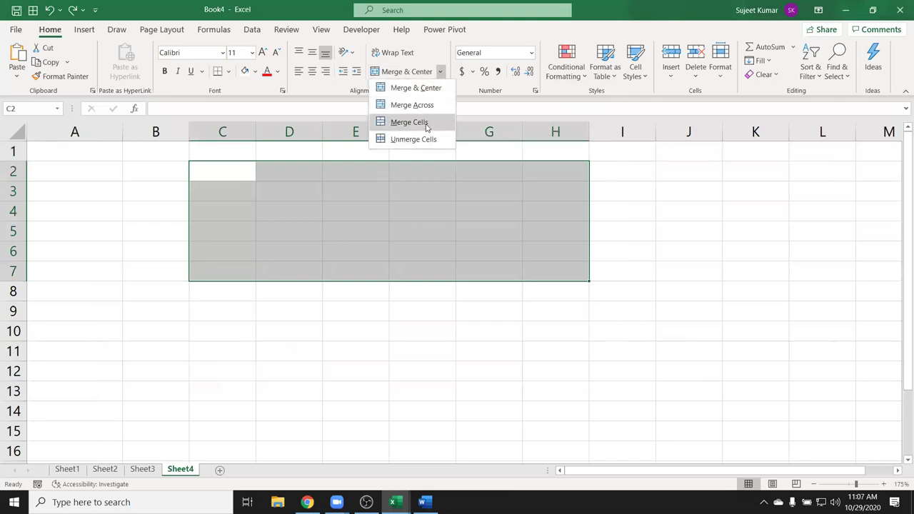
{"action": "left_click", "coordinate": [427, 127]}
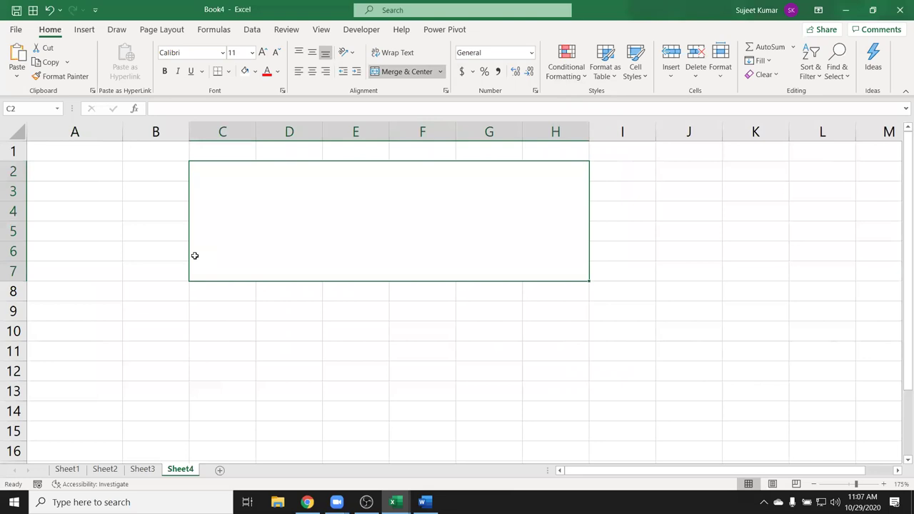
{"action": "key", "text": "ctrl+z"}
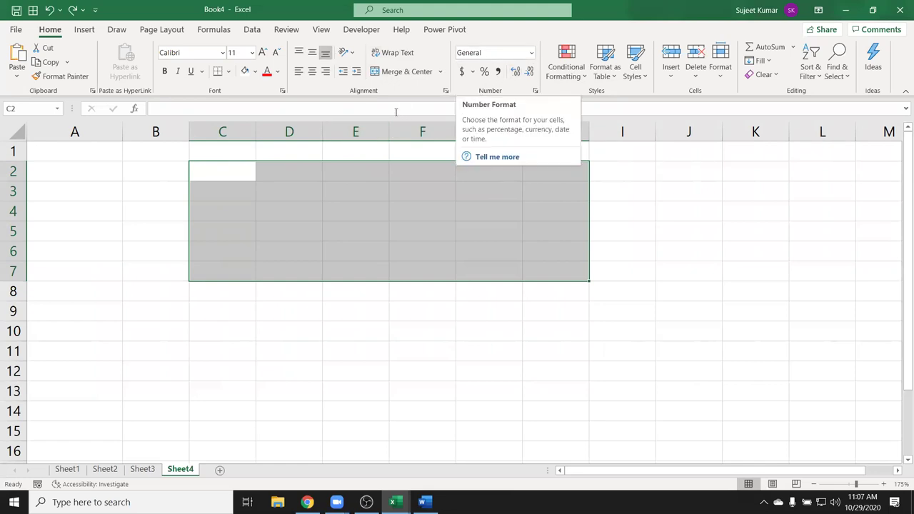
Enter 13343 in cell B2.
{"action": "left_click", "coordinate": [534, 90]}
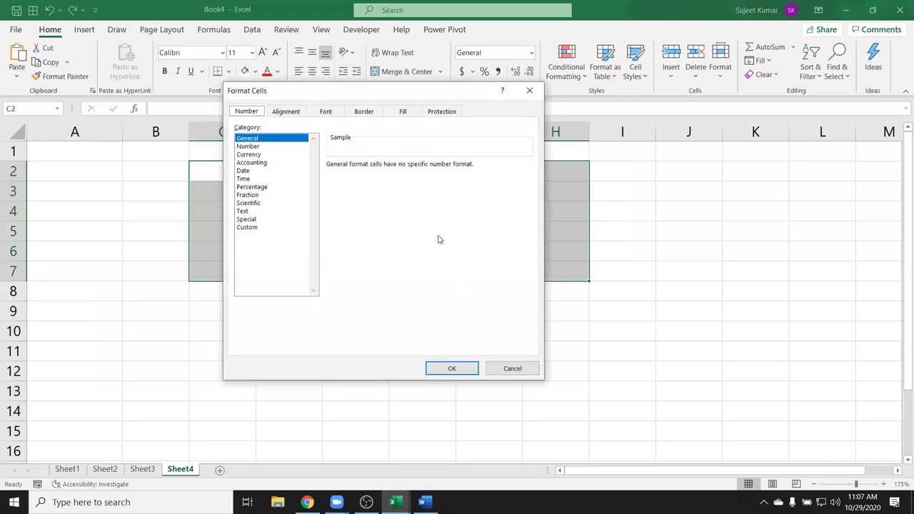
{"action": "key", "text": "Escape"}
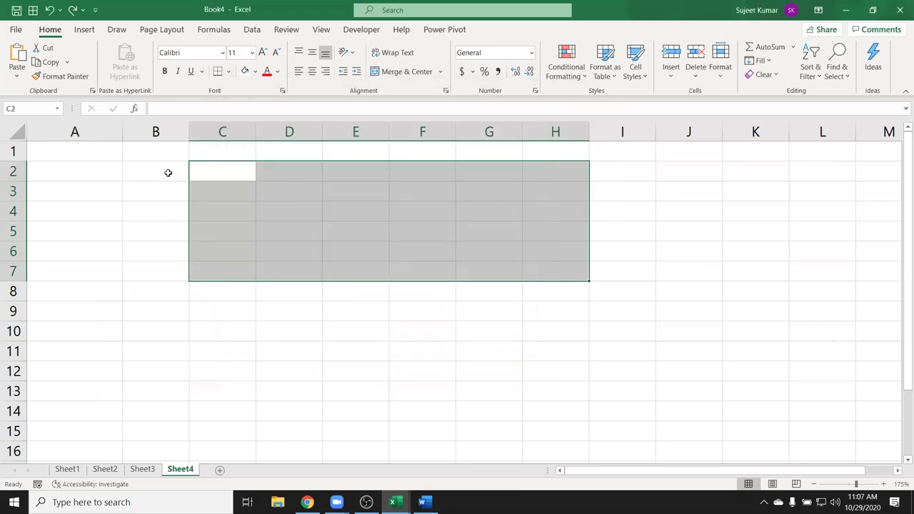
{"action": "left_click", "coordinate": [165, 172]}
{"action": "type", "text": "13343"}
{"action": "key", "text": "Return"}
{"action": "left_click", "coordinate": [165, 171]}
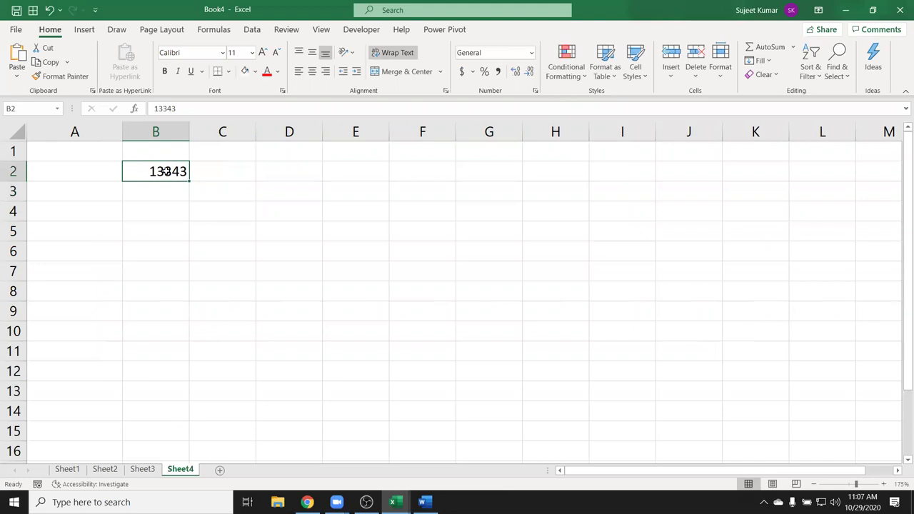
Open Format Cells for B2 and look through the Border and Protection tabs.
{"action": "left_click", "coordinate": [534, 92]}
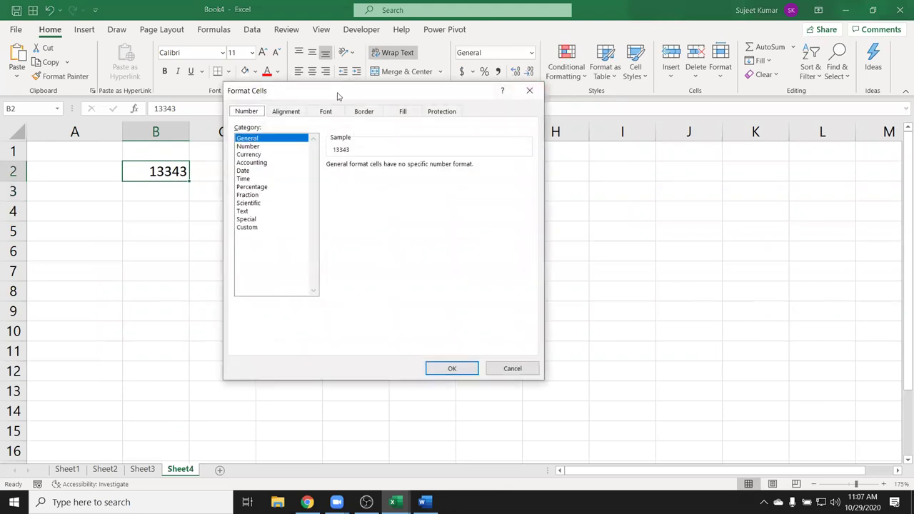
{"action": "left_click_drag", "start_coordinate": [335, 90], "coordinate": [457, 108]}
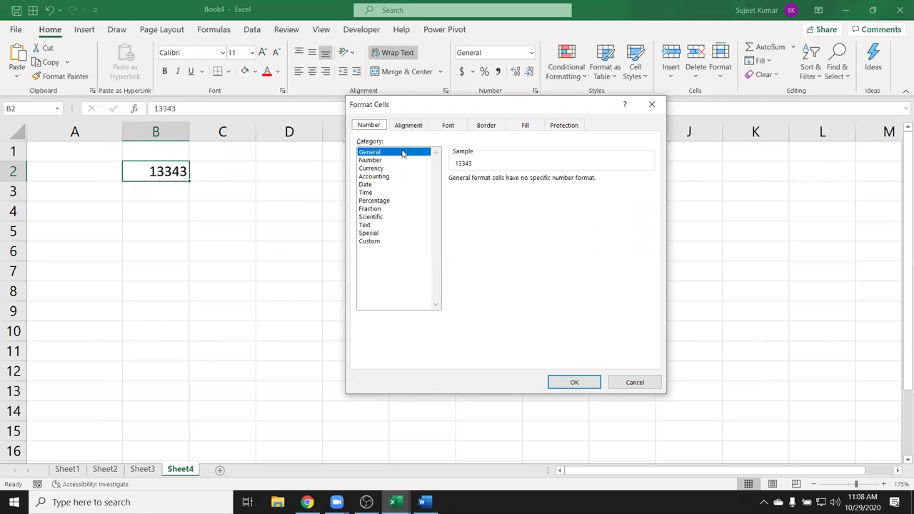
{"action": "left_click", "coordinate": [483, 127]}
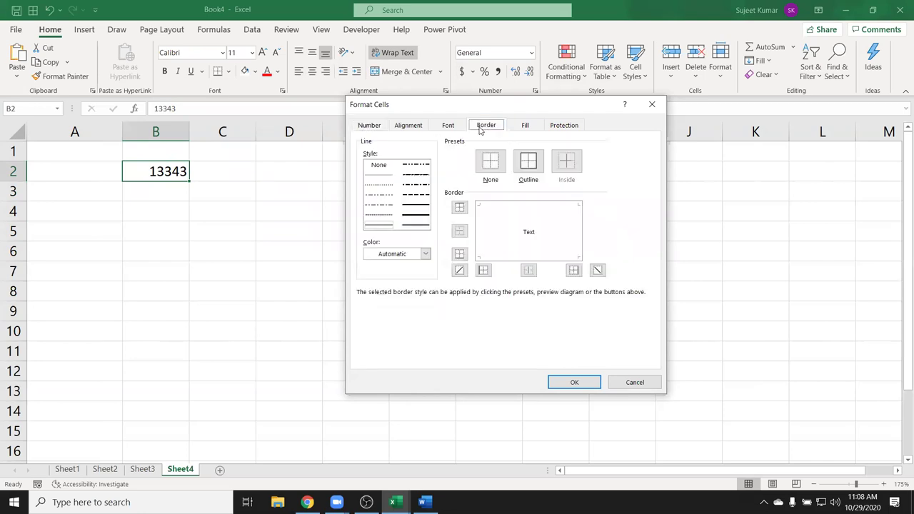
{"action": "left_click", "coordinate": [382, 124]}
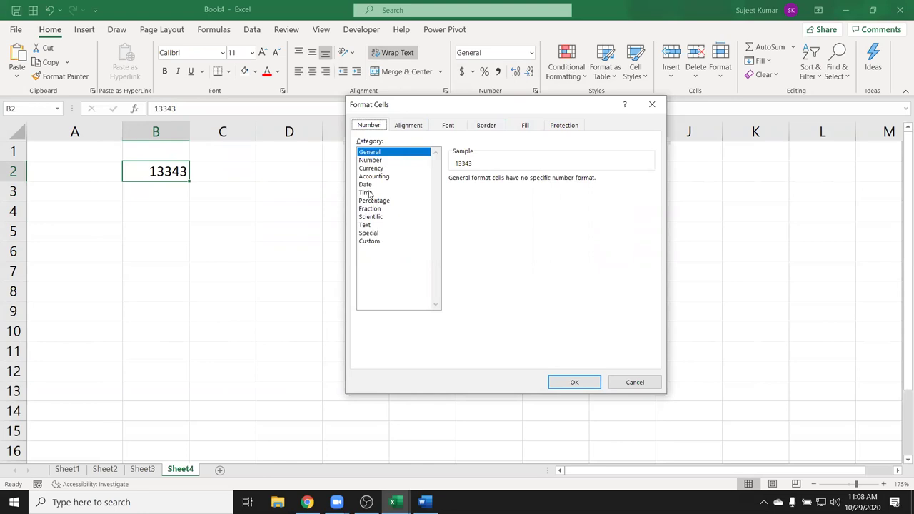
{"action": "left_click", "coordinate": [493, 127]}
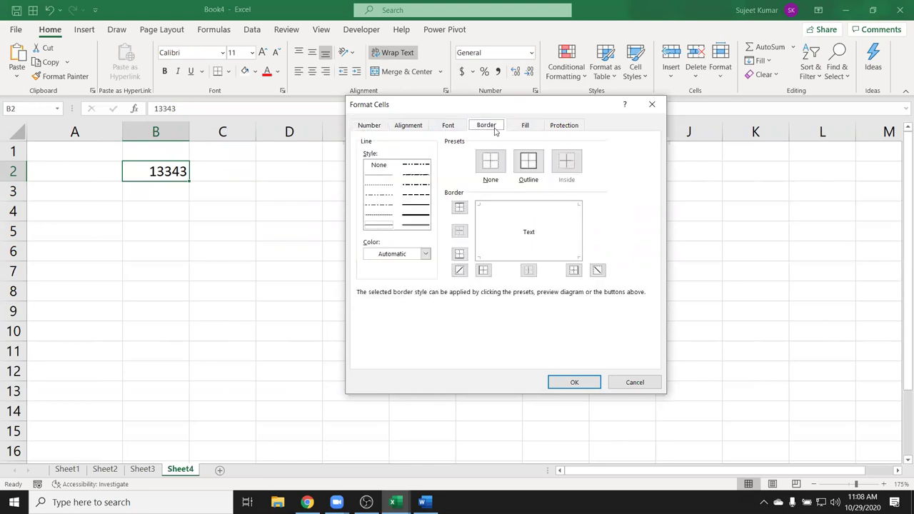
{"action": "left_click", "coordinate": [566, 126]}
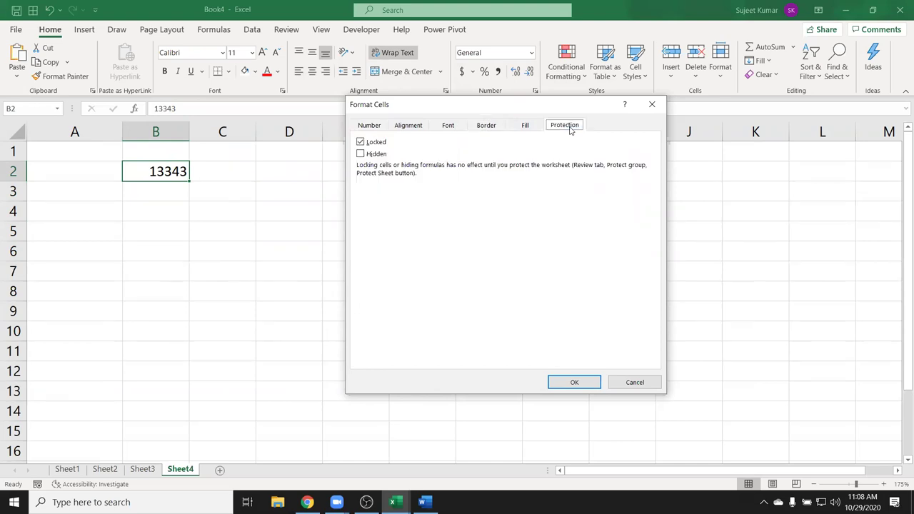
{"action": "left_click", "coordinate": [362, 128]}
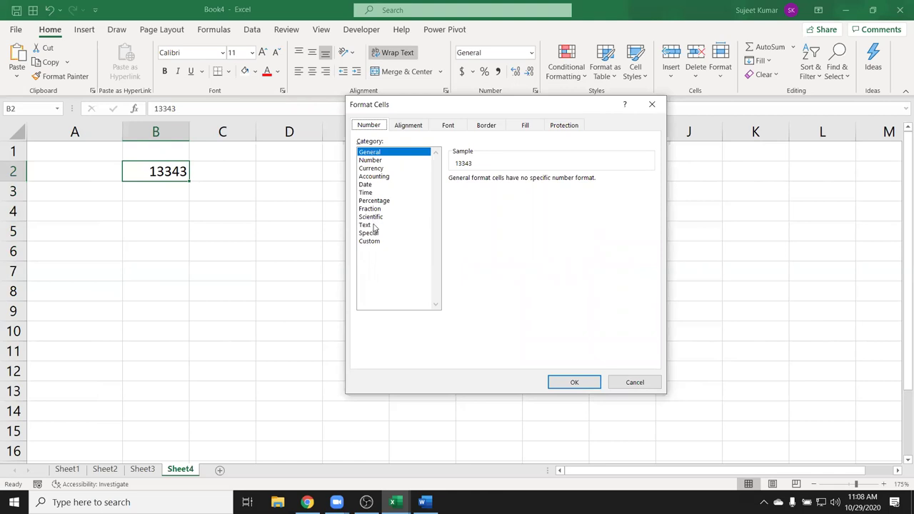
Try Number's negative-number styles, then choose Currency, previewing $13,343.00.
{"action": "left_click", "coordinate": [370, 161]}
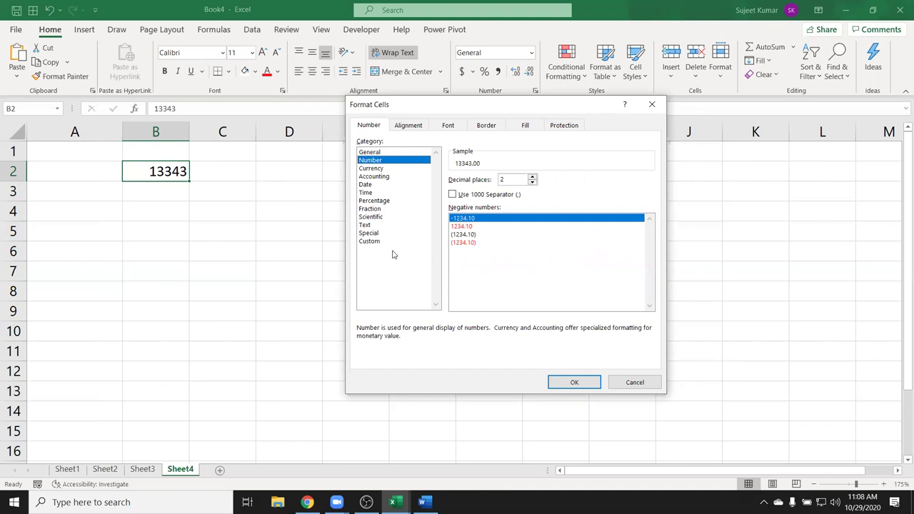
{"action": "left_click", "coordinate": [461, 226]}
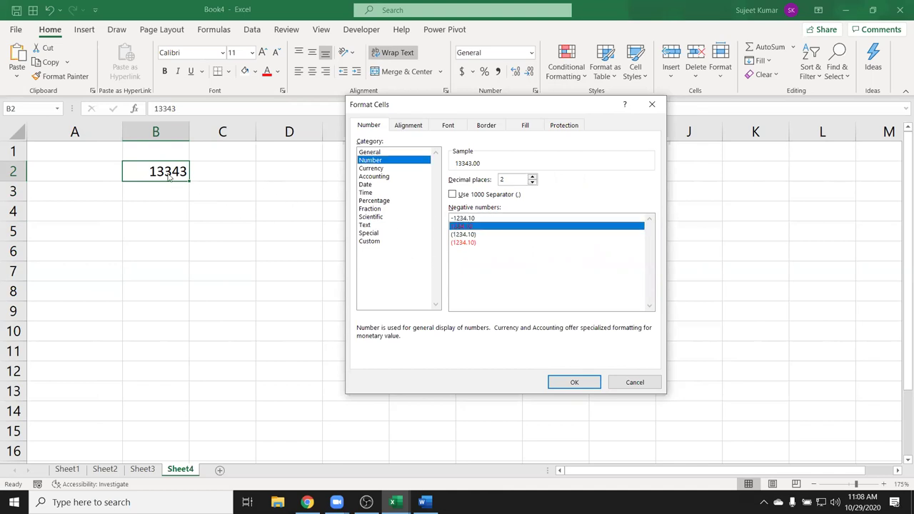
{"action": "left_click", "coordinate": [454, 235]}
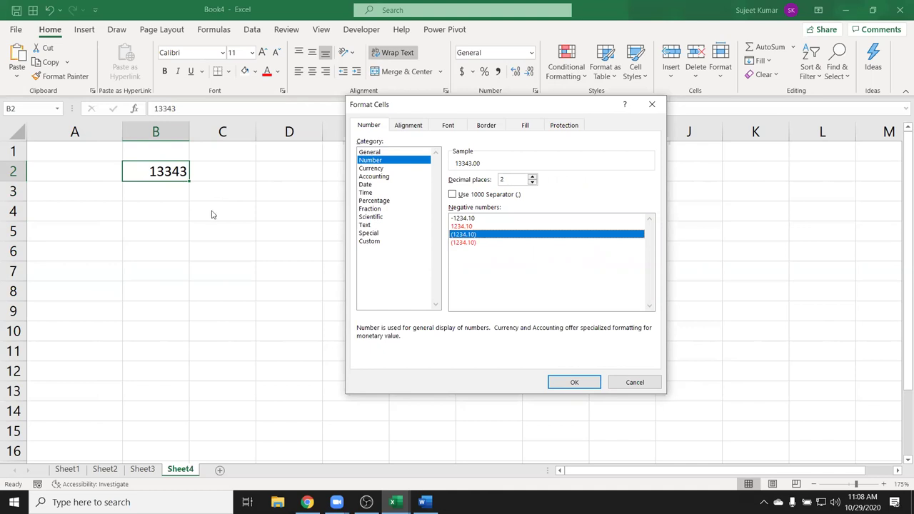
{"action": "left_click", "coordinate": [455, 245]}
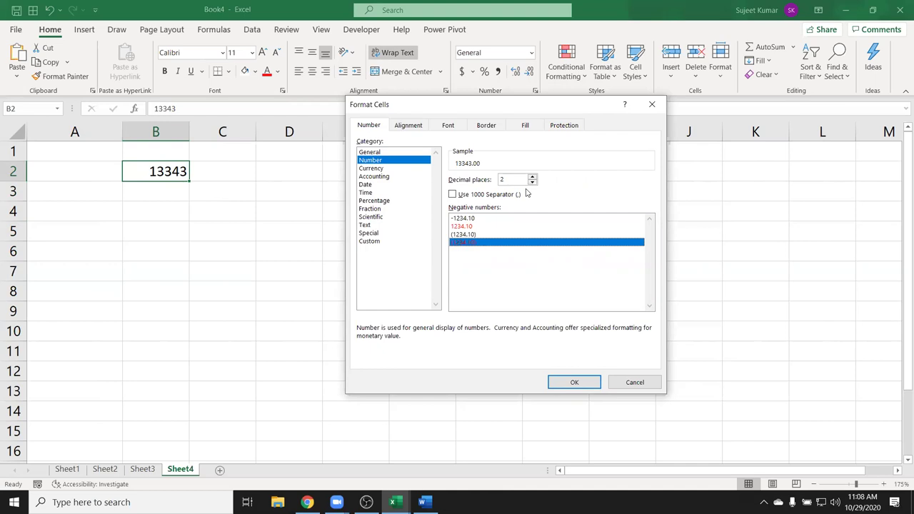
{"action": "left_click", "coordinate": [371, 168]}
Browse the Currency symbol list, trying INR, then set the symbol to None.
{"action": "left_click", "coordinate": [483, 195]}
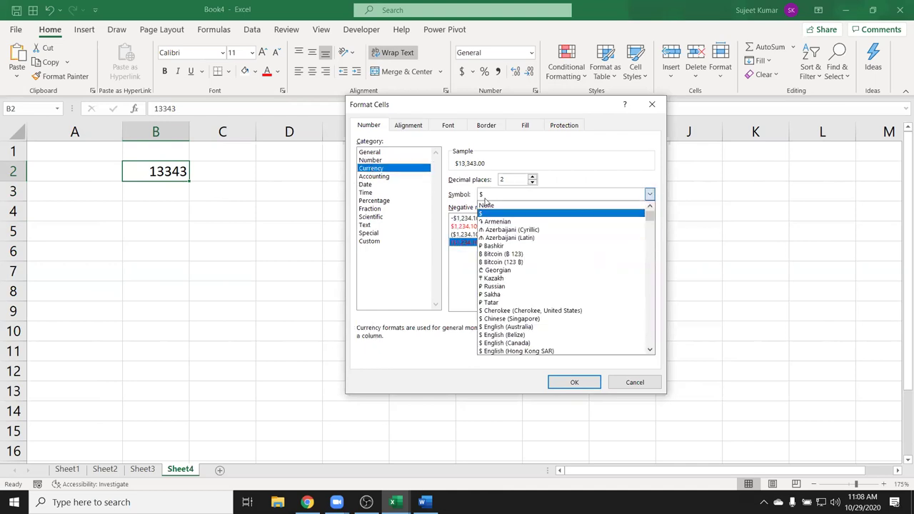
{"action": "type", "text": "INR"}
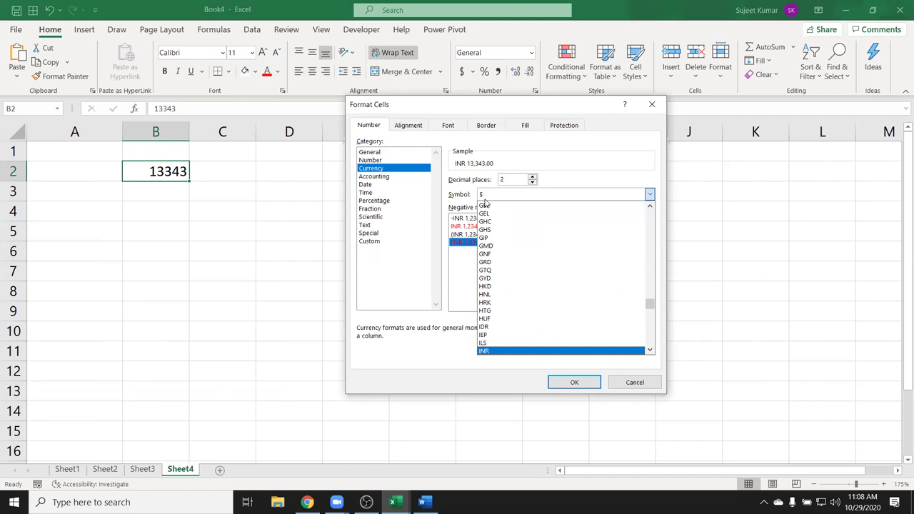
{"action": "key", "text": "Escape"}
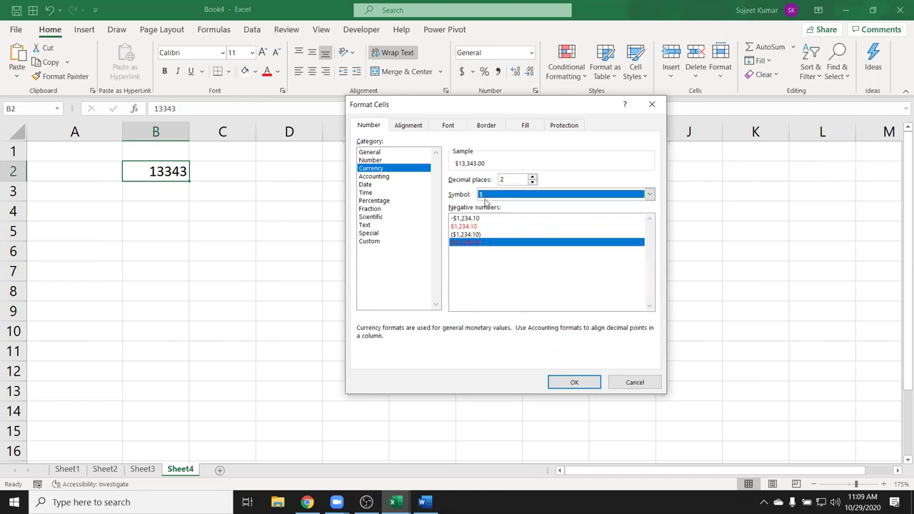
{"action": "left_click", "coordinate": [483, 195]}
{"action": "scroll", "coordinate": [483, 203], "scroll_direction": "up", "scroll_amount": 1}
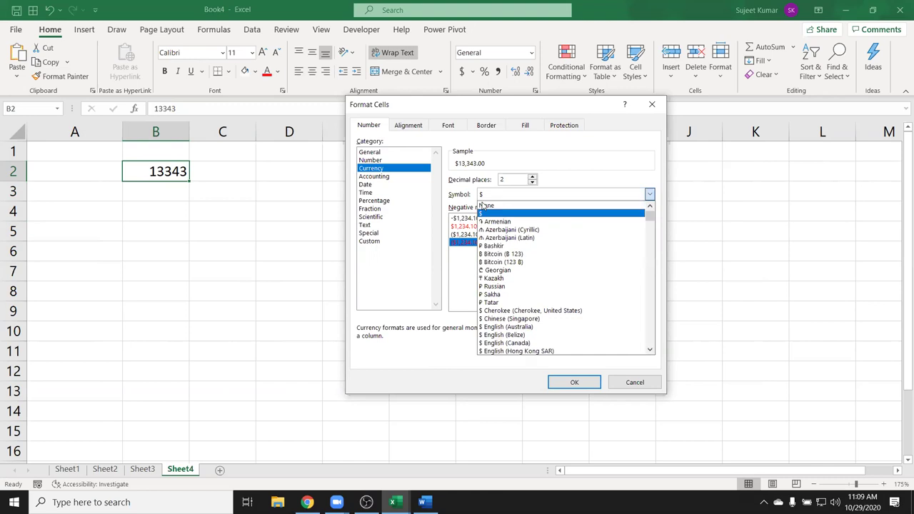
{"action": "left_click", "coordinate": [484, 206]}
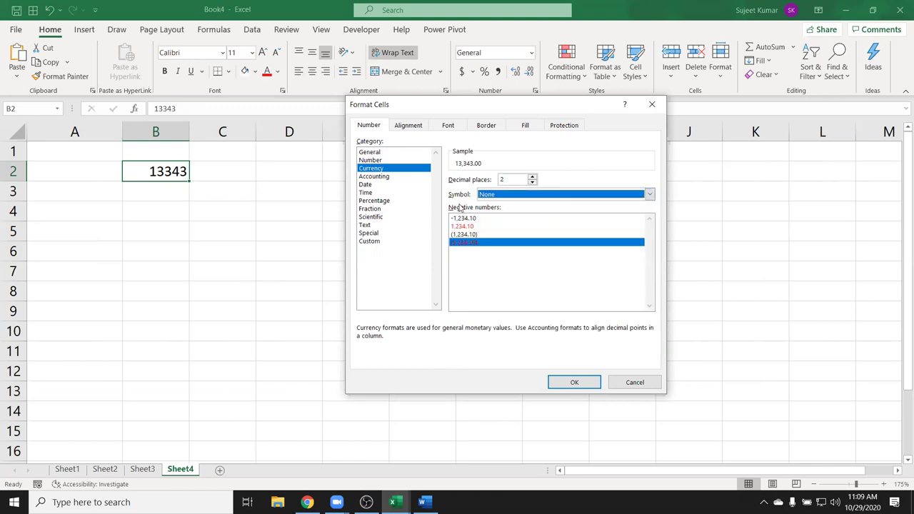
Compare the Accounting and Date categories, then cancel Format Cells without applying anything.
{"action": "left_click", "coordinate": [380, 177]}
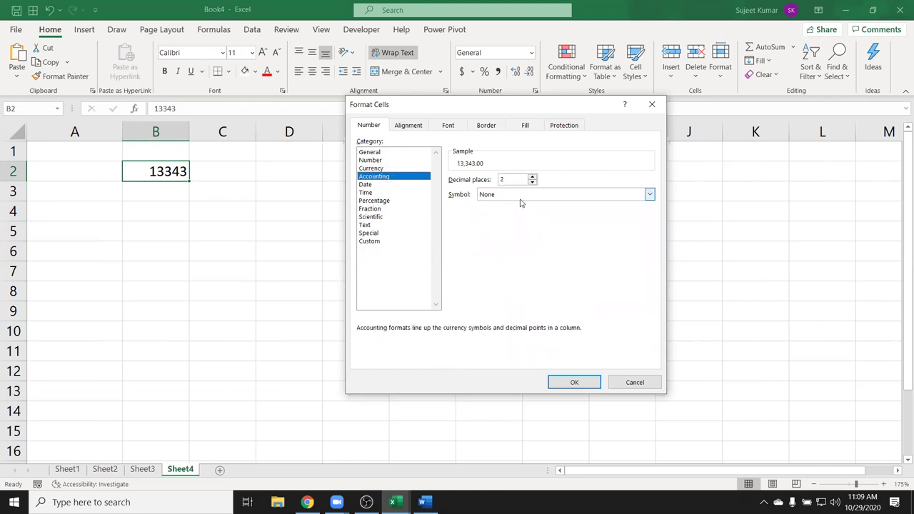
{"action": "left_click", "coordinate": [520, 199]}
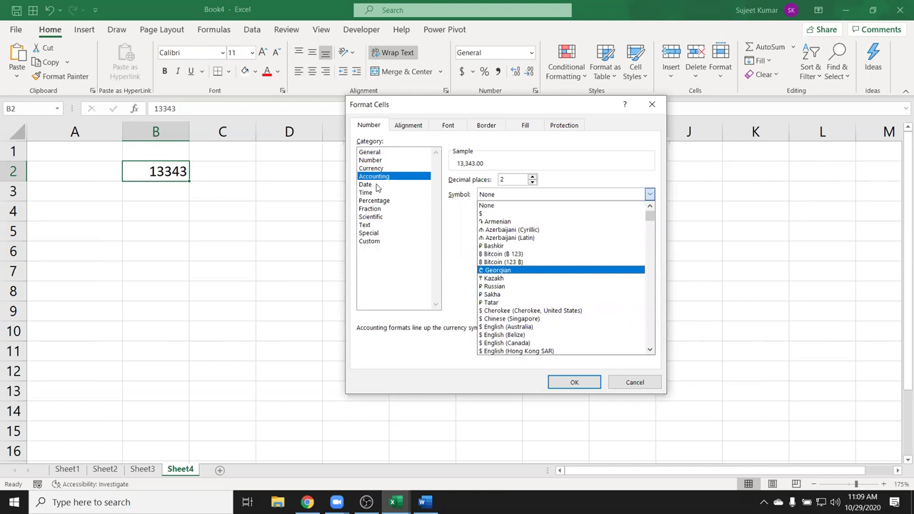
{"action": "left_click", "coordinate": [377, 187]}
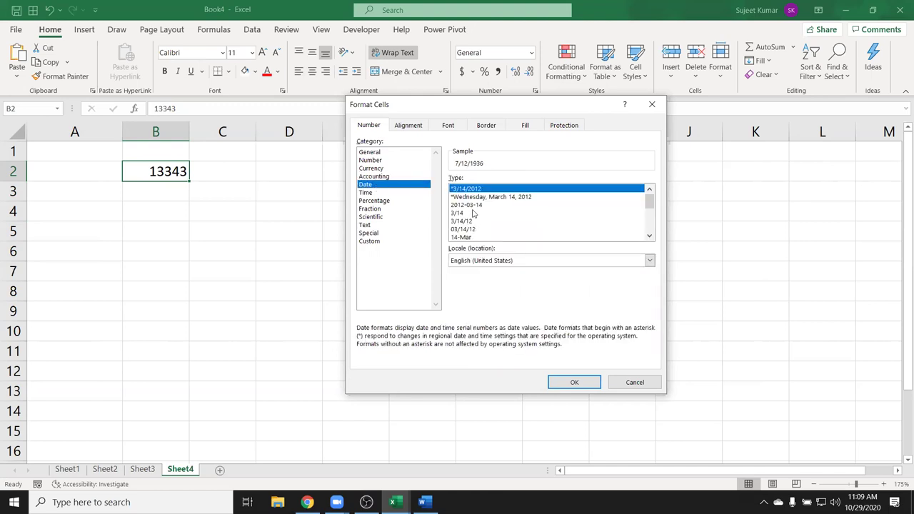
{"action": "mouse_move", "coordinate": [650, 202]}
{"action": "left_mouse_down"}
{"action": "mouse_move", "coordinate": [652, 242]}
{"action": "mouse_move", "coordinate": [650, 205]}
{"action": "left_mouse_up"}
{"action": "left_click", "coordinate": [384, 177]}
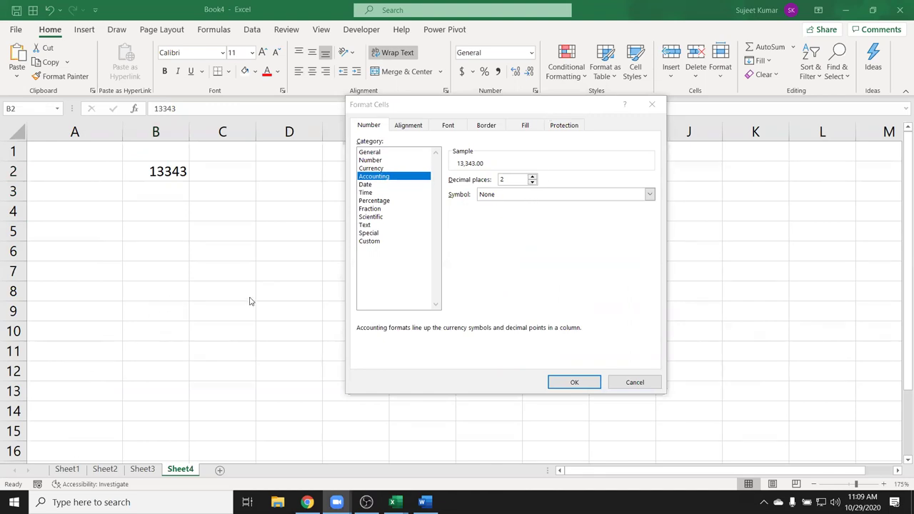
{"action": "left_click", "coordinate": [484, 114]}
{"action": "key", "text": "Escape"}
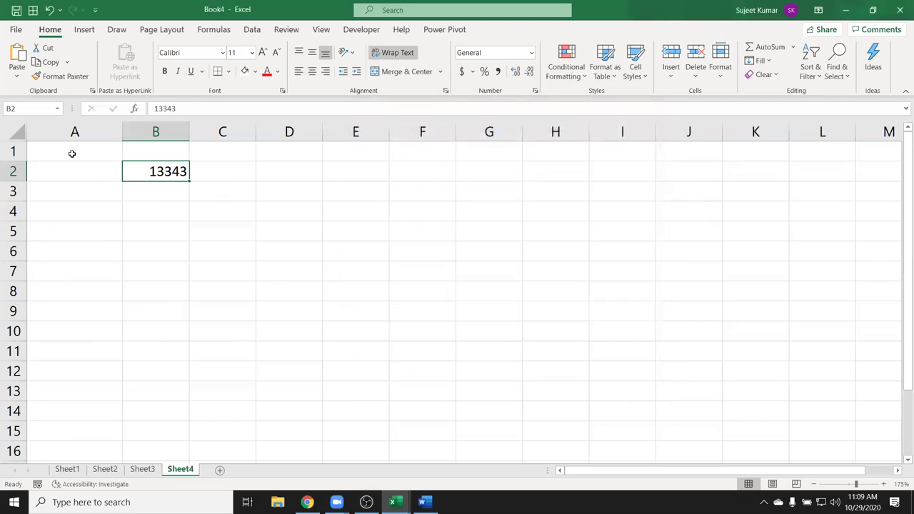
Clear 13343 from B2 and enter =RANDBETWEEN(0,9) in A1.
{"action": "key", "text": "Delete"}
{"action": "left_click", "coordinate": [60, 150]}
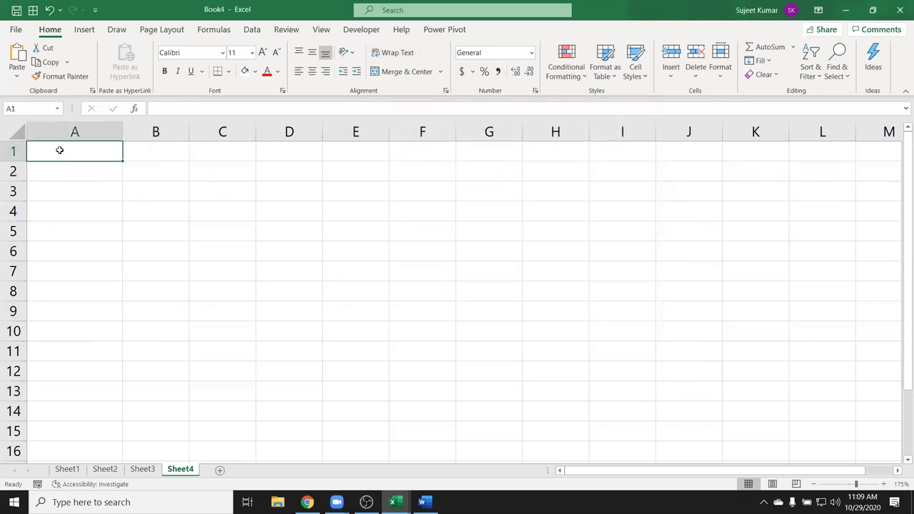
{"action": "type", "text": "=ra"}
{"action": "key", "text": "Down"}
{"action": "key", "text": "Down"}
{"action": "key", "text": "Down"}
{"action": "key", "text": "Tab"}
{"action": "type", "text": "10,"}
{"action": "key", "text": "BackSpace"}
{"action": "key", "text": "BackSpace"}
{"action": "key", "text": "BackSpace"}
{"action": "key", "text": "BackSpace"}
{"action": "type", "text": "("}
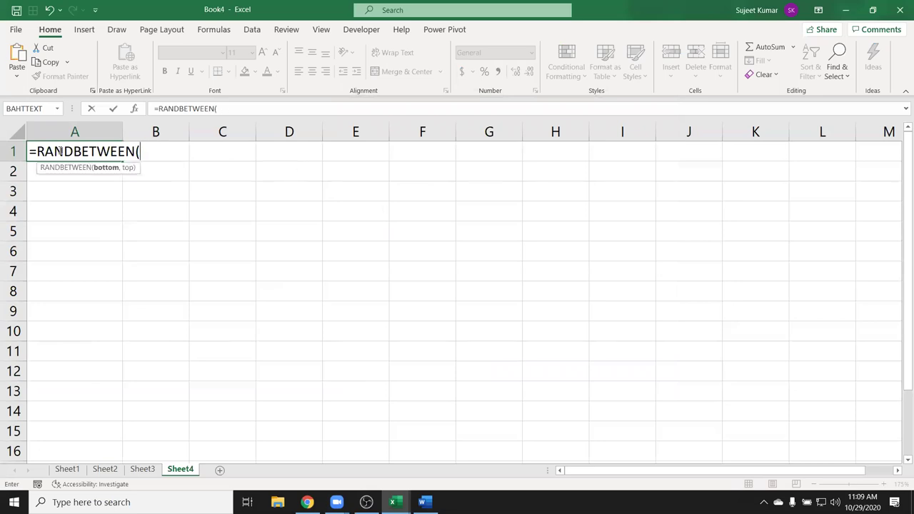
{"action": "type", "text": "0,90"}
{"action": "key", "text": "BackSpace"}
{"action": "key", "text": "Return"}
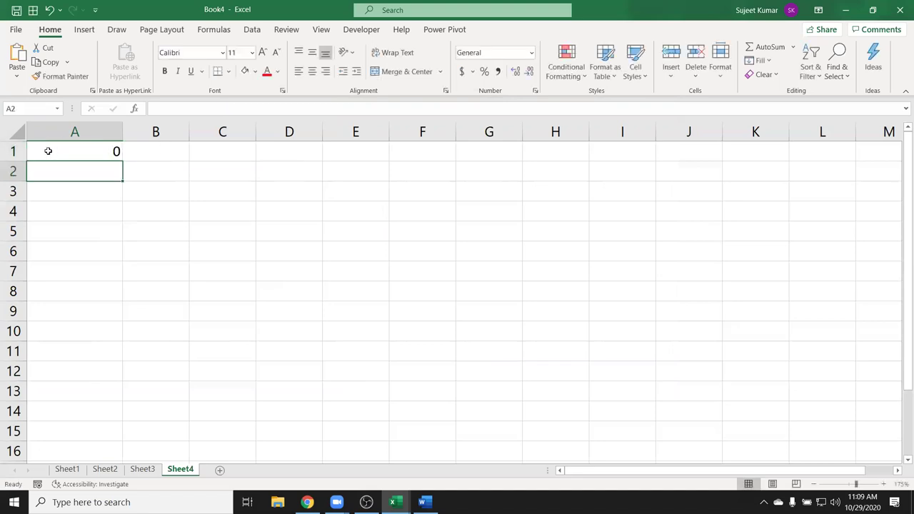
Fill the RANDBETWEEN formula across A1:I10 with Ctrl+D and Ctrl+R.
{"action": "left_click_drag", "start_coordinate": [48, 150], "coordinate": [642, 332]}
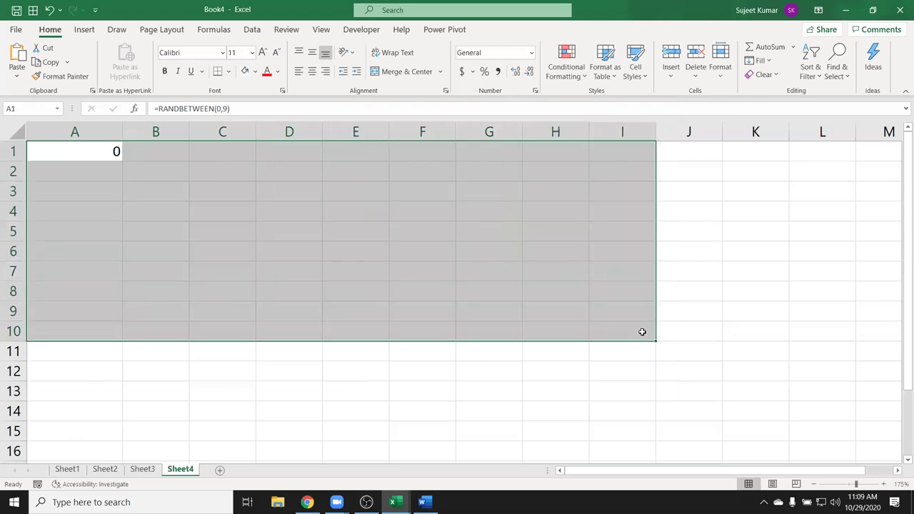
{"action": "key", "text": "ctrl+d"}
{"action": "key", "text": "ctrl+r"}
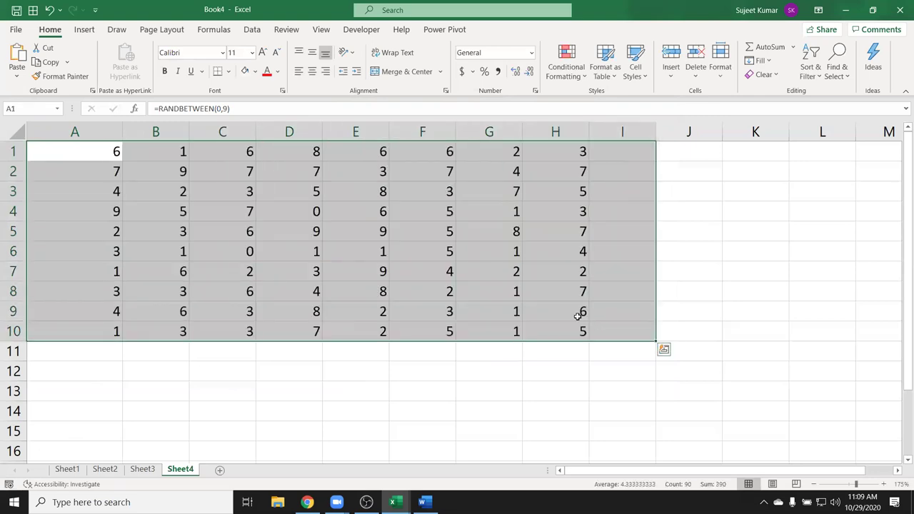
Look at the Custom format codes for the A1:I10 grid, then close Format Cells.
{"action": "right_click", "coordinate": [319, 213]}
{"action": "left_click", "coordinate": [382, 428]}
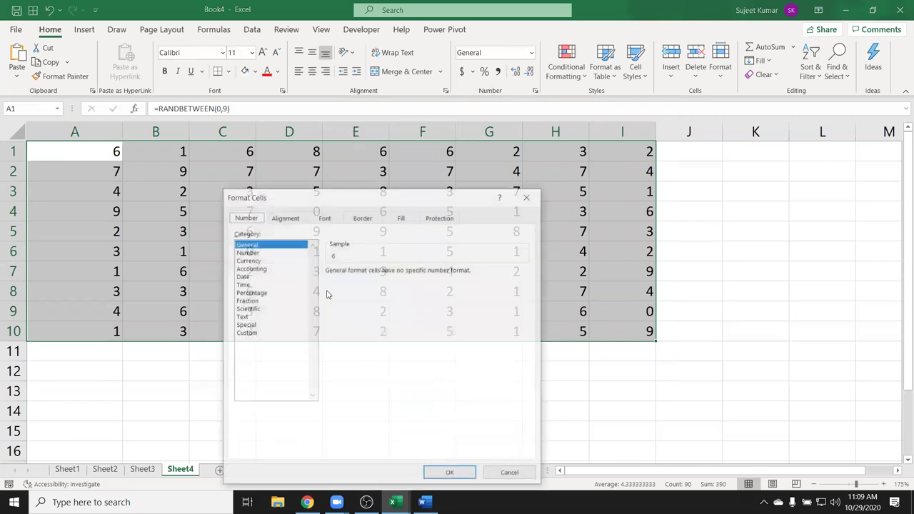
{"action": "left_click", "coordinate": [264, 334]}
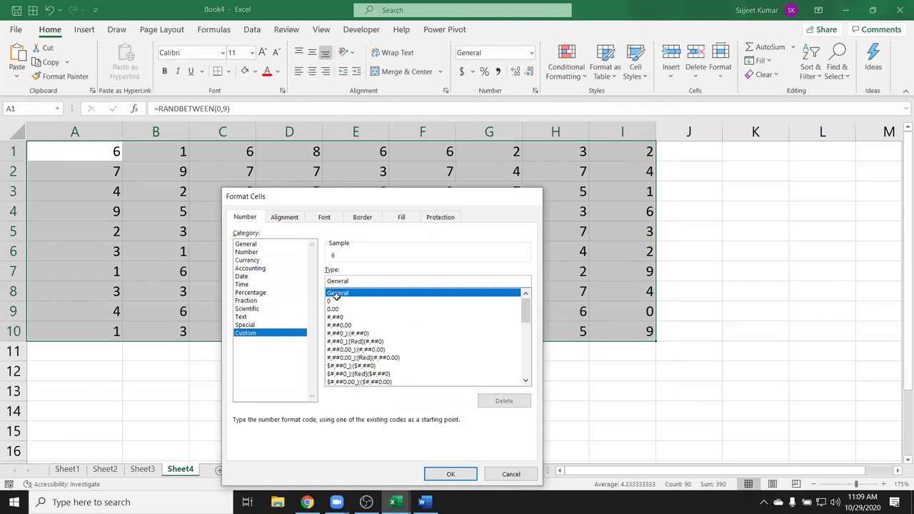
{"action": "double_click", "coordinate": [333, 297]}
Give A1:I10 Accounting format with symbol None and 0 decimal places.
{"action": "right_click", "coordinate": [183, 215]}
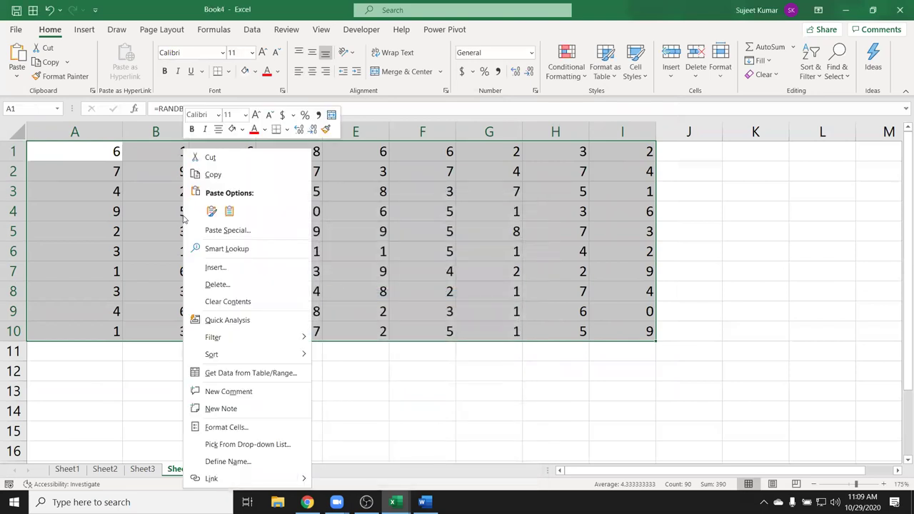
{"action": "left_click", "coordinate": [226, 427]}
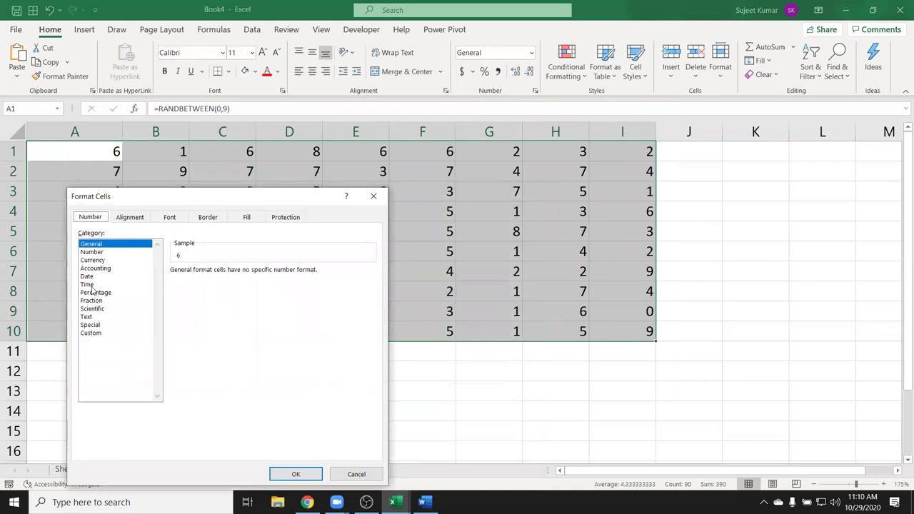
{"action": "left_click", "coordinate": [95, 269]}
{"action": "left_click", "coordinate": [227, 287]}
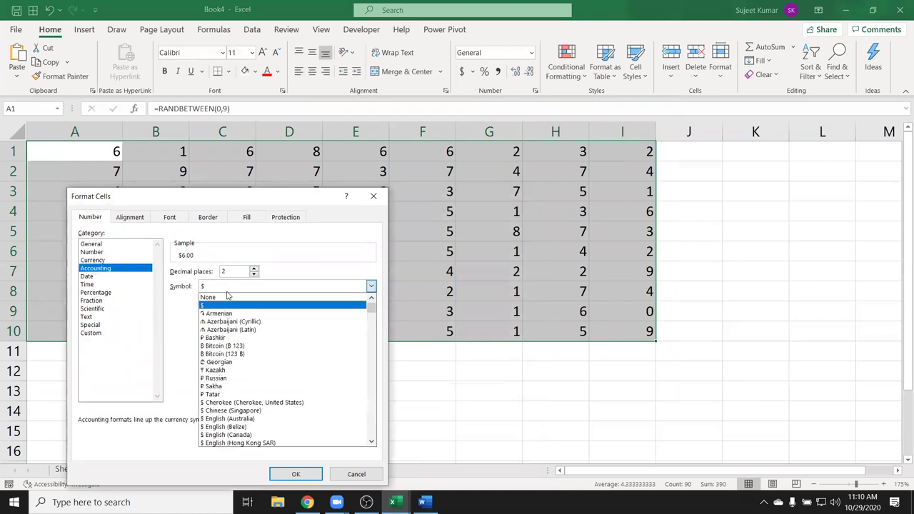
{"action": "left_click", "coordinate": [225, 297]}
{"action": "key", "text": "shift+Tab"}
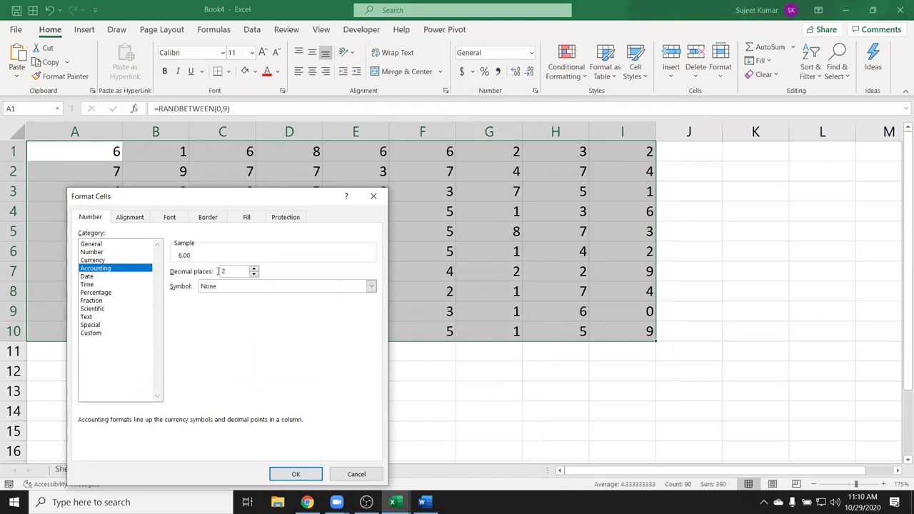
{"action": "type", "text": "0"}
{"action": "left_click", "coordinate": [295, 475]}
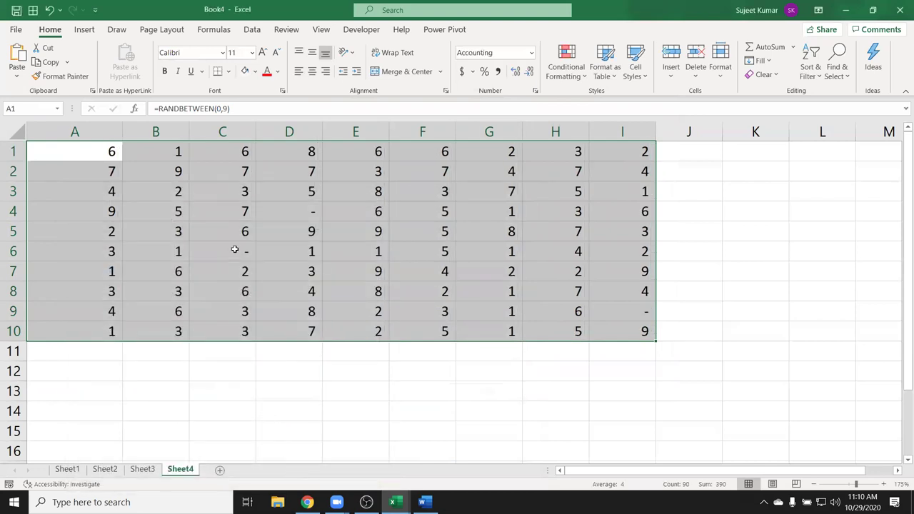
{"action": "left_click", "coordinate": [243, 250]}
{"action": "left_click", "coordinate": [300, 209]}
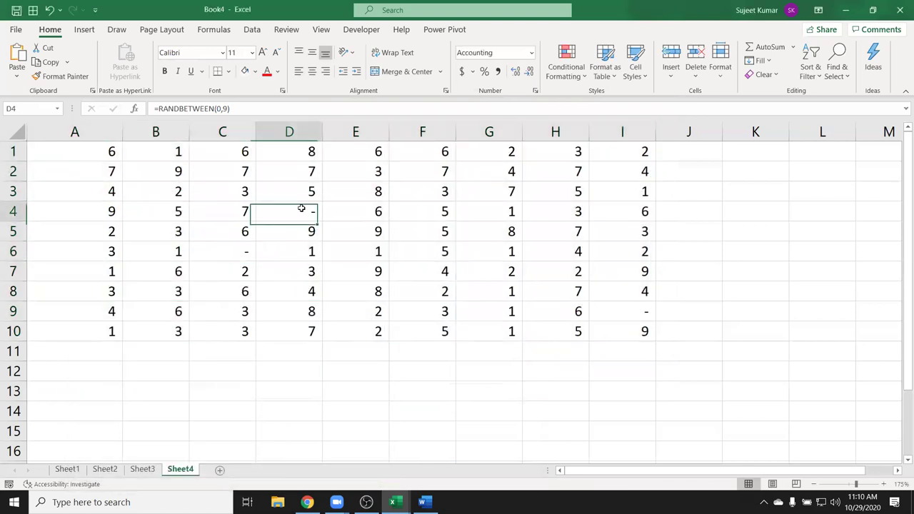
{"action": "left_click", "coordinate": [637, 315]}
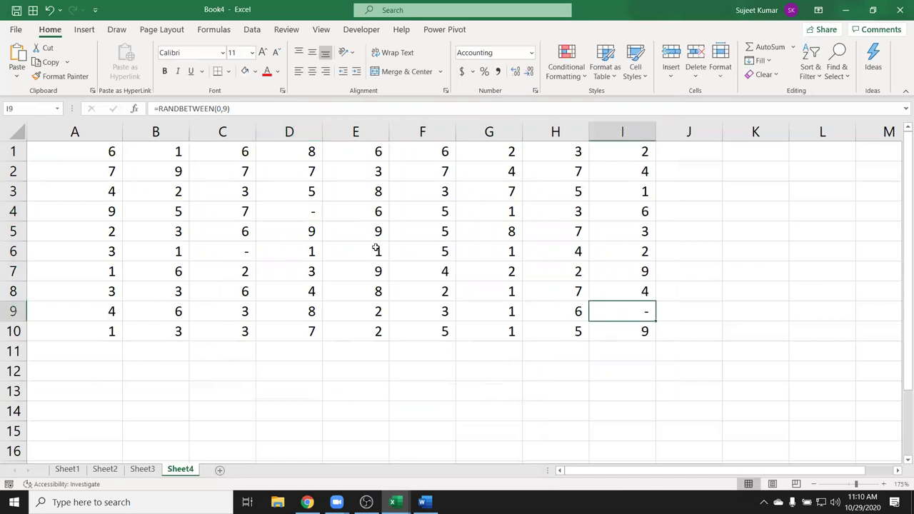
{"action": "left_click", "coordinate": [305, 210]}
{"action": "left_click", "coordinate": [248, 249]}
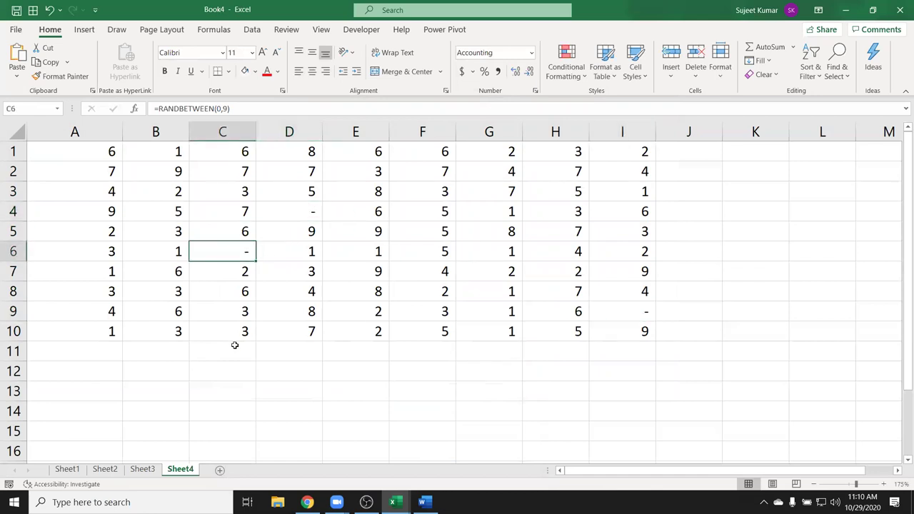
{"action": "left_click", "coordinate": [629, 314]}
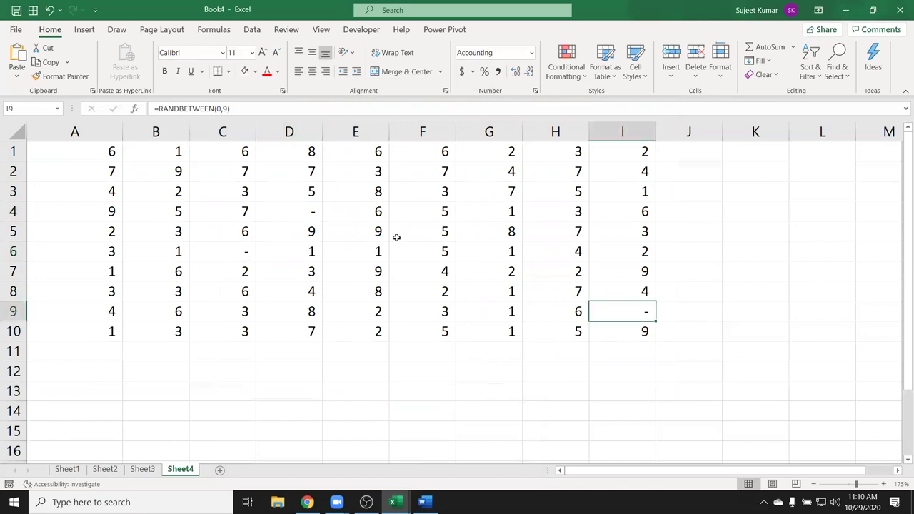
{"action": "left_click", "coordinate": [290, 206]}
{"action": "left_click", "coordinate": [236, 251]}
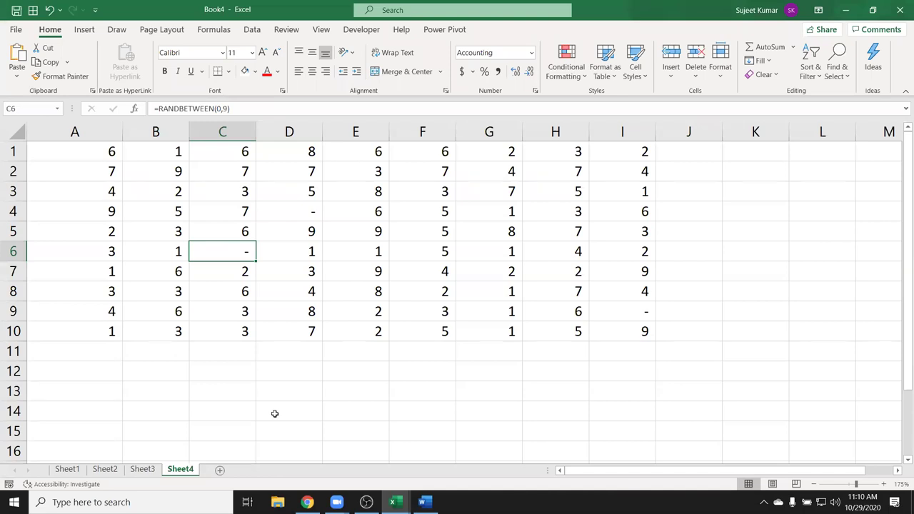
{"action": "left_click", "coordinate": [282, 219]}
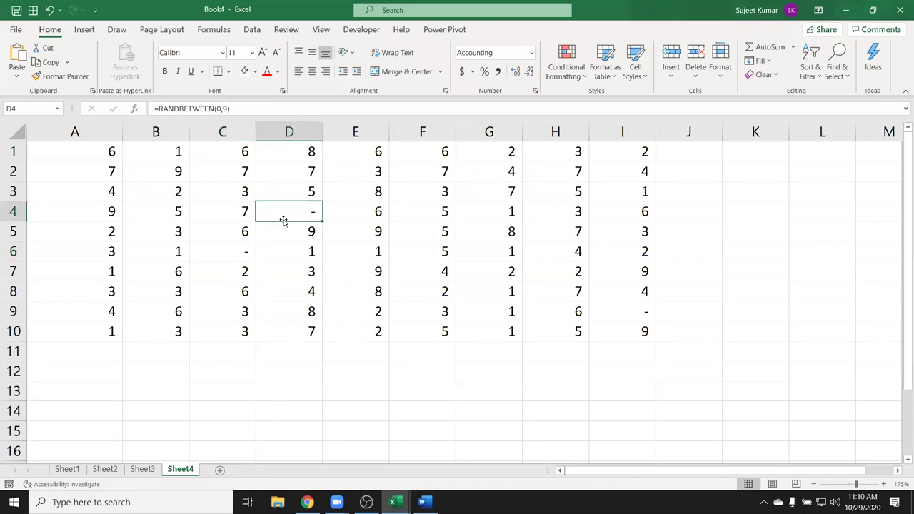
{"action": "left_click", "coordinate": [604, 304]}
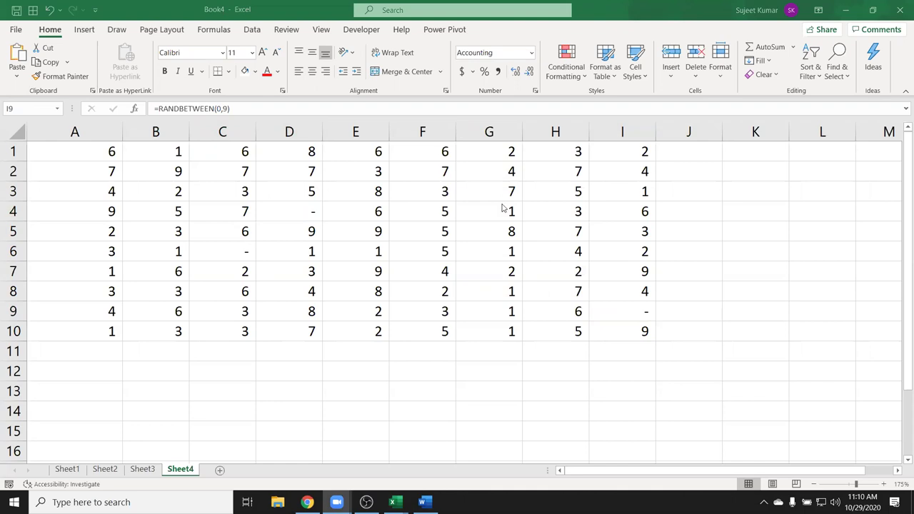
{"action": "left_click", "coordinate": [174, 412]}
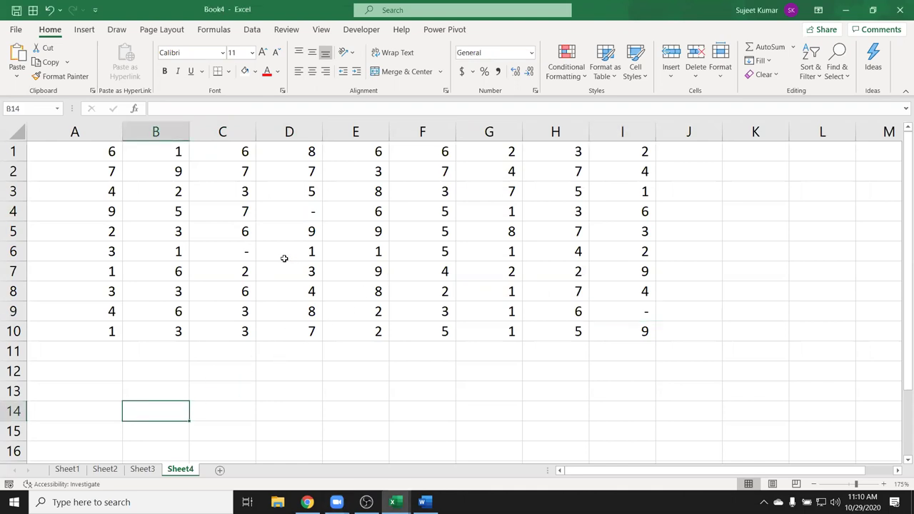
{"action": "left_click", "coordinate": [239, 254]}
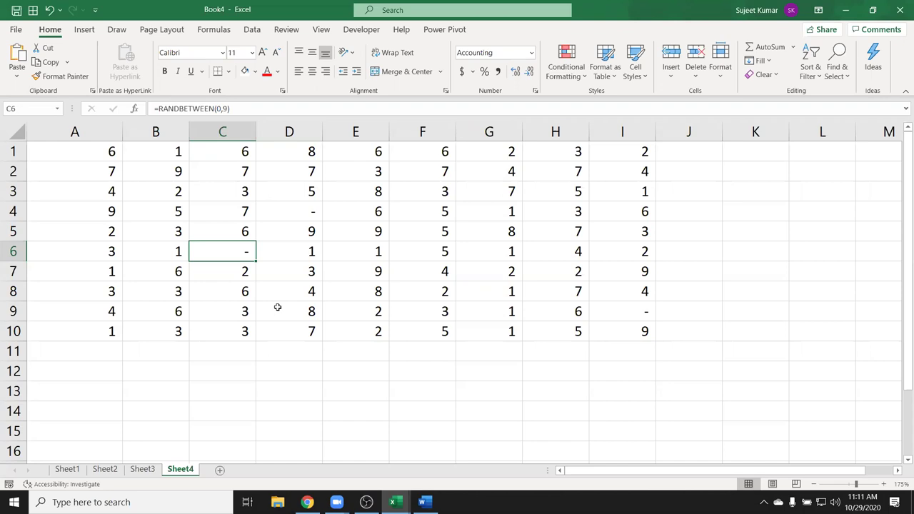
Add a new Sheet5 after Sheet4 and preview the 2012-03-14 date format in Format Cells.
{"action": "left_click", "coordinate": [220, 470]}
{"action": "left_click", "coordinate": [535, 90]}
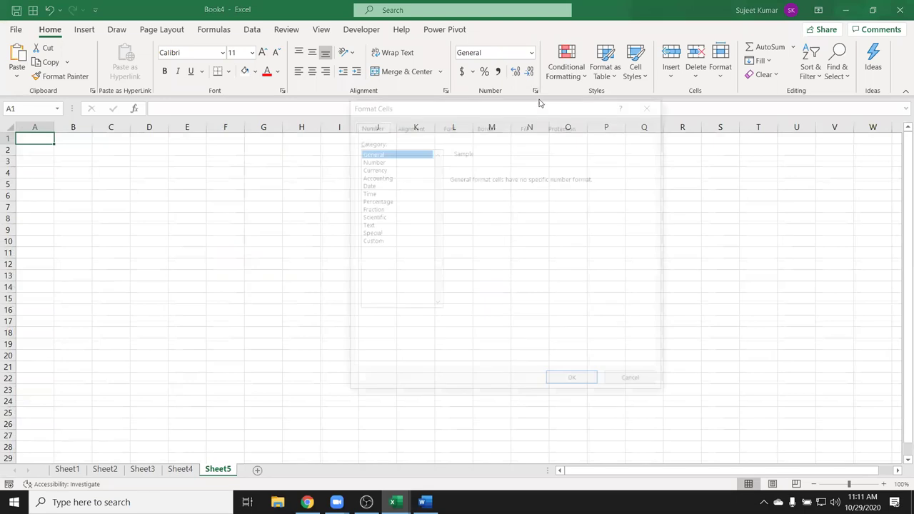
{"action": "left_click", "coordinate": [370, 185]}
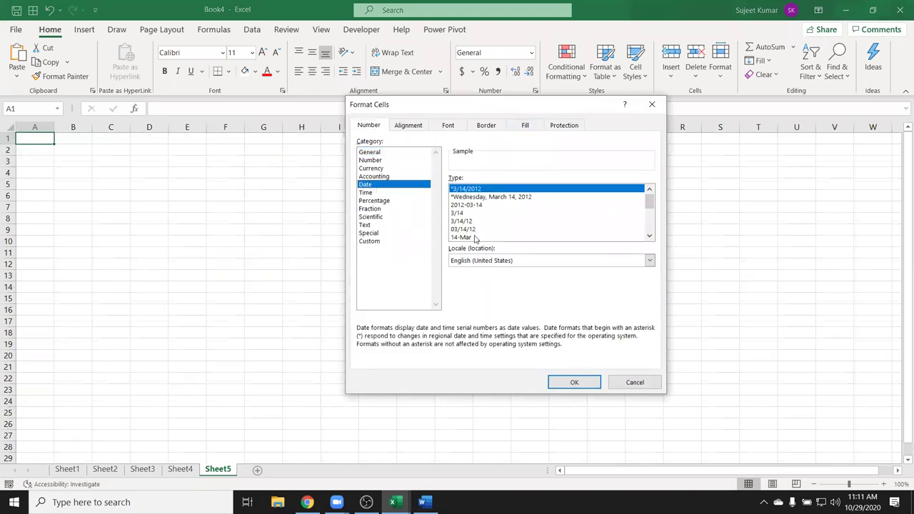
{"action": "left_click", "coordinate": [477, 207]}
Browse the date locale list, then view the Time formats and locales without changing anything.
{"action": "scroll", "coordinate": [469, 237], "scroll_direction": "down", "scroll_amount": 3}
{"action": "scroll", "coordinate": [470, 237], "scroll_direction": "up", "scroll_amount": 3}
{"action": "left_click", "coordinate": [472, 263]}
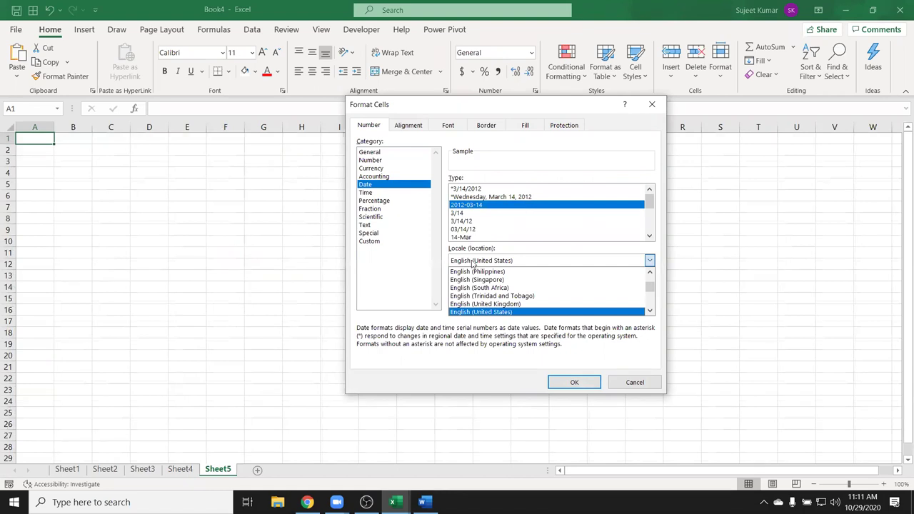
{"action": "left_click", "coordinate": [472, 263]}
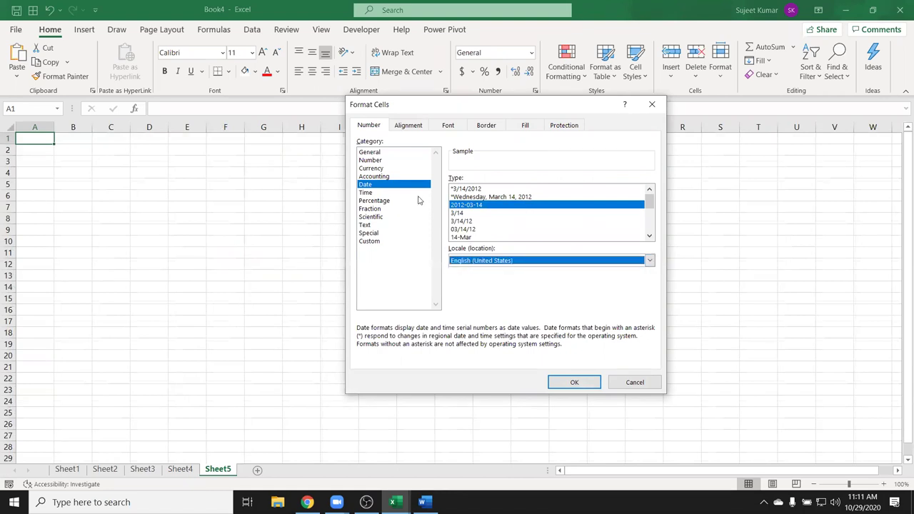
{"action": "left_click", "coordinate": [385, 195]}
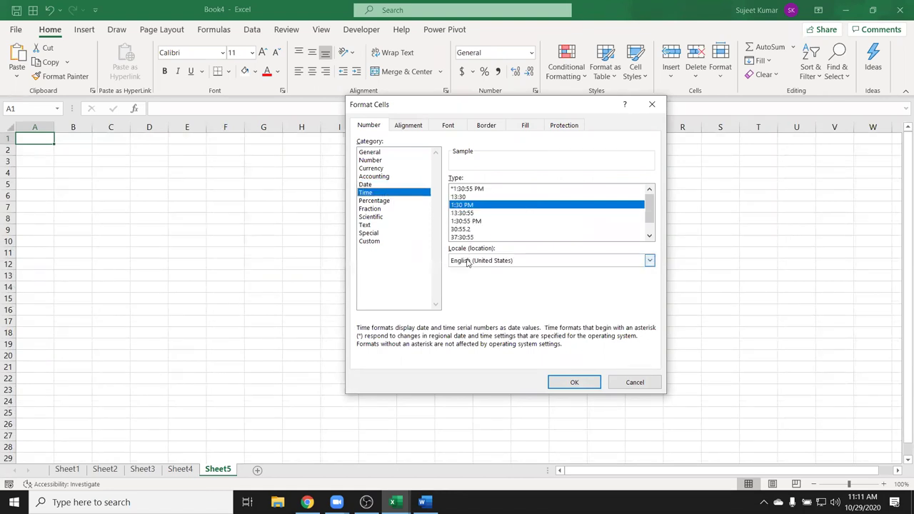
{"action": "left_click", "coordinate": [469, 263]}
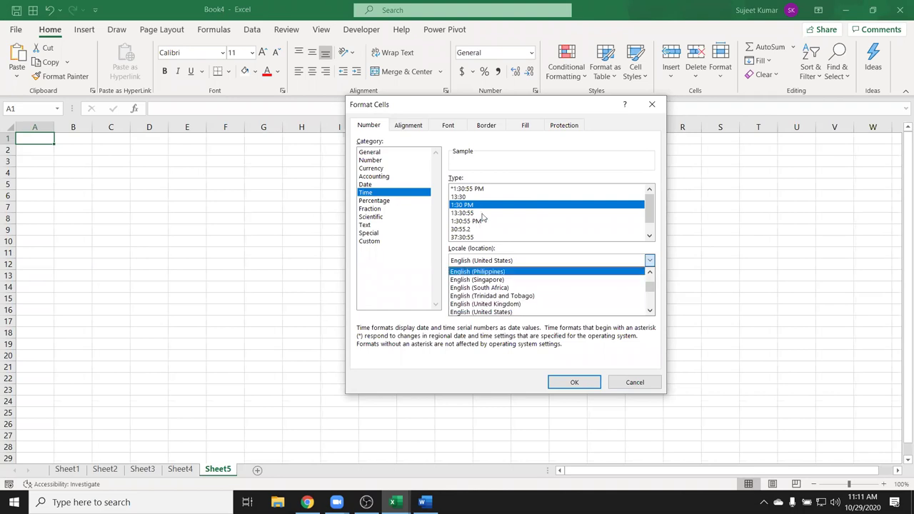
{"action": "left_click", "coordinate": [482, 209]}
Enter the duration 45:20 in cell E6.
{"action": "left_click", "coordinate": [183, 194]}
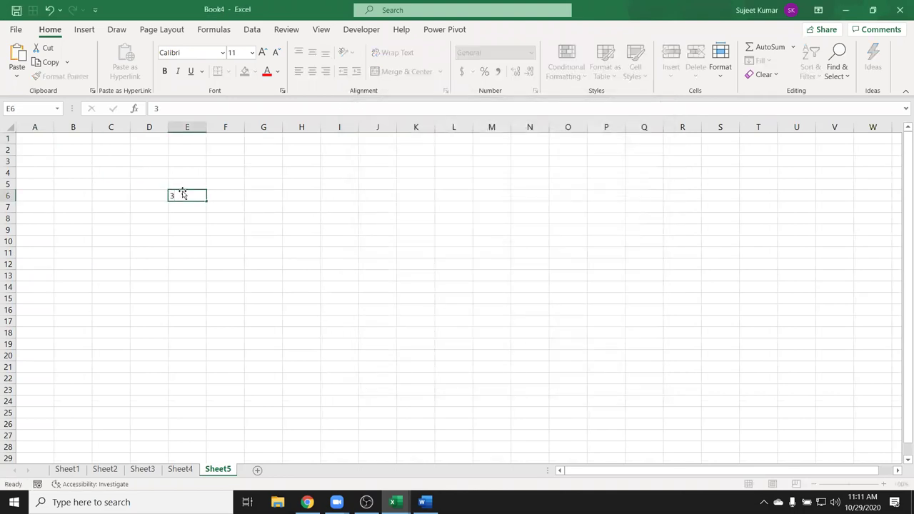
{"action": "type", "text": "45:2"}
{"action": "type", "text": "0"}
{"action": "key", "text": "Return"}
{"action": "left_click", "coordinate": [190, 194]}
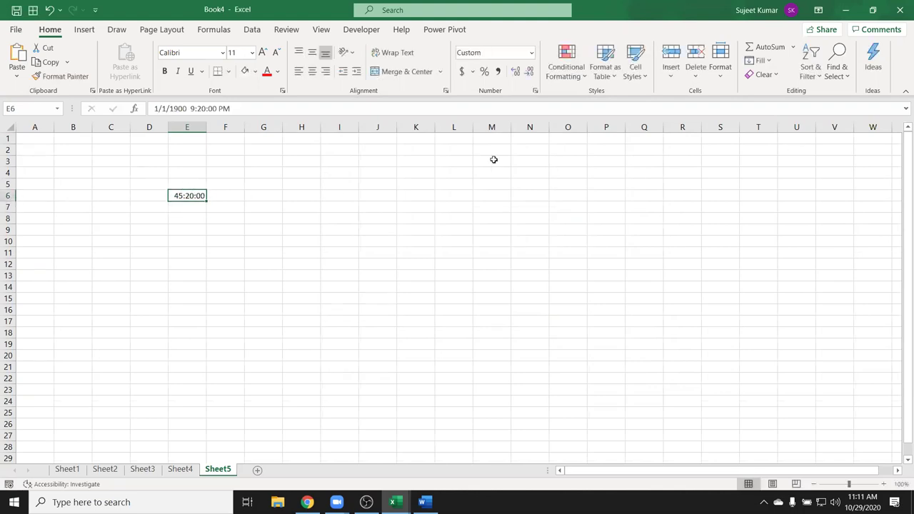
Preview E6 as 37:30:55 elapsed time, browse Percentage and Fraction, then cancel.
{"action": "left_click", "coordinate": [535, 91]}
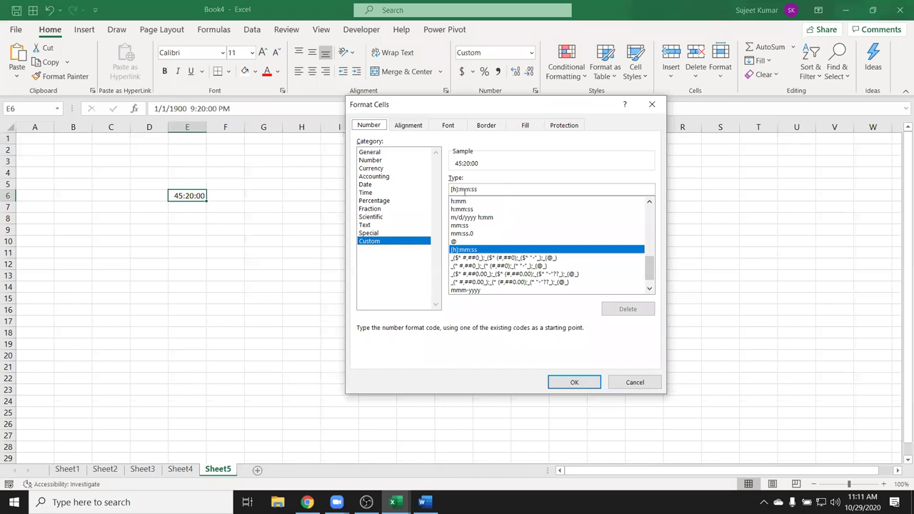
{"action": "left_click", "coordinate": [367, 193]}
{"action": "left_click", "coordinate": [462, 237]}
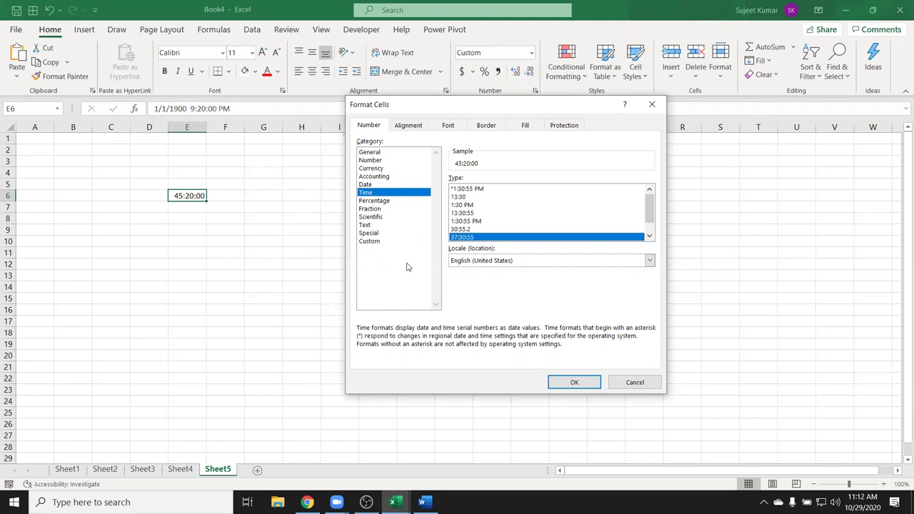
{"action": "left_click", "coordinate": [386, 201]}
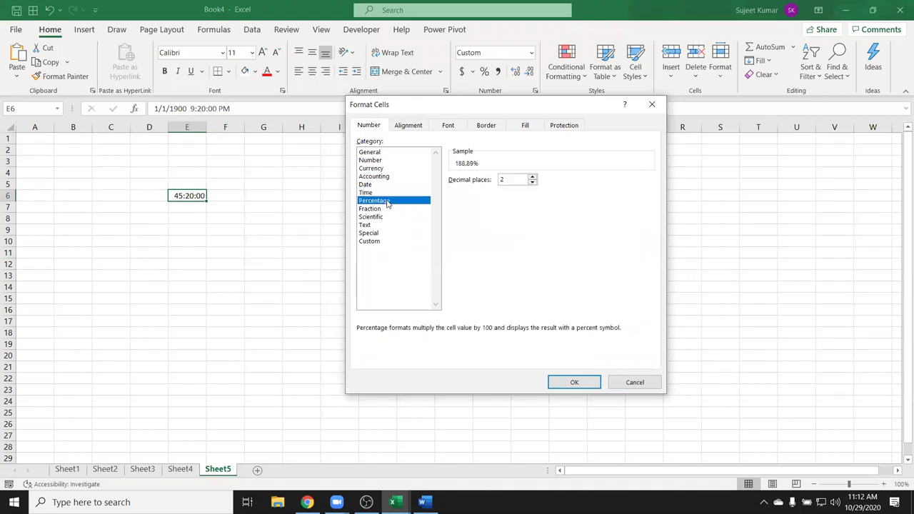
{"action": "double_click", "coordinate": [510, 180]}
{"action": "left_click", "coordinate": [391, 209]}
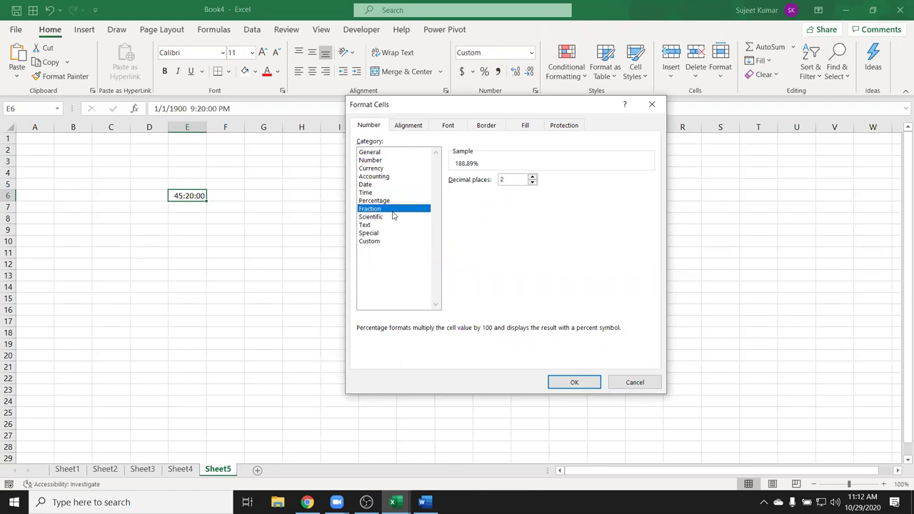
{"action": "key", "text": "Escape"}
Enter 2.5 in G7 and format it as a halves fraction, showing 2 1/2.
{"action": "left_click", "coordinate": [268, 211]}
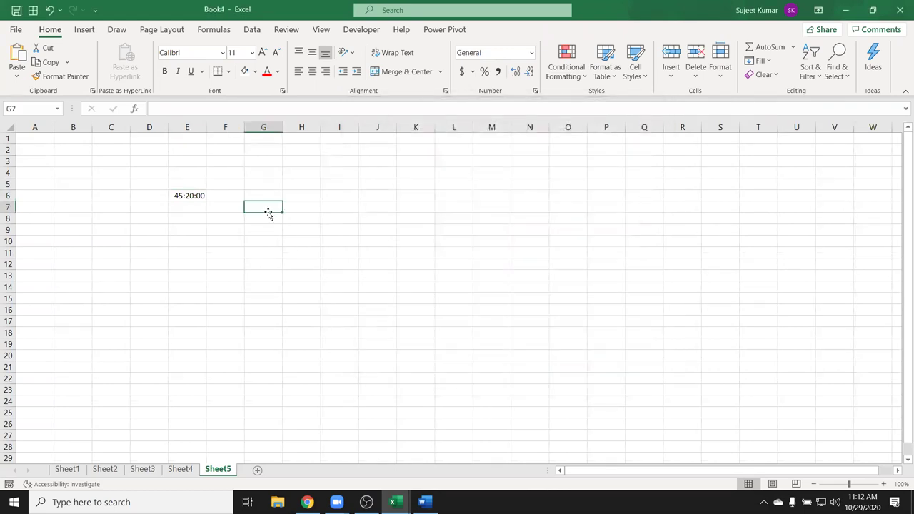
{"action": "type", "text": "2.5"}
{"action": "key", "text": "Return"}
{"action": "left_click", "coordinate": [273, 207]}
{"action": "left_click", "coordinate": [535, 91]}
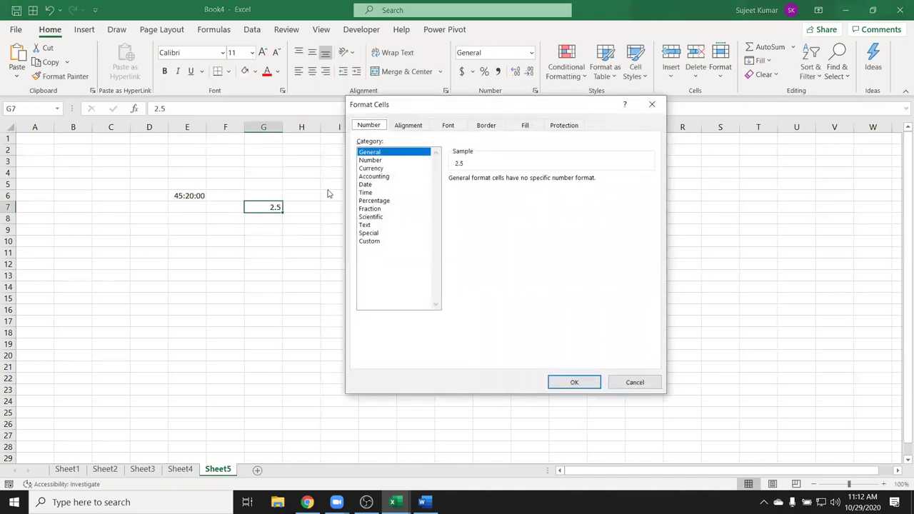
{"action": "left_click", "coordinate": [371, 208]}
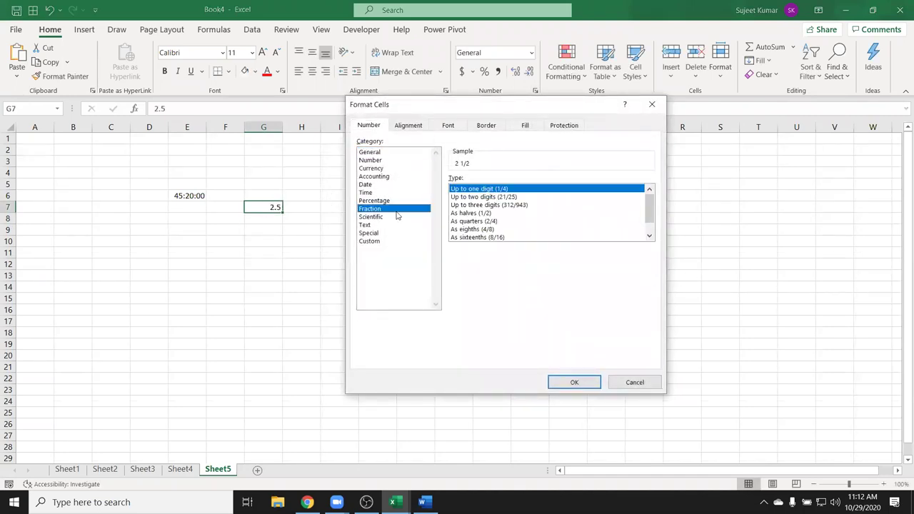
{"action": "left_click", "coordinate": [469, 214]}
{"action": "left_click", "coordinate": [575, 382]}
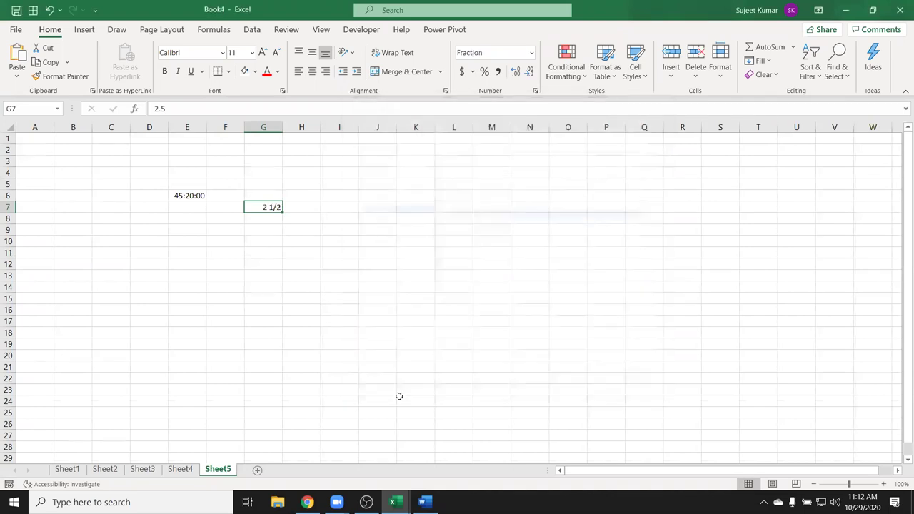
Preview G7 in Scientific and Text formats, then cancel without changes.
{"action": "left_click", "coordinate": [309, 209]}
{"action": "left_click", "coordinate": [274, 207]}
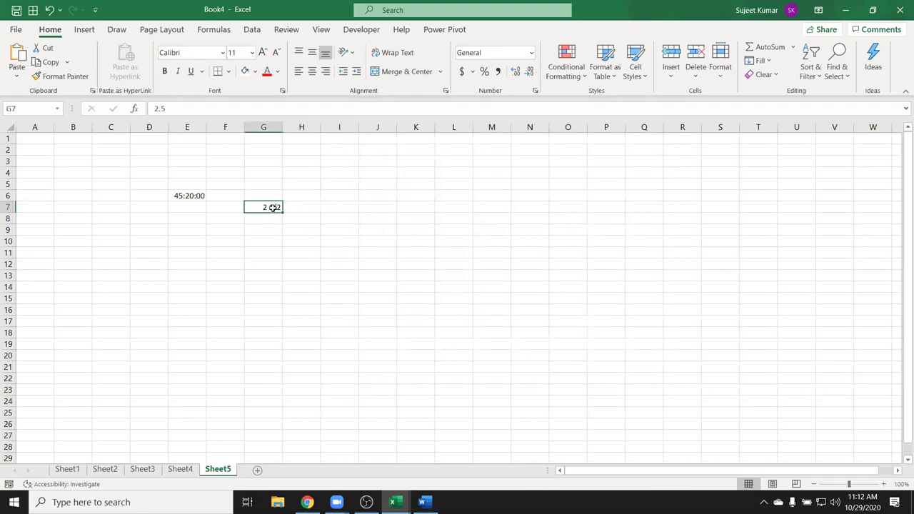
{"action": "left_click", "coordinate": [535, 91]}
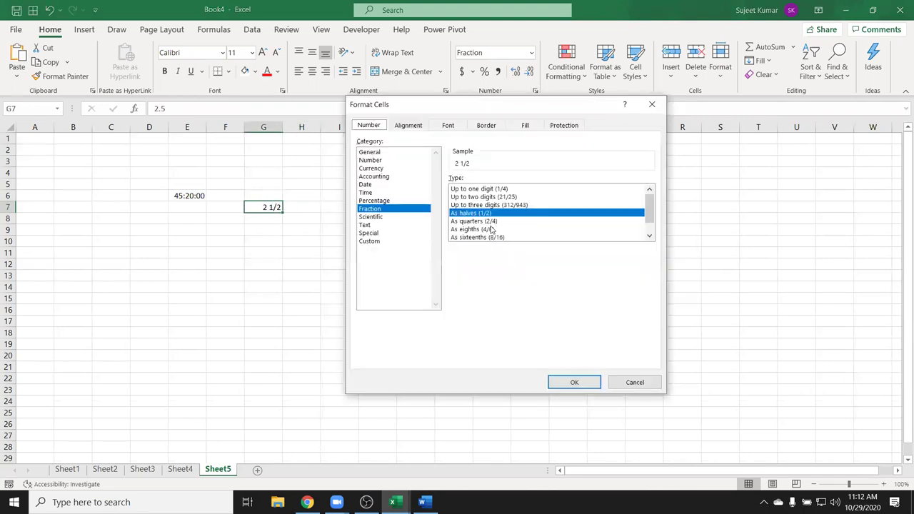
{"action": "left_click", "coordinate": [382, 220]}
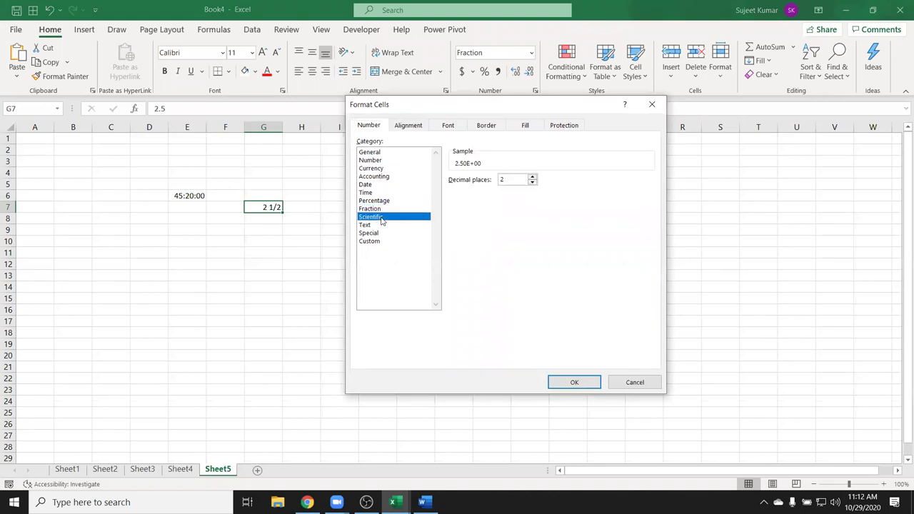
{"action": "left_click", "coordinate": [382, 227]}
{"action": "key", "text": "Escape"}
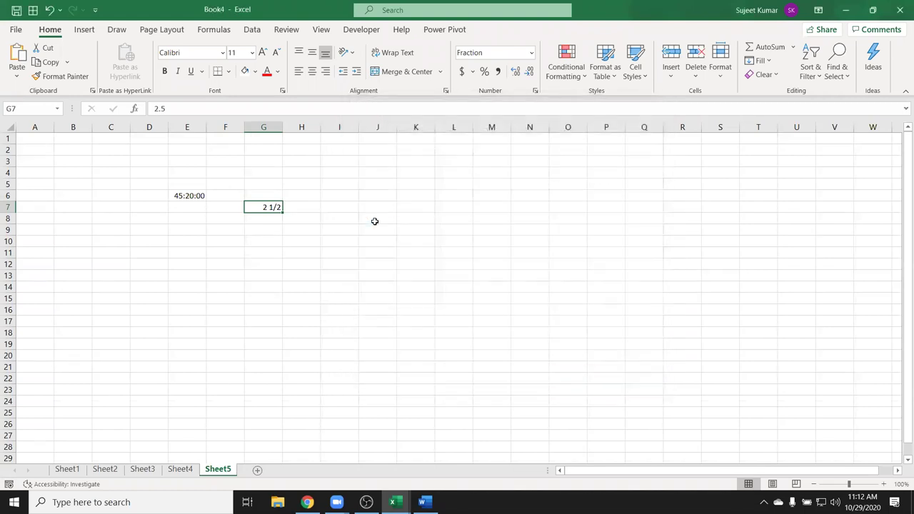
{"action": "left_click", "coordinate": [367, 139]}
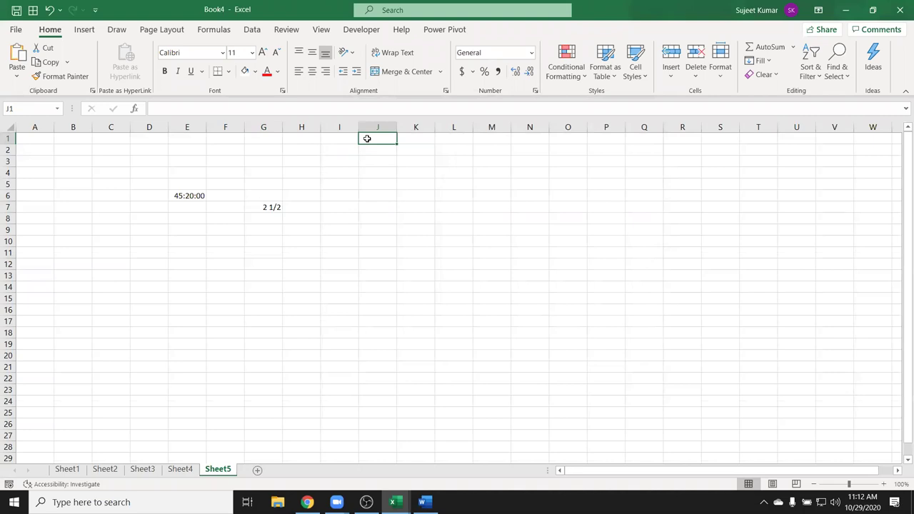
Enter the heading Chq in J1 and the cheque number 36596 in J2.
{"action": "left_click_drag", "start_coordinate": [375, 141], "coordinate": [374, 154]}
{"action": "left_click", "coordinate": [374, 137]}
{"action": "double_click", "coordinate": [374, 147]}
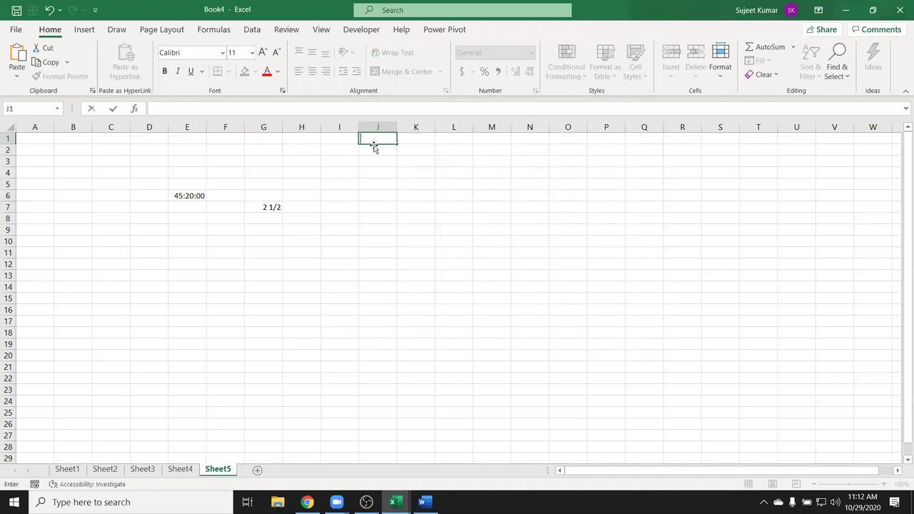
{"action": "type", "text": "Chq"}
{"action": "key", "text": "Return"}
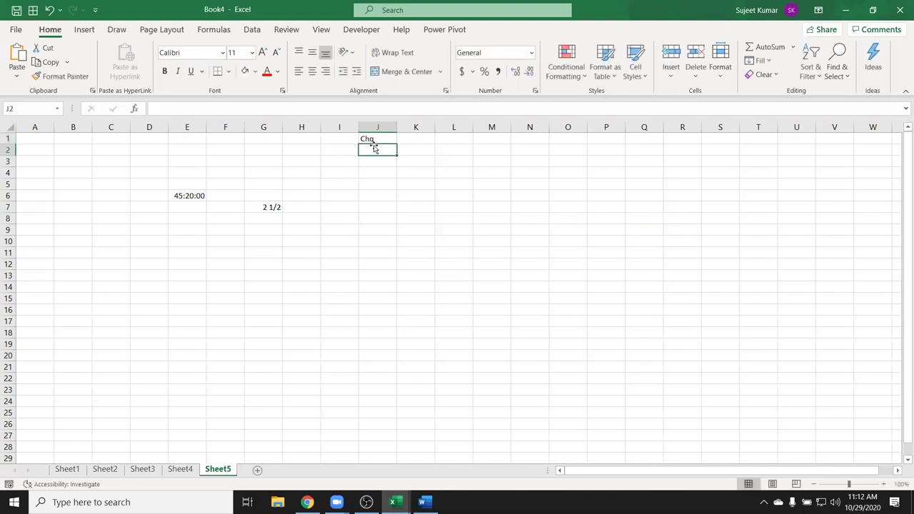
{"action": "type", "text": "0036596"}
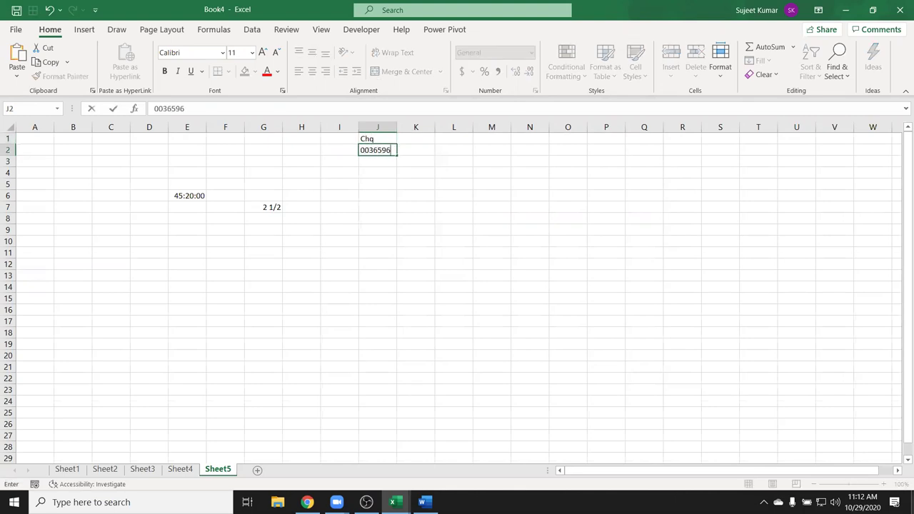
{"action": "key", "text": "Return"}
Re-enter J2 as '00135 so its leading zeros are kept as text.
{"action": "key", "text": "Up"}
{"action": "key", "text": "Down"}
{"action": "left_click", "coordinate": [377, 150]}
{"action": "type", "text": "'"}
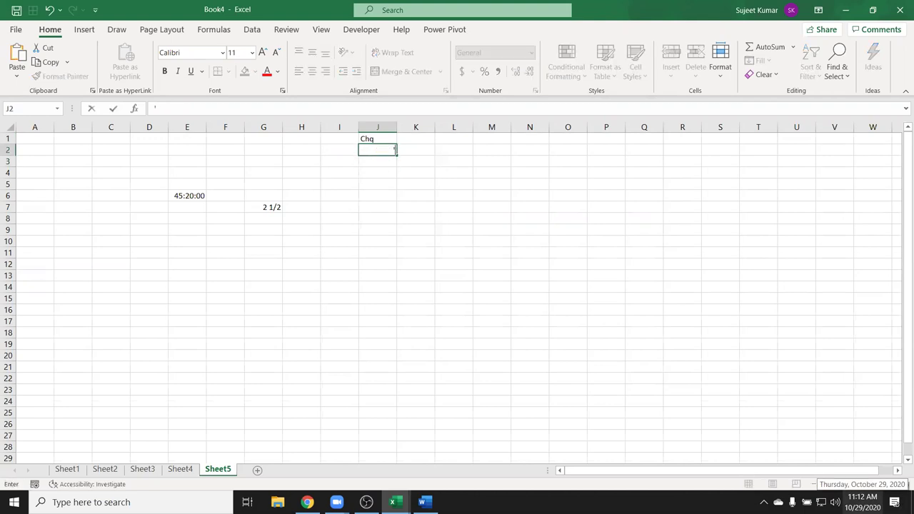
{"action": "type", "text": "00135"}
{"action": "key", "text": "Return"}
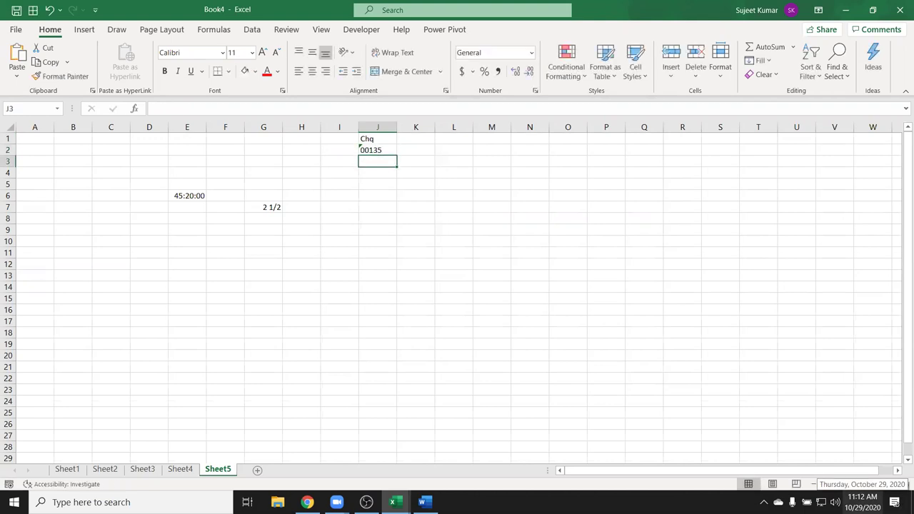
Format the whole of column J as Text.
{"action": "left_click", "coordinate": [377, 127]}
{"action": "right_click", "coordinate": [377, 127]}
{"action": "left_click", "coordinate": [417, 281]}
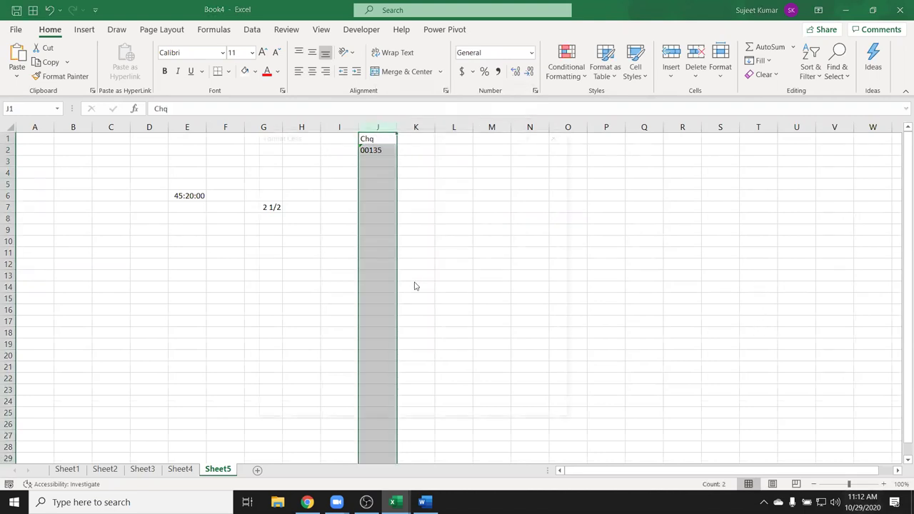
{"action": "left_click", "coordinate": [278, 270]}
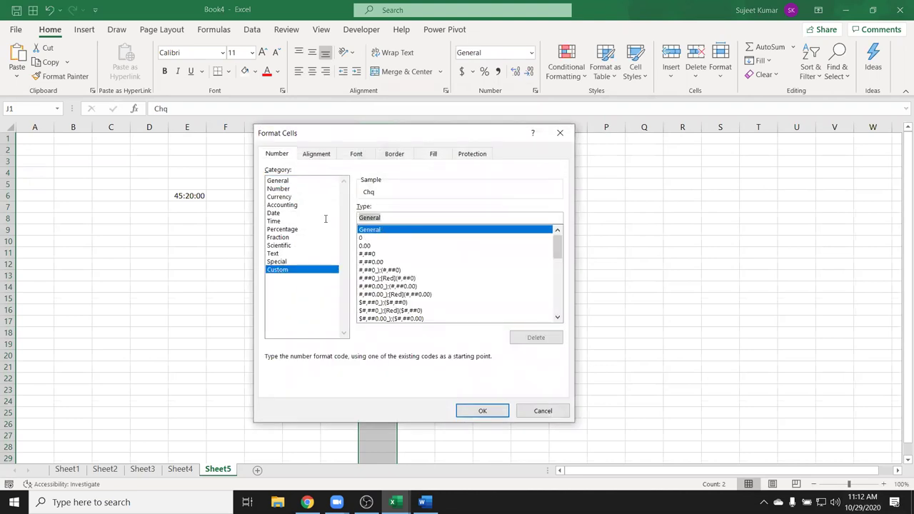
{"action": "type", "text": "0"}
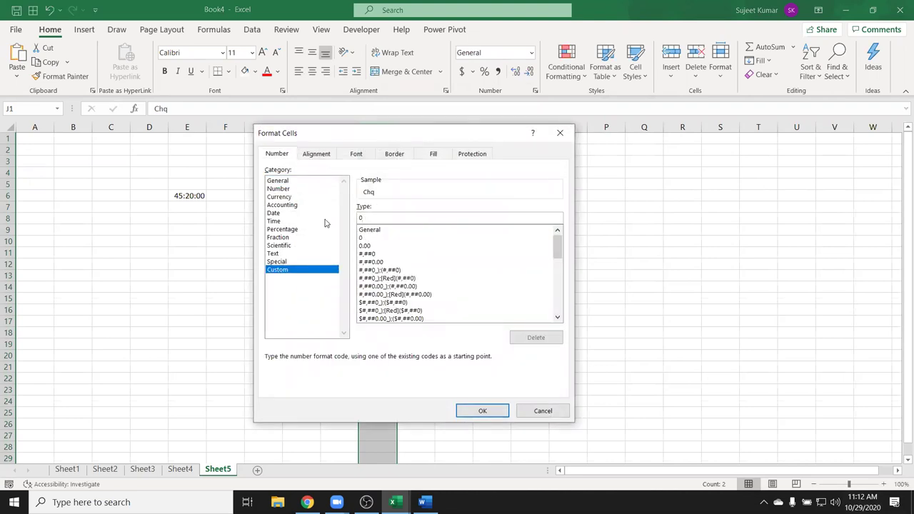
{"action": "key", "text": "BackSpace"}
{"action": "left_click", "coordinate": [286, 253]}
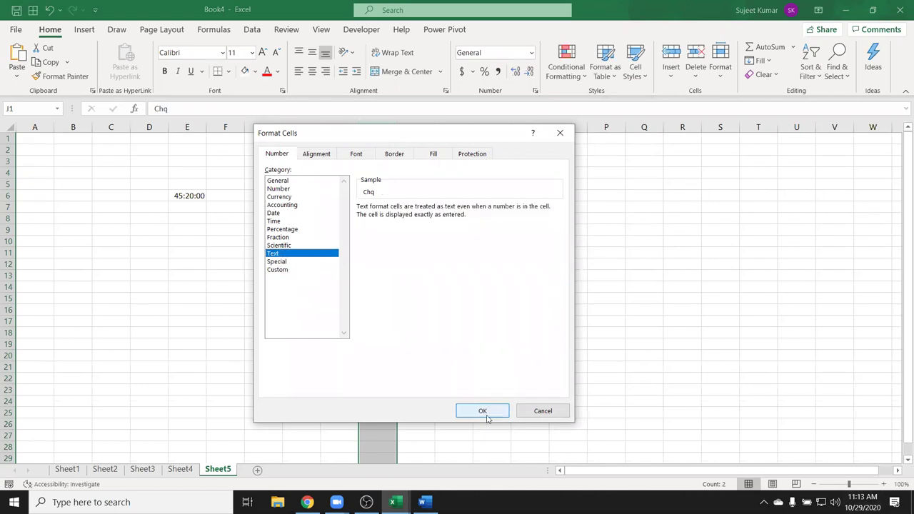
{"action": "left_click", "coordinate": [486, 416]}
Enter 00016 in J3 and =SUM(J1:J3 in J4, which stays as literal text.
{"action": "left_click", "coordinate": [370, 165]}
{"action": "type", "text": "00016"}
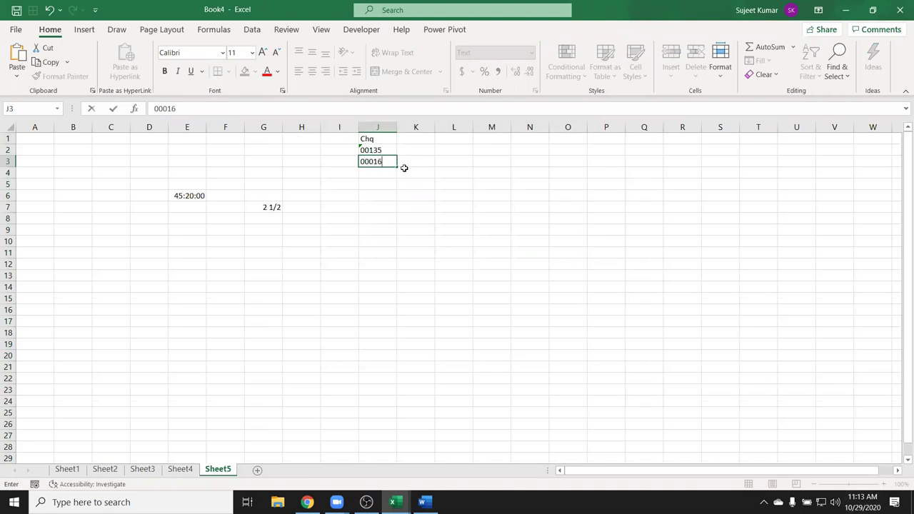
{"action": "left_click", "coordinate": [410, 183]}
{"action": "left_click", "coordinate": [376, 170]}
{"action": "type", "text": "="}
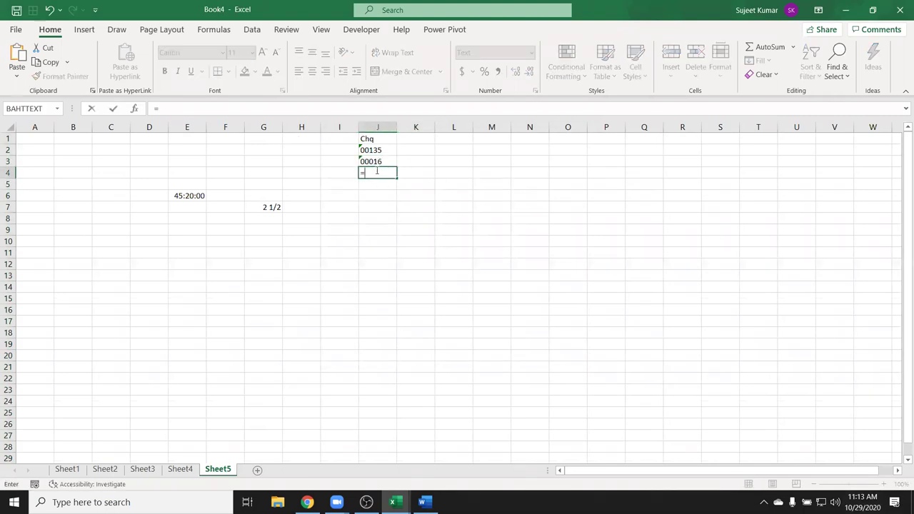
{"action": "type", "text": "sum"}
{"action": "key", "text": "Tab"}
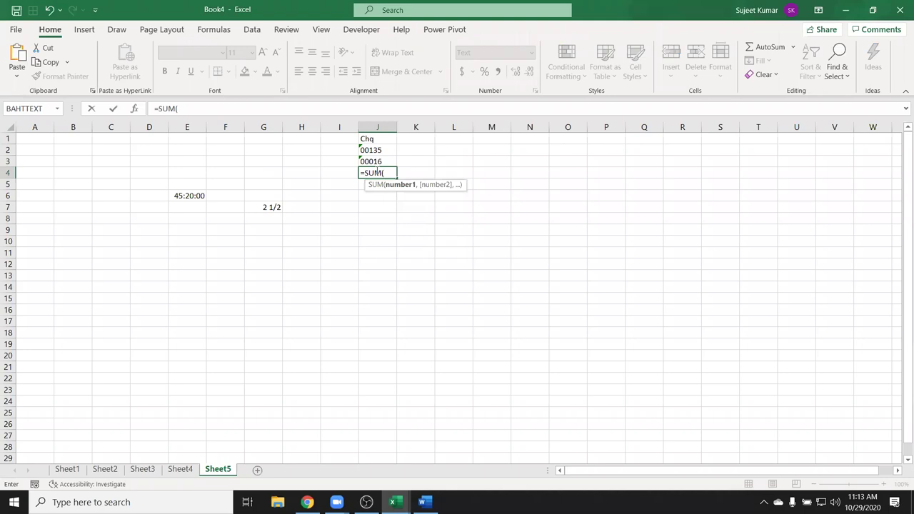
{"action": "key", "text": "Up"}
{"action": "key", "text": "shift+Up"}
{"action": "key", "text": "shift+Up"}
{"action": "key", "text": "Return"}
{"action": "left_click", "coordinate": [376, 172]}
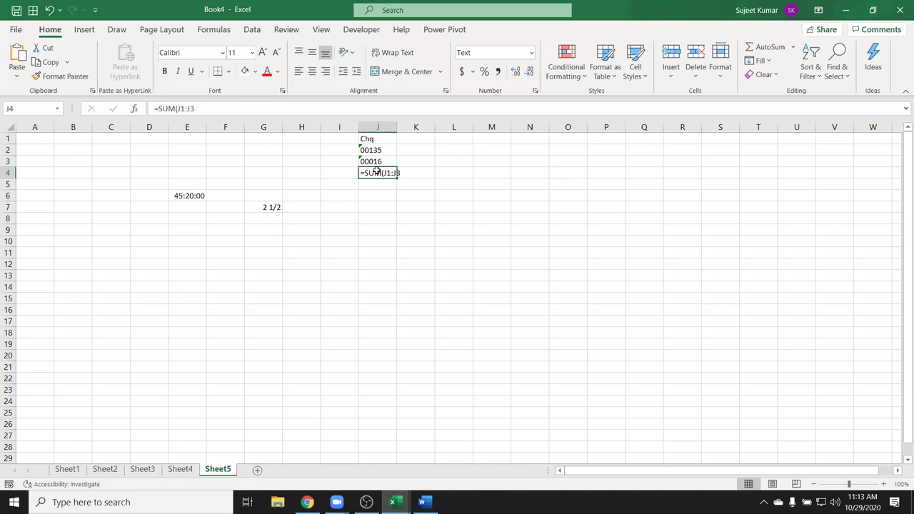
Enter the numbers 16546, 15, 1256, 26 and 325 down M2:M6.
{"action": "left_click", "coordinate": [490, 152]}
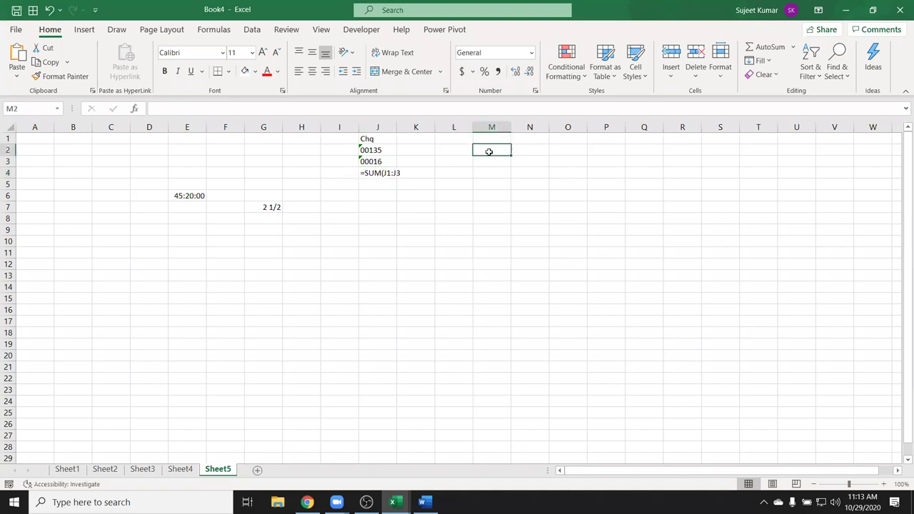
{"action": "type", "text": "16546"}
{"action": "key", "text": "Return"}
{"action": "type", "text": "15"}
{"action": "key", "text": "Return"}
{"action": "type", "text": "1256"}
{"action": "key", "text": "Return"}
{"action": "type", "text": "26"}
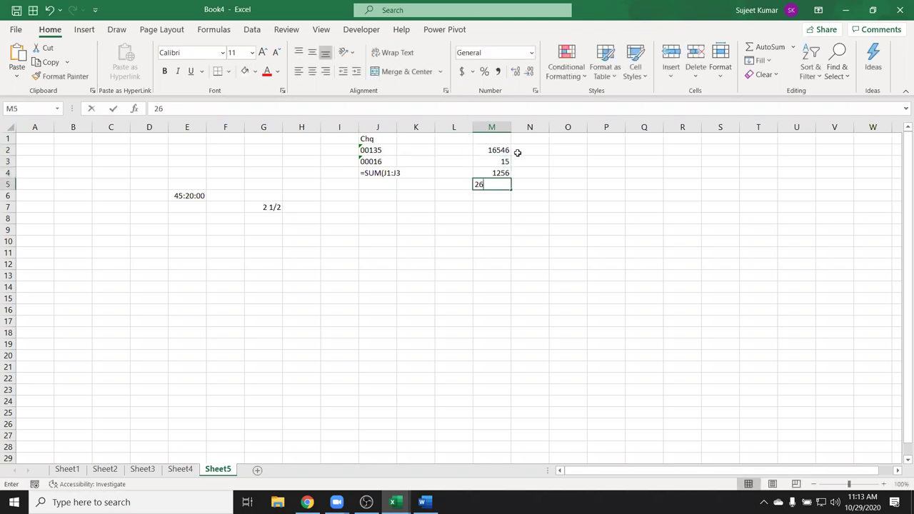
{"action": "key", "text": "Return"}
{"action": "type", "text": "32"}
{"action": "type", "text": "5"}
{"action": "key", "text": "Return"}
Apply the custom format 000000 to M2:M6, then reopen the Custom format list.
{"action": "left_click_drag", "start_coordinate": [508, 150], "coordinate": [504, 197]}
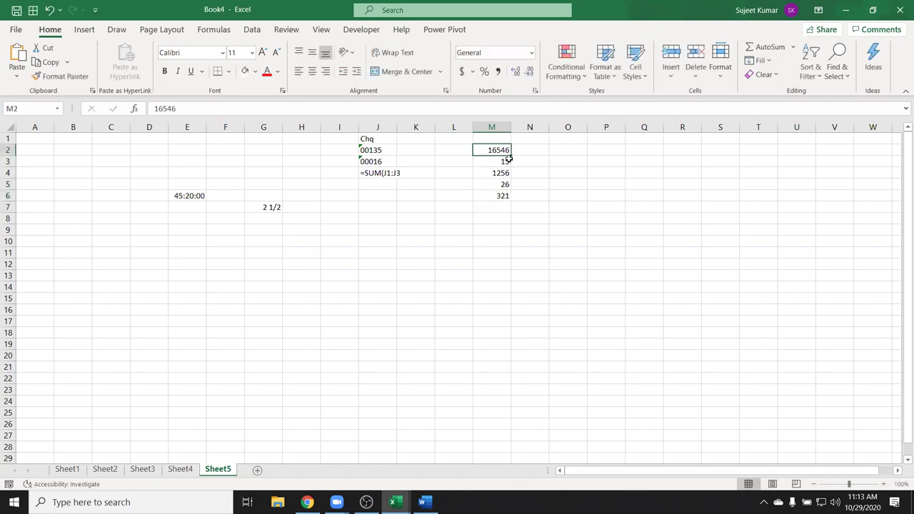
{"action": "left_click", "coordinate": [534, 91]}
{"action": "left_click", "coordinate": [368, 241]}
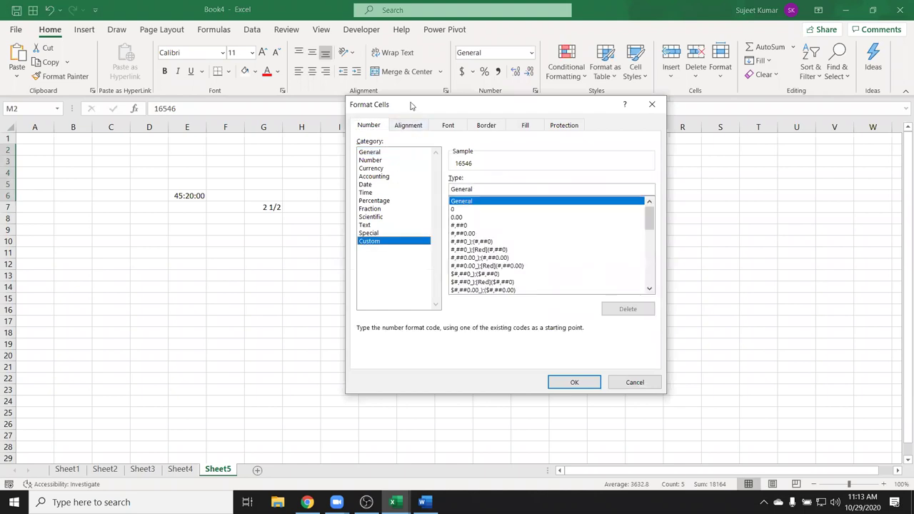
{"action": "mouse_move", "coordinate": [408, 107]}
{"action": "left_mouse_down"}
{"action": "mouse_move", "coordinate": [40, 119]}
{"action": "mouse_move", "coordinate": [155, 116]}
{"action": "left_mouse_up"}
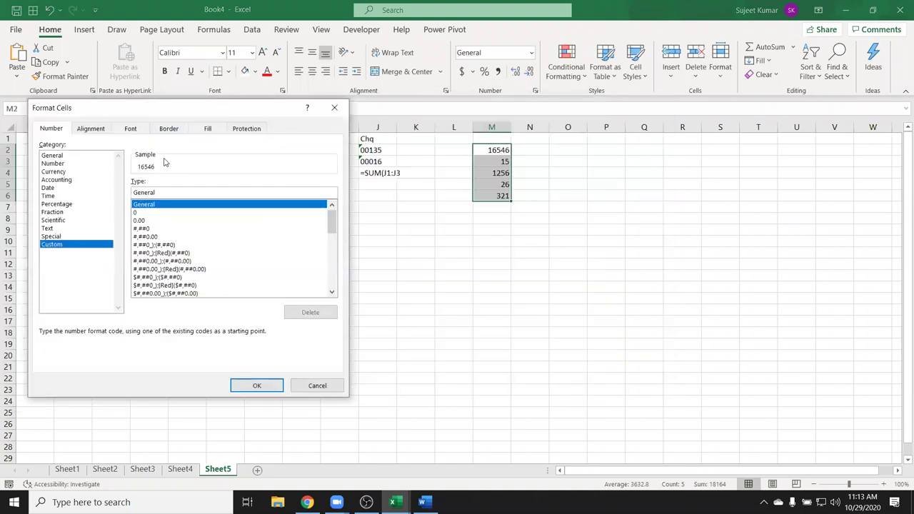
{"action": "type", "text": "000000"}
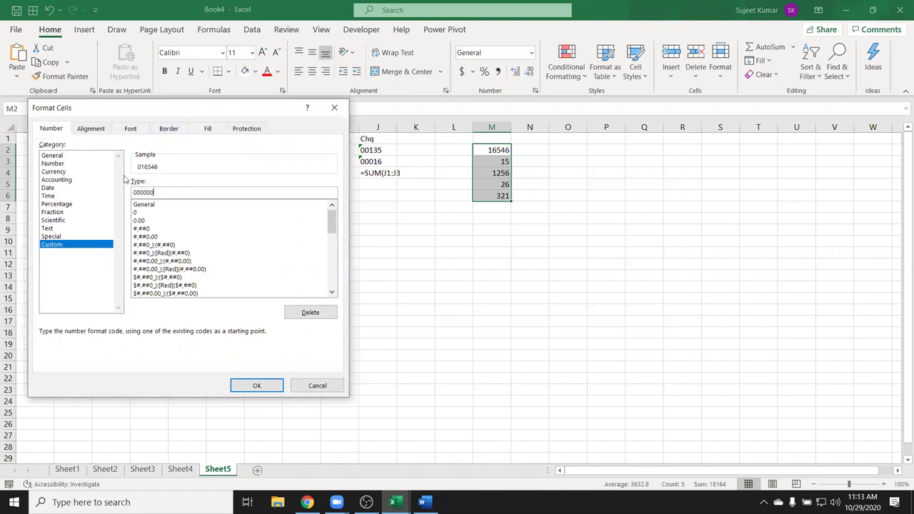
{"action": "left_click", "coordinate": [247, 390]}
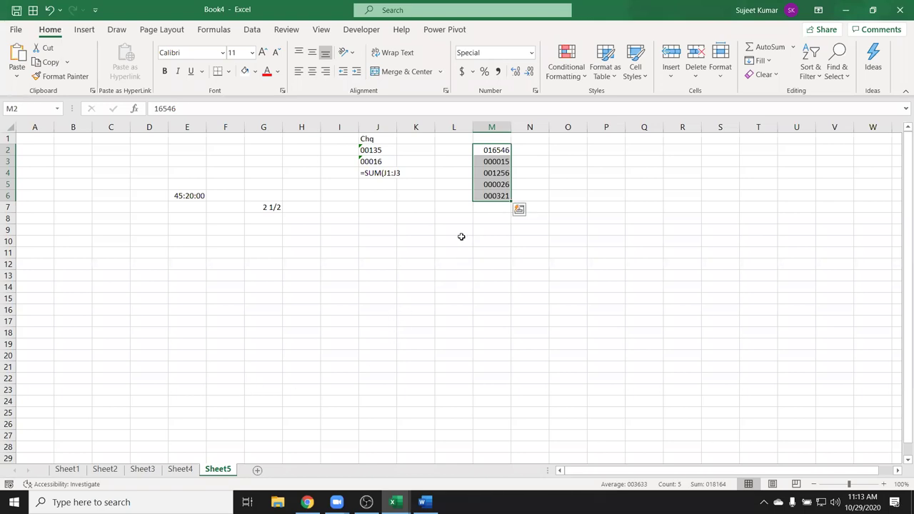
{"action": "left_click", "coordinate": [535, 92]}
{"action": "left_click", "coordinate": [54, 245]}
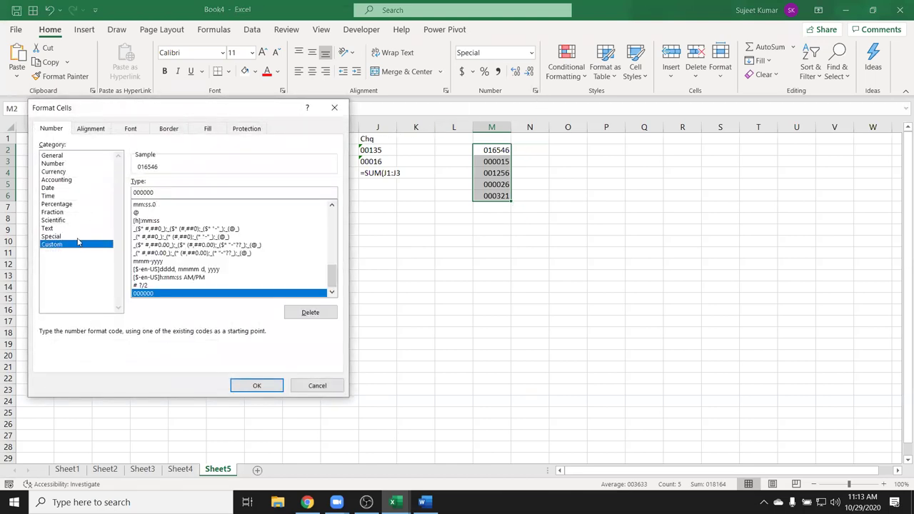
Scroll through the Custom format type list in Format Cells.
{"action": "left_click_drag", "start_coordinate": [330, 277], "coordinate": [345, 236]}
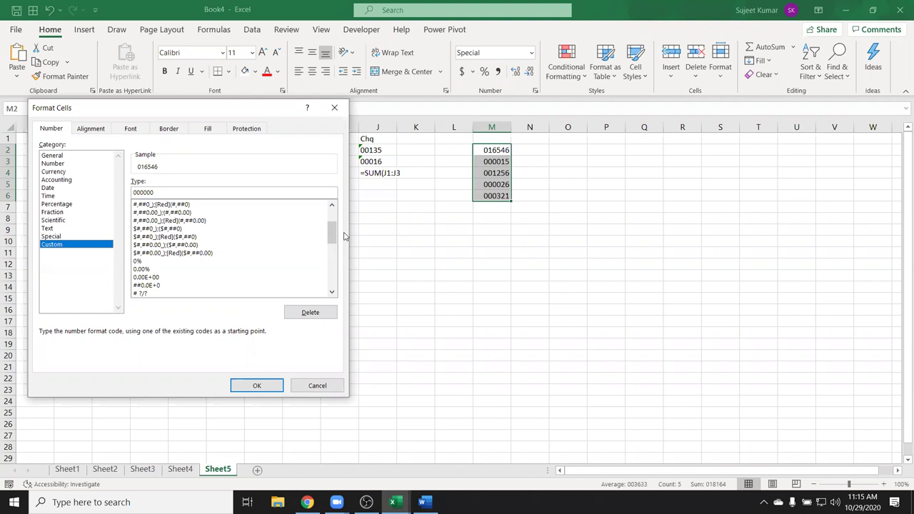
Close Format Cells, go to Sheet3, and select B2:B5, D2:D4 and E5 together.
{"action": "key", "text": "Escape"}
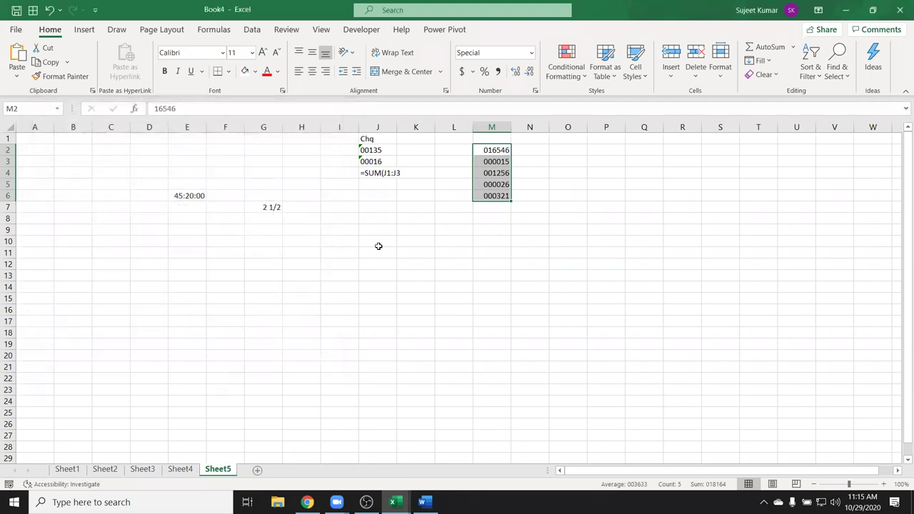
{"action": "left_click", "coordinate": [149, 468]}
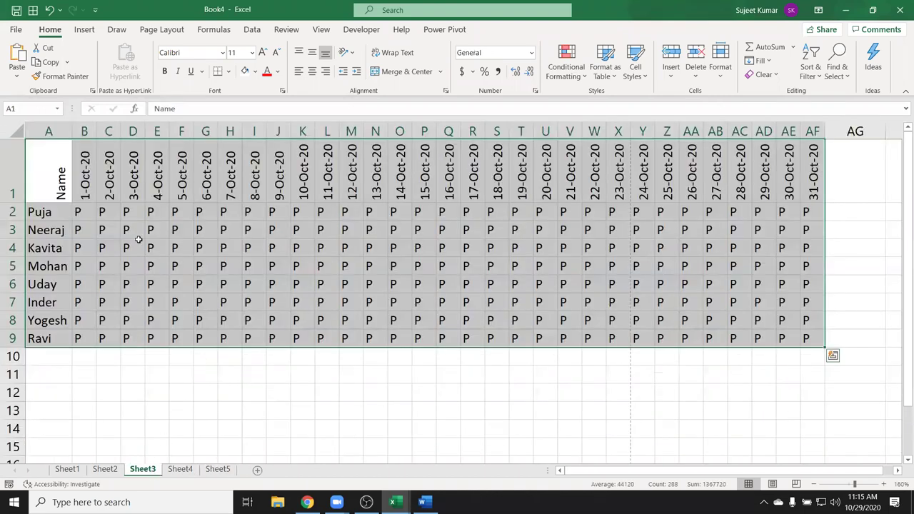
{"action": "left_click_drag", "start_coordinate": [82, 211], "coordinate": [86, 264]}
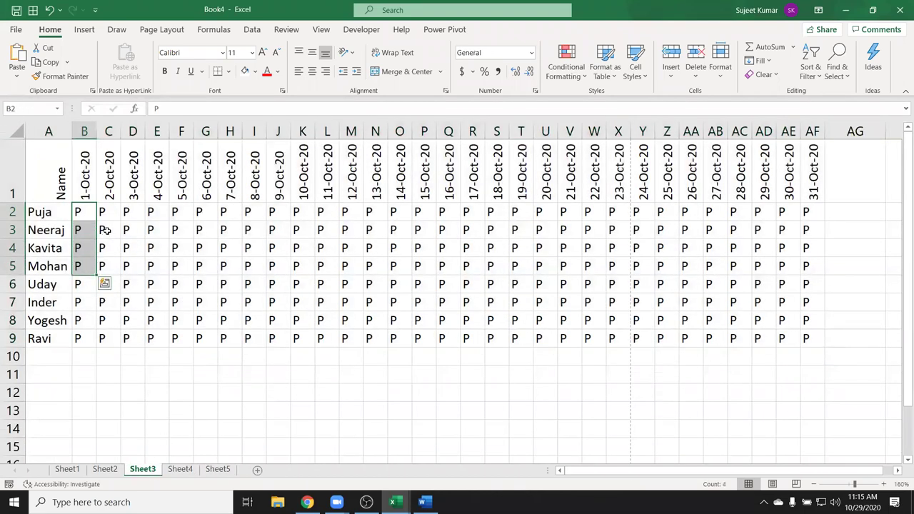
{"action": "left_click_drag", "start_coordinate": [156, 214], "coordinate": [156, 250], "text": "ctrl"}
{"action": "left_click", "coordinate": [148, 266], "text": "ctrl"}
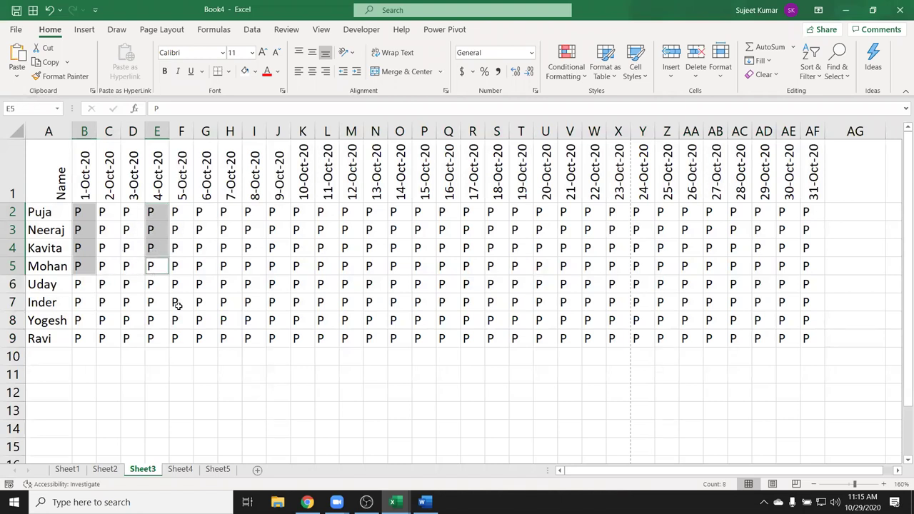
After the multi-range copy warning, reselect the 1-Oct-20 and 3-Oct-20 entries in rows 2–5.
{"action": "key", "text": "ctrl+c"}
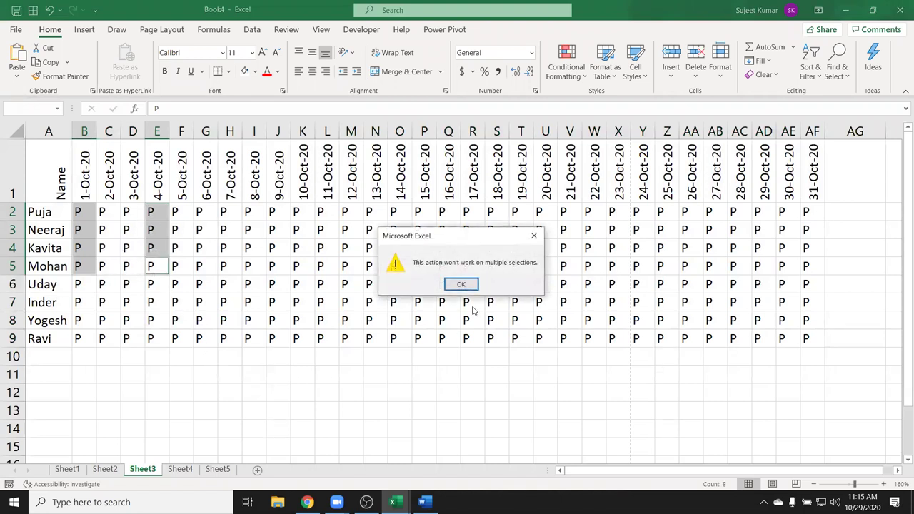
{"action": "left_click", "coordinate": [461, 284]}
{"action": "left_click", "coordinate": [214, 325]}
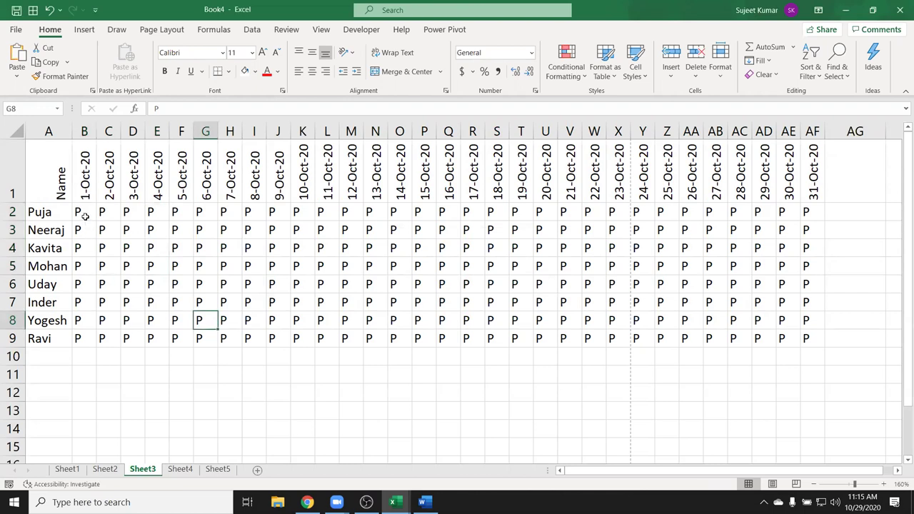
{"action": "left_click_drag", "start_coordinate": [86, 218], "coordinate": [83, 267]}
{"action": "left_click_drag", "start_coordinate": [128, 212], "coordinate": [126, 266], "text": "ctrl"}
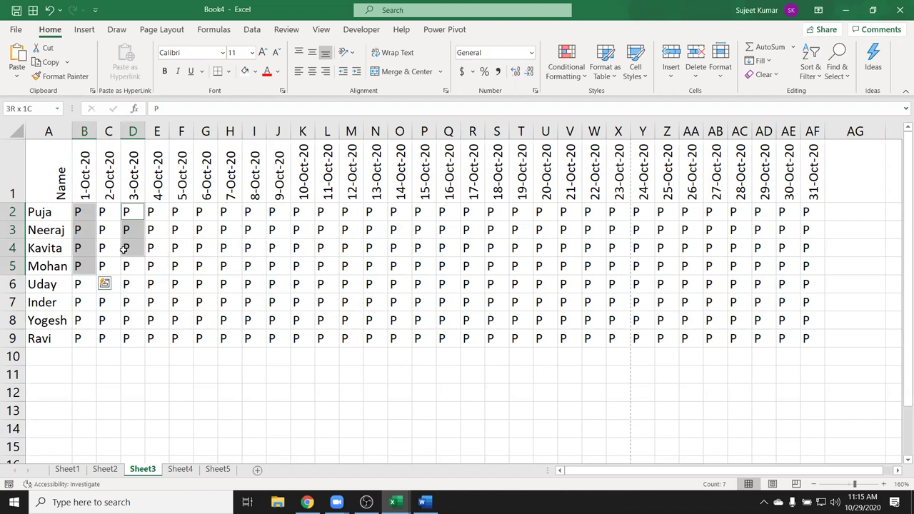
Paste the copied columns at J12 and via Paste Special at N12, then delete J12:O15.
{"action": "key", "text": "ctrl+c"}
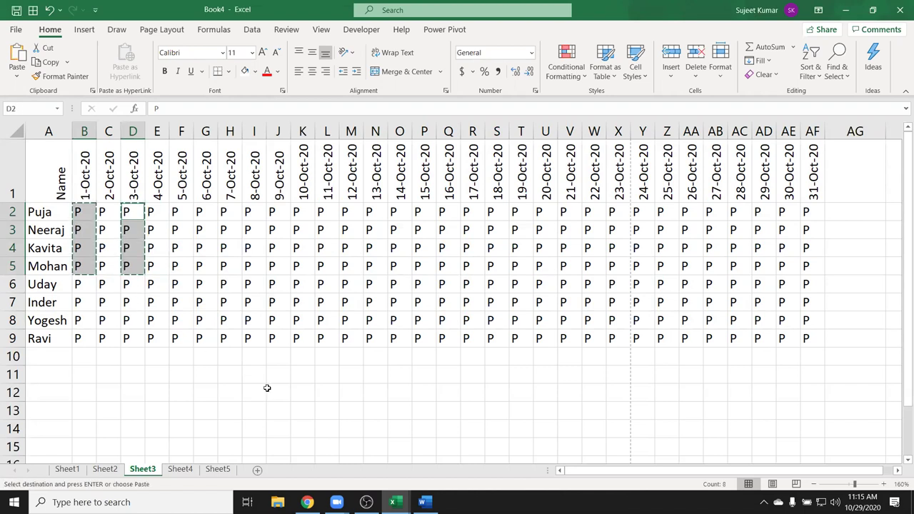
{"action": "left_click", "coordinate": [273, 392]}
{"action": "key", "text": "ctrl+v"}
{"action": "right_click", "coordinate": [371, 392]}
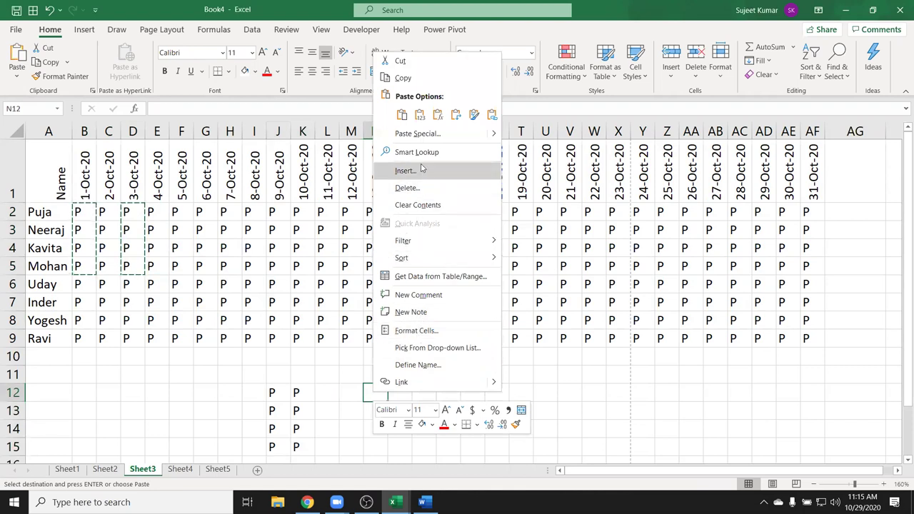
{"action": "left_click", "coordinate": [418, 133]}
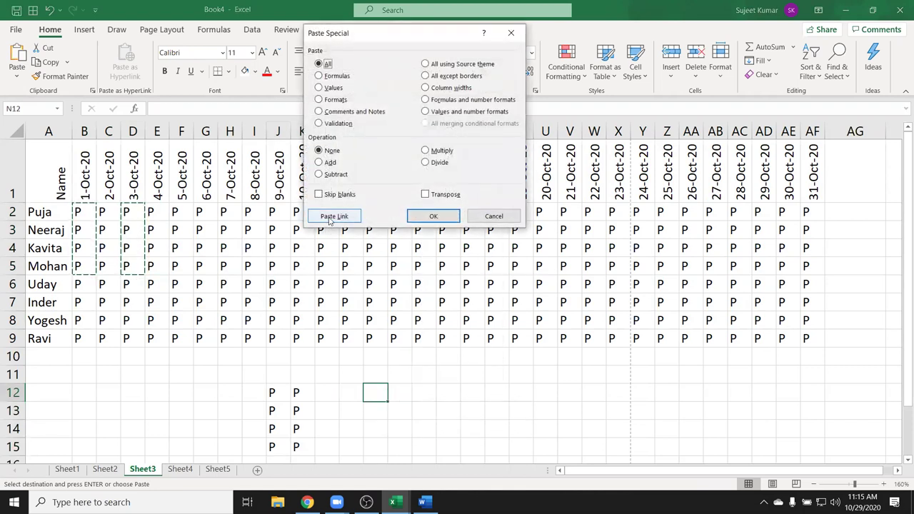
{"action": "key", "text": "Return"}
{"action": "key", "text": "Escape"}
{"action": "left_click_drag", "start_coordinate": [280, 392], "coordinate": [394, 447]}
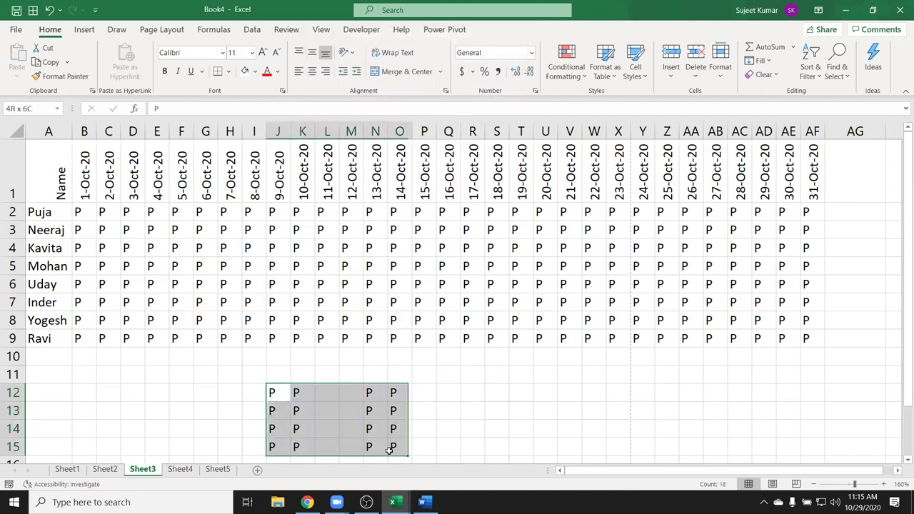
{"action": "key", "text": "Delete"}
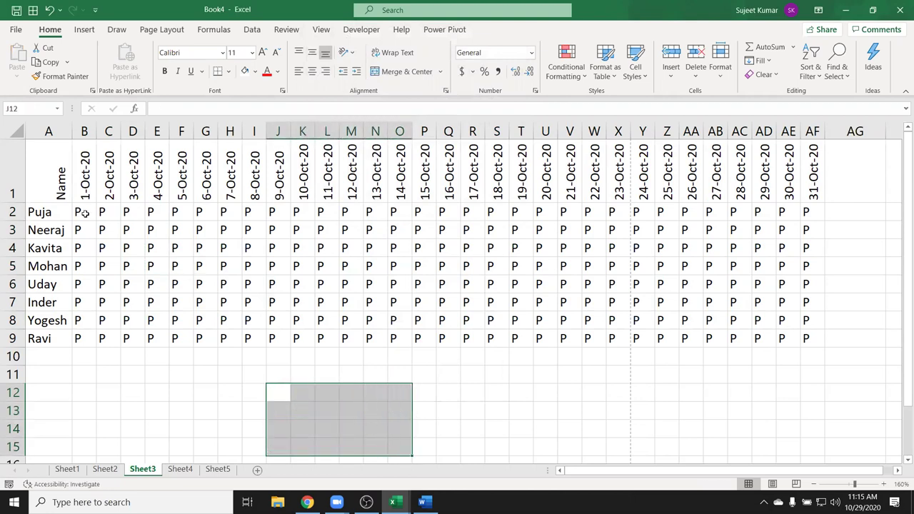
Select the 1-Oct-20 entries in rows 2–4 and add C2, C3 and C4.
{"action": "left_click_drag", "start_coordinate": [84, 213], "coordinate": [84, 245]}
{"action": "left_click", "coordinate": [103, 214], "text": "ctrl"}
{"action": "left_click", "coordinate": [105, 230], "text": "ctrl"}
{"action": "left_click", "coordinate": [110, 249], "text": "ctrl"}
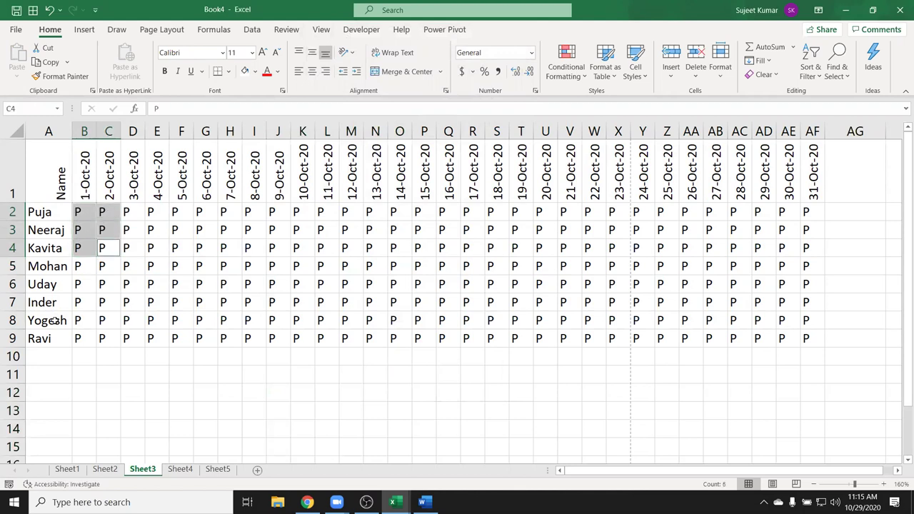
Try copying B2:C4, dismiss the multiple-selection warning, and show the desktop.
{"action": "key", "text": "ctrl+c"}
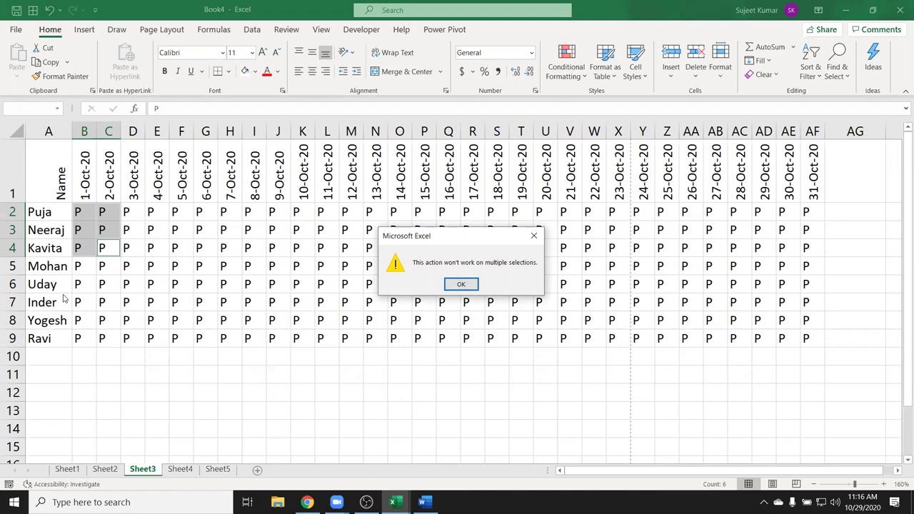
{"action": "key", "text": "Return"}
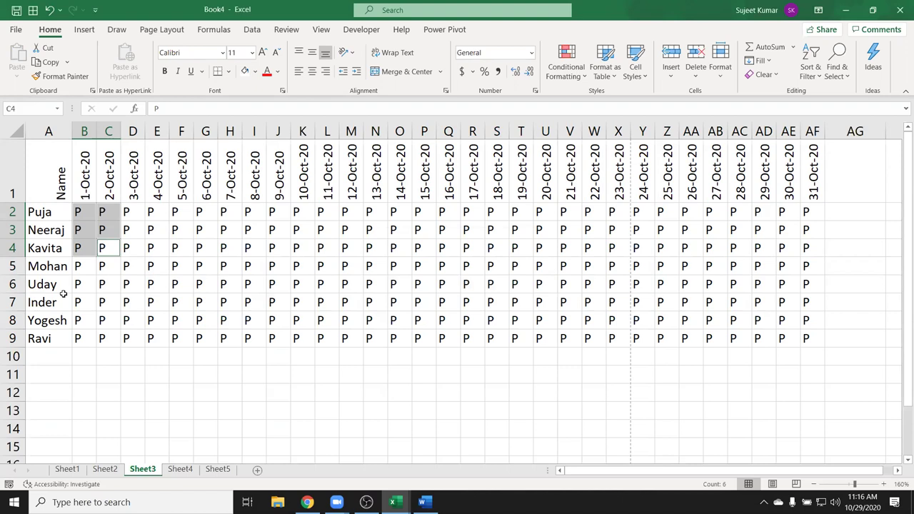
{"action": "key", "text": "super+d"}
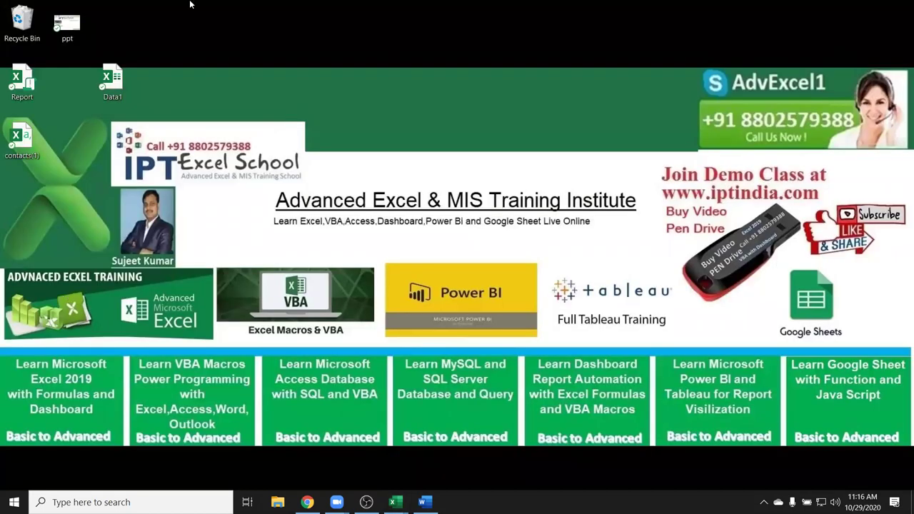